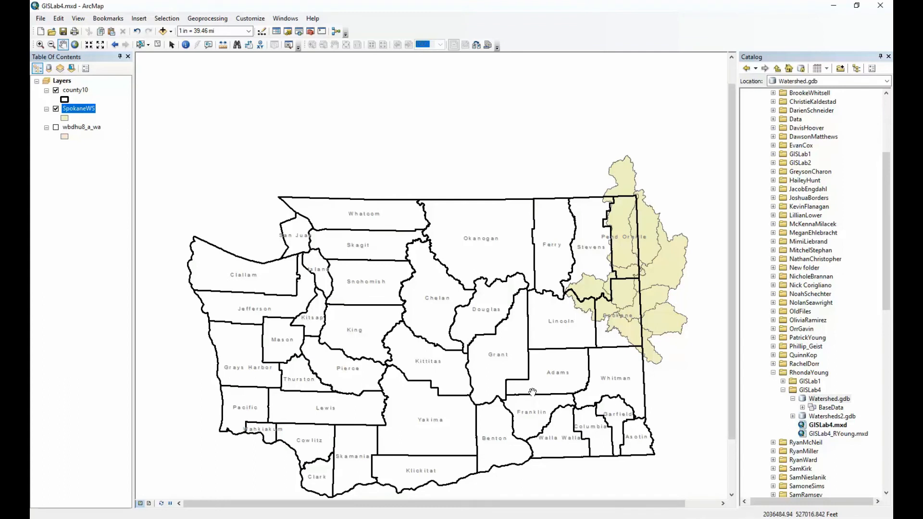
Open the SpokaneWS layer's attribute table and look through all of its fields
{"action": "right_click", "coordinate": [79, 111]}
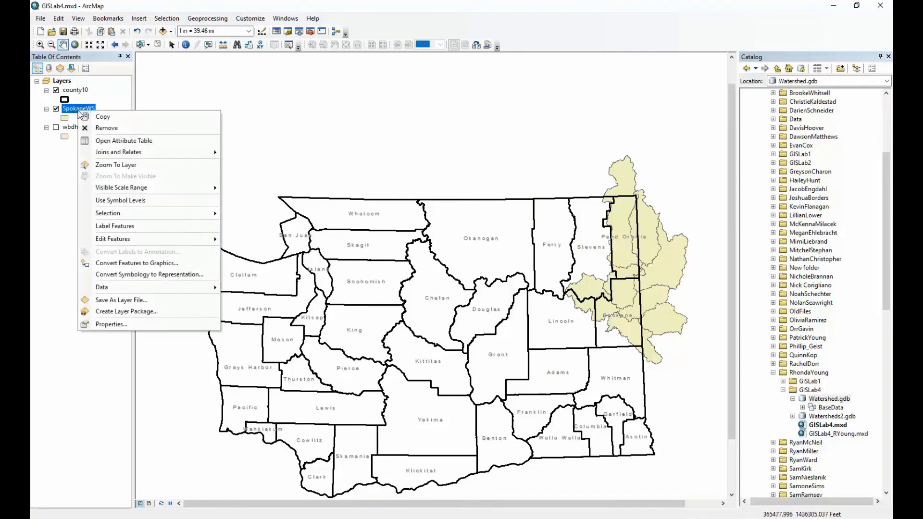
{"action": "left_click", "coordinate": [121, 141]}
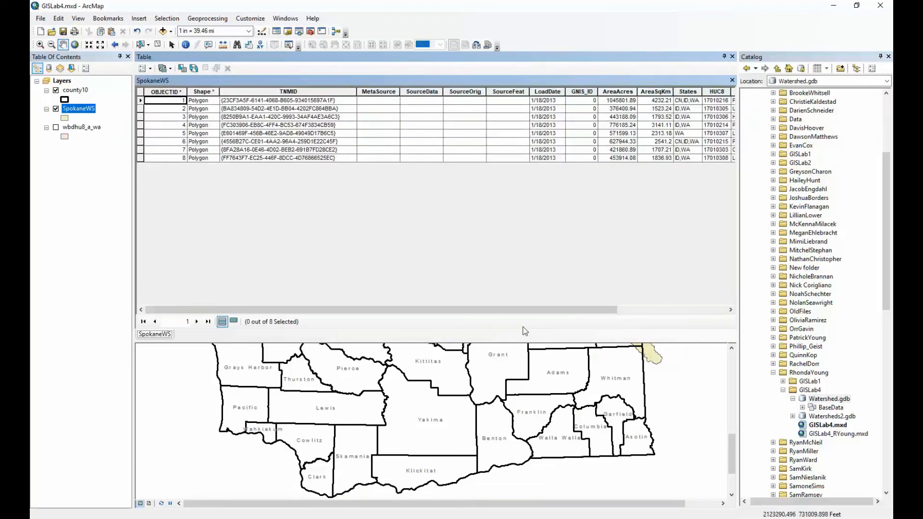
{"action": "left_click_drag", "start_coordinate": [523, 309], "coordinate": [458, 317]}
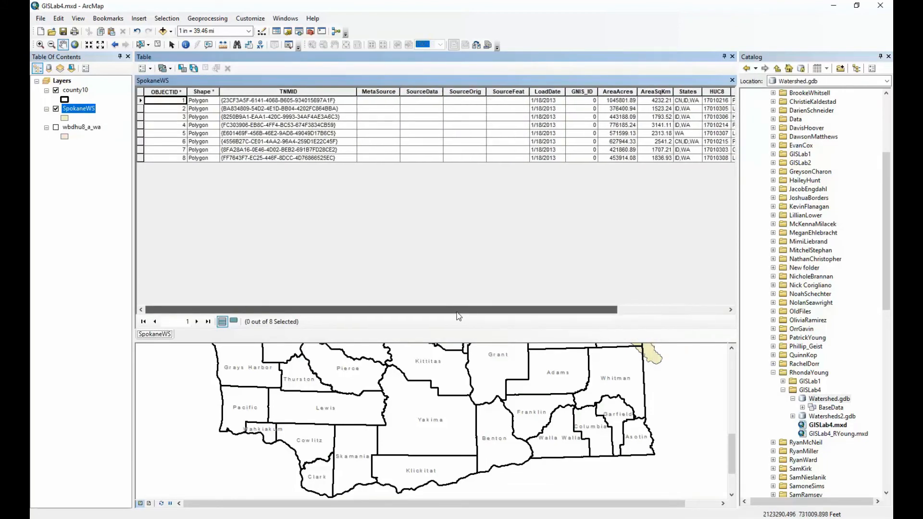
{"action": "left_click_drag", "start_coordinate": [522, 314], "coordinate": [652, 318]}
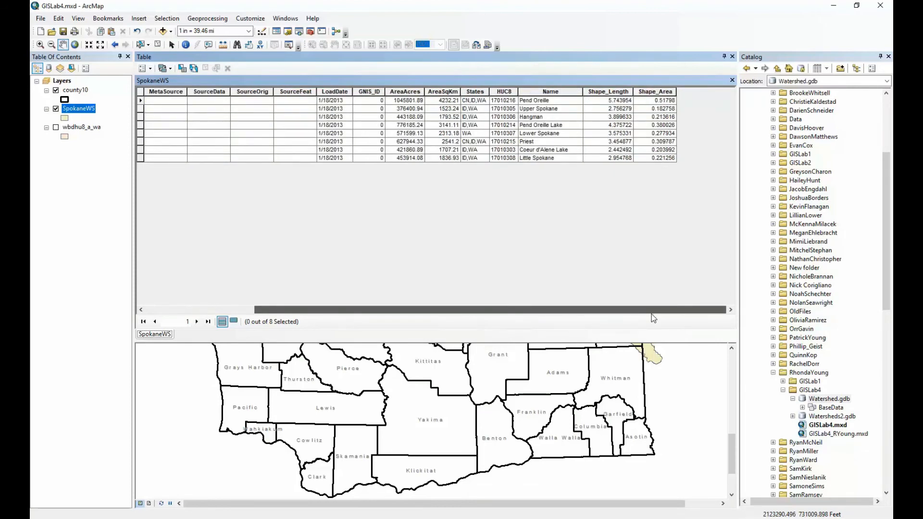
{"action": "left_click_drag", "start_coordinate": [651, 315], "coordinate": [502, 315]}
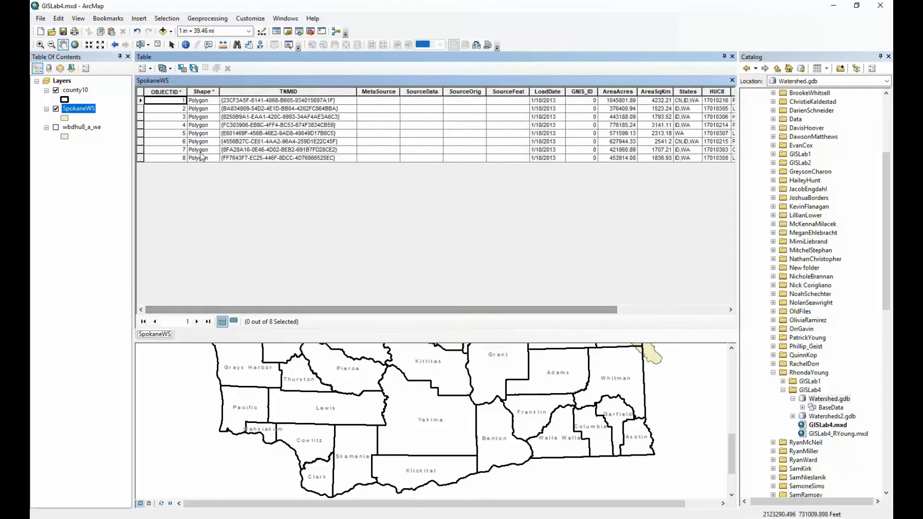
Add a new Long Integer field named HUC6 to the SpokaneWS attribute table
{"action": "left_click", "coordinate": [151, 69]}
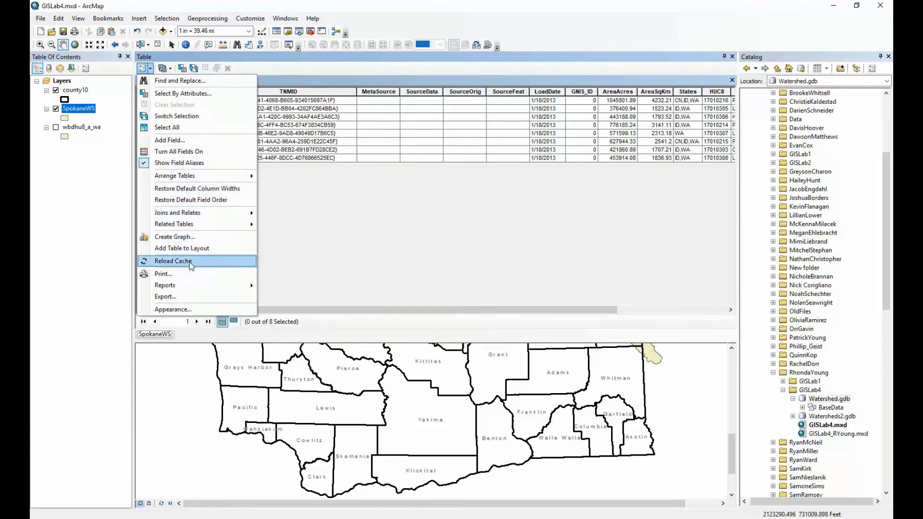
{"action": "left_click", "coordinate": [177, 143]}
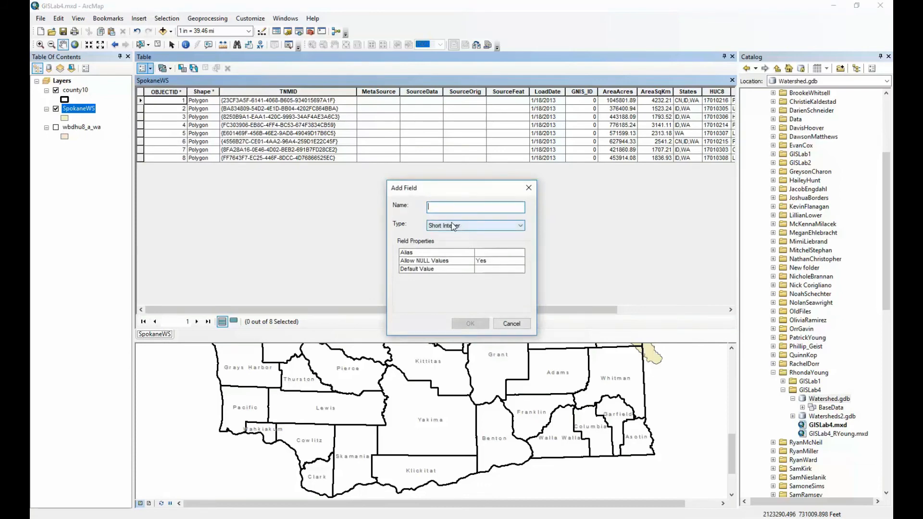
{"action": "type", "text": "HUC"}
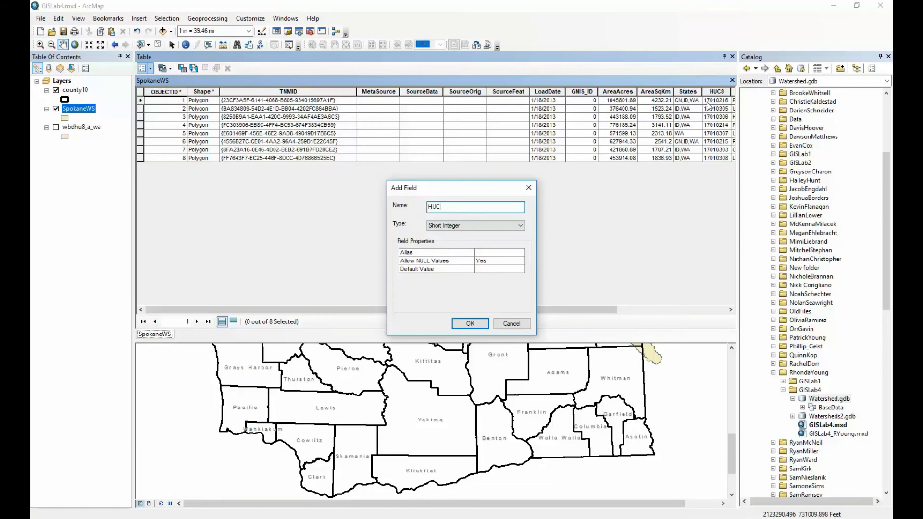
{"action": "type", "text": "6"}
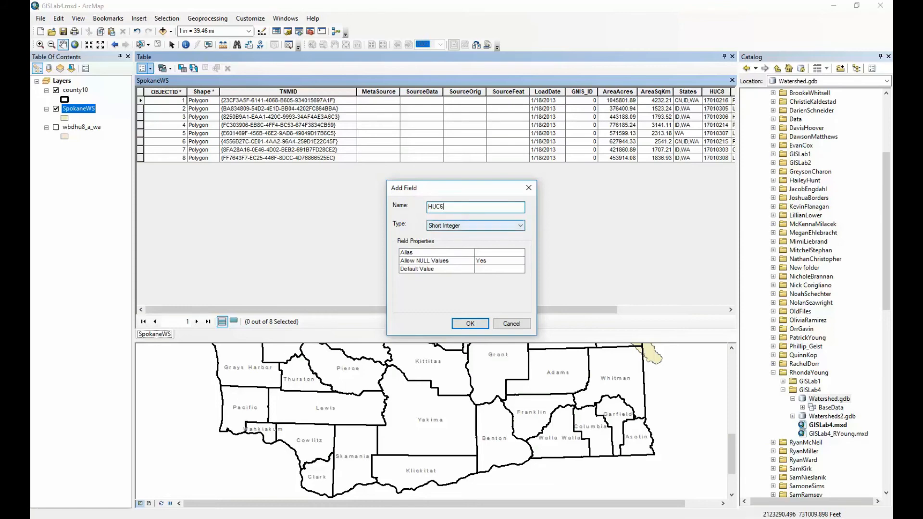
{"action": "left_click", "coordinate": [519, 225]}
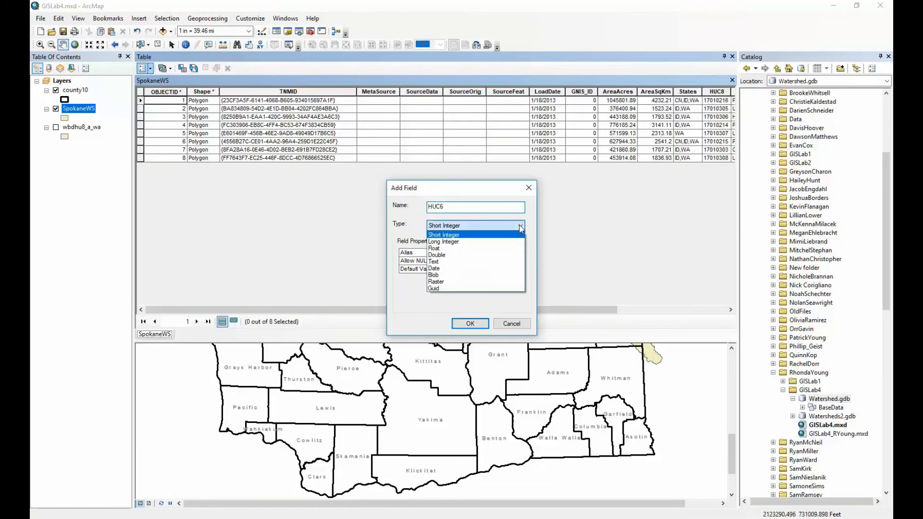
{"action": "left_click", "coordinate": [434, 241]}
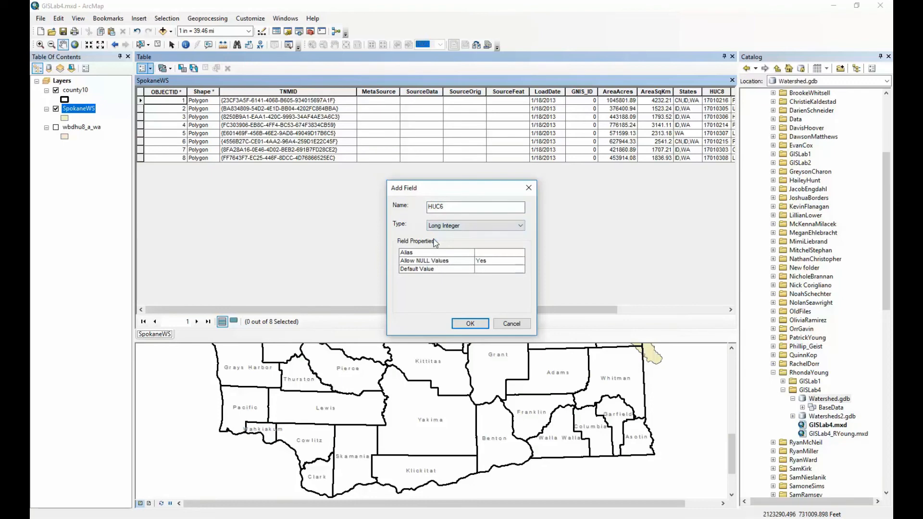
{"action": "left_click", "coordinate": [470, 323]}
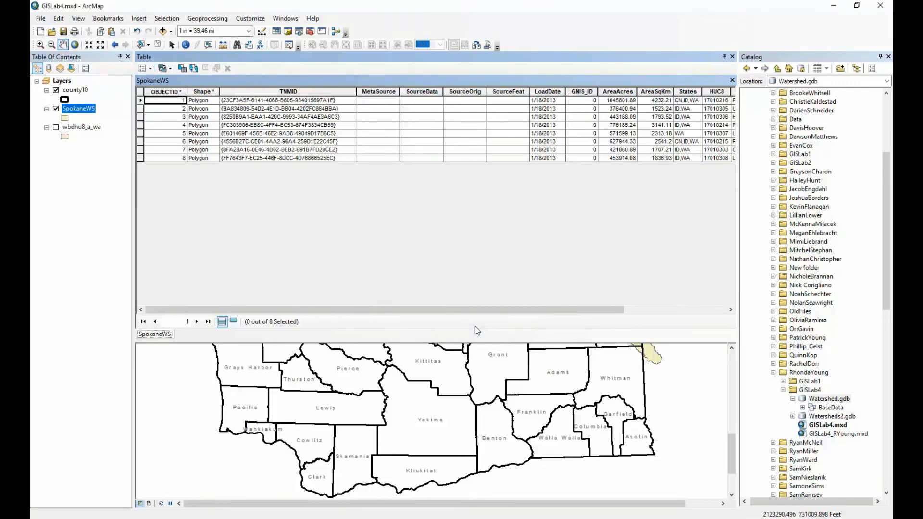
Open the Field Calculator for the HUC6 field outside an edit session and set its parser to Python
{"action": "left_click_drag", "start_coordinate": [524, 309], "coordinate": [674, 321]}
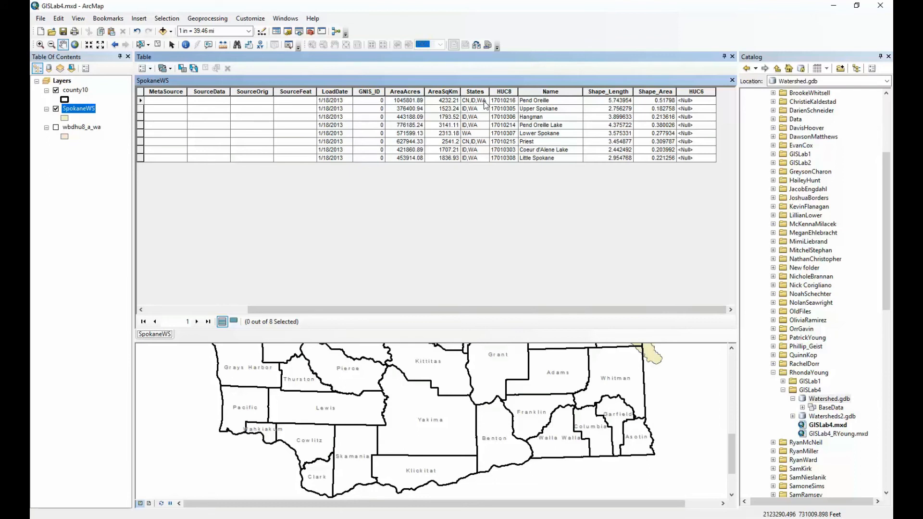
{"action": "left_click", "coordinate": [697, 92]}
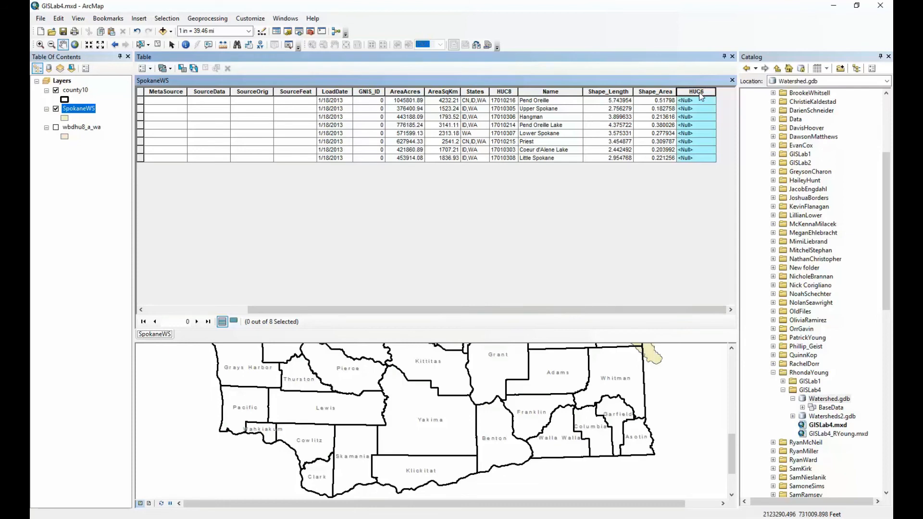
{"action": "right_click", "coordinate": [700, 96]}
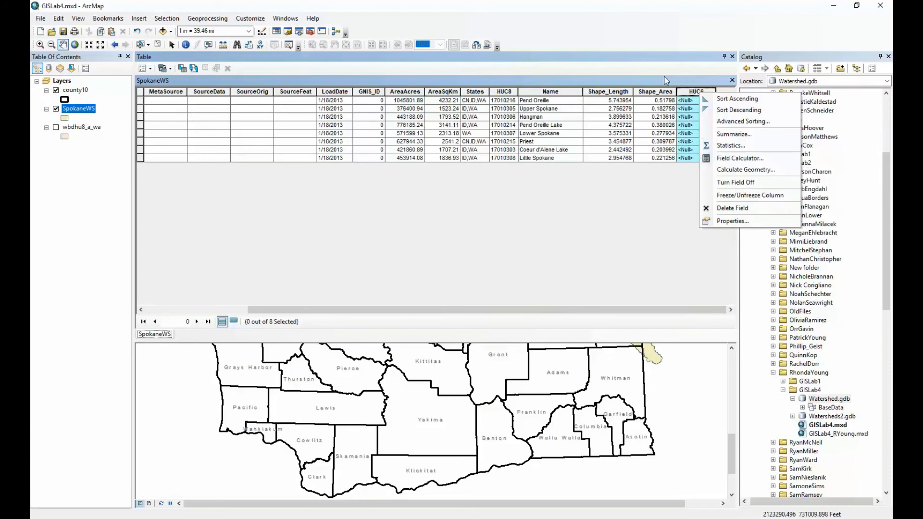
{"action": "left_click", "coordinate": [728, 159]}
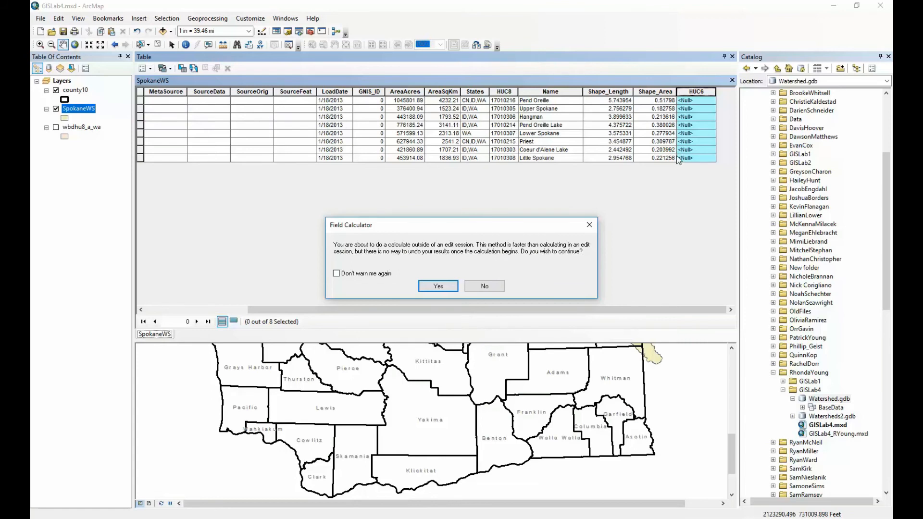
{"action": "left_click", "coordinate": [437, 287]}
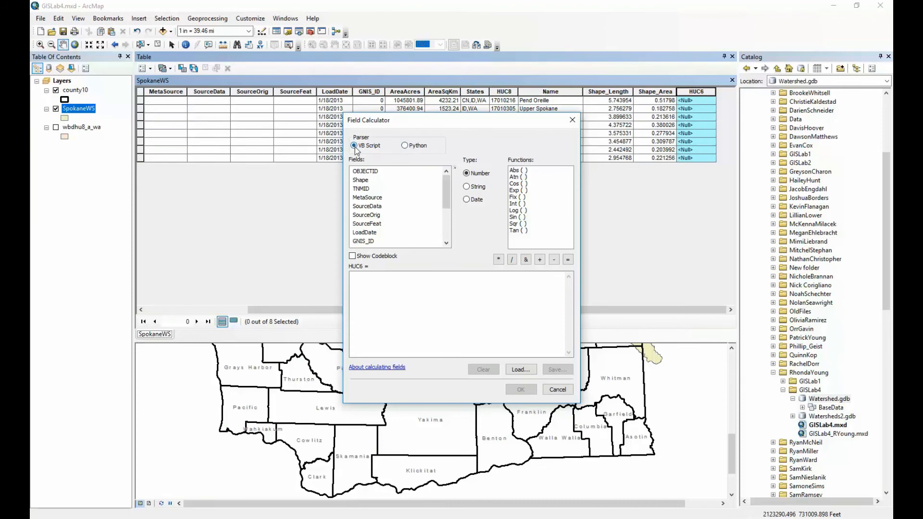
{"action": "left_click", "coordinate": [405, 146]}
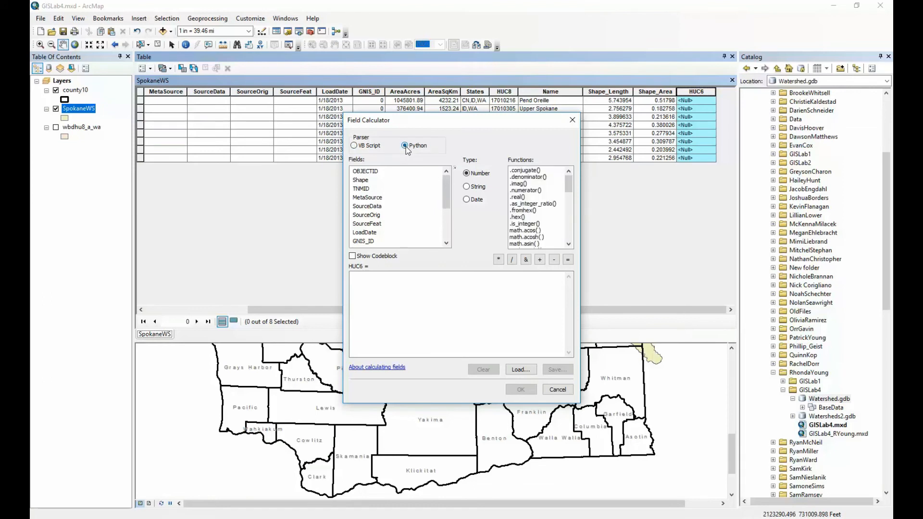
Calculate the HUC6 field with the expression int(!HUC8!)/100, and close the attribute table
{"action": "left_click", "coordinate": [391, 278]}
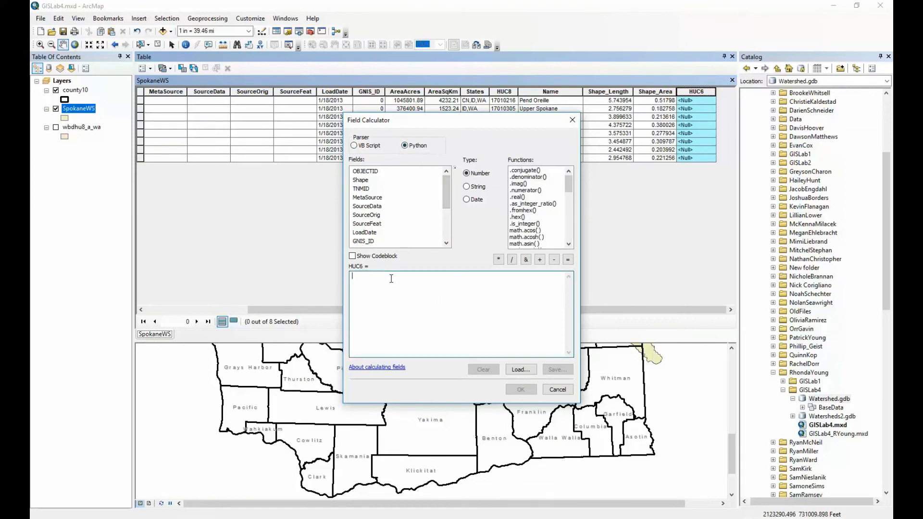
{"action": "type", "text": "int"}
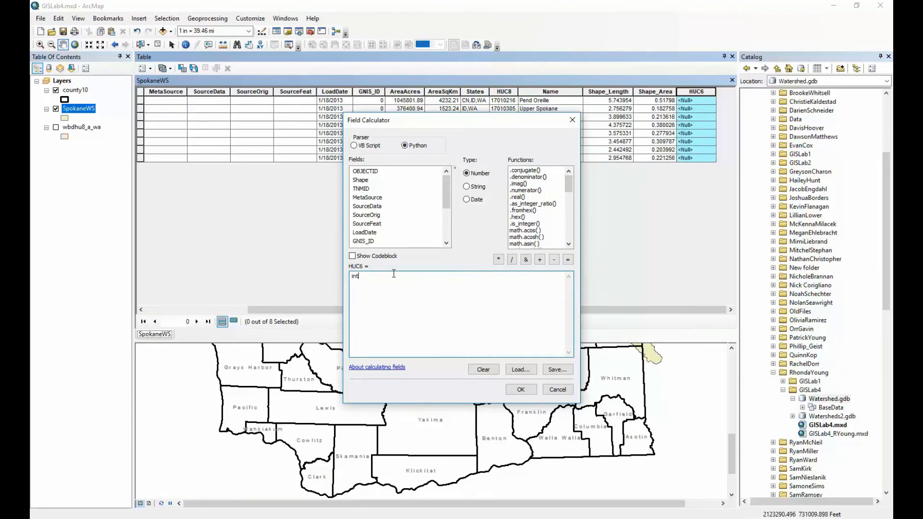
{"action": "left_click", "coordinate": [467, 188]}
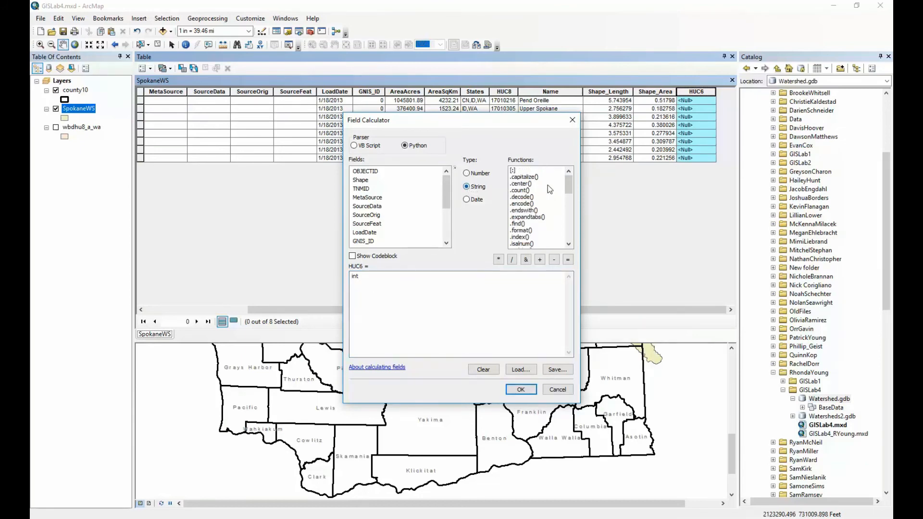
{"action": "left_click_drag", "start_coordinate": [569, 186], "coordinate": [573, 208]}
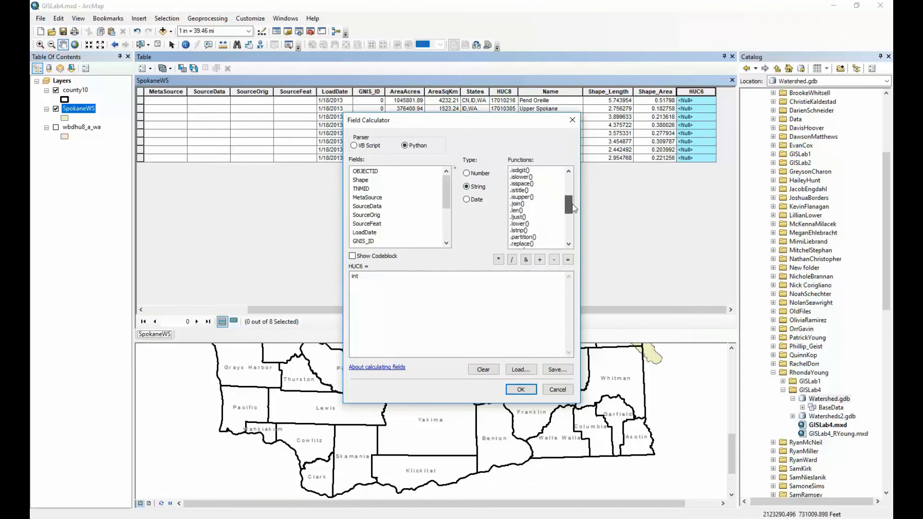
{"action": "left_click", "coordinate": [466, 173]}
{"action": "left_click", "coordinate": [363, 286]}
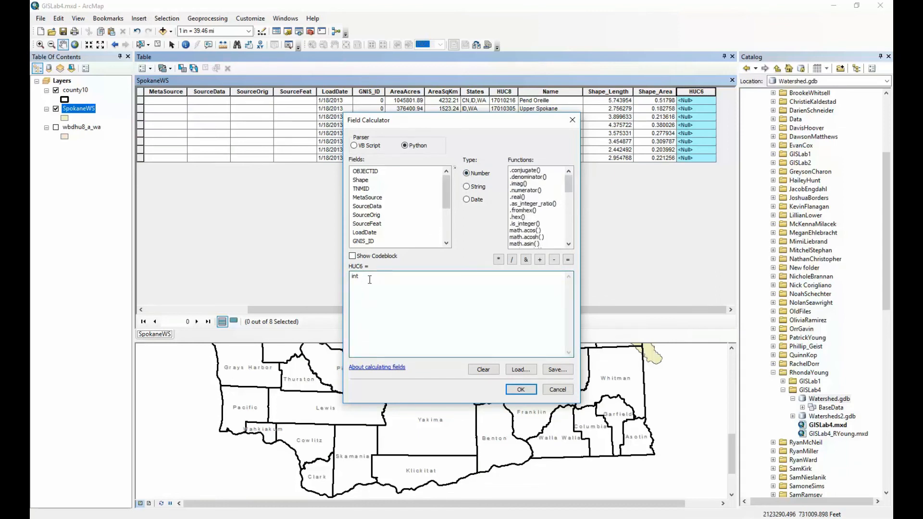
{"action": "type", "text": "()"}
{"action": "left_click_drag", "start_coordinate": [513, 120], "coordinate": [483, 124]}
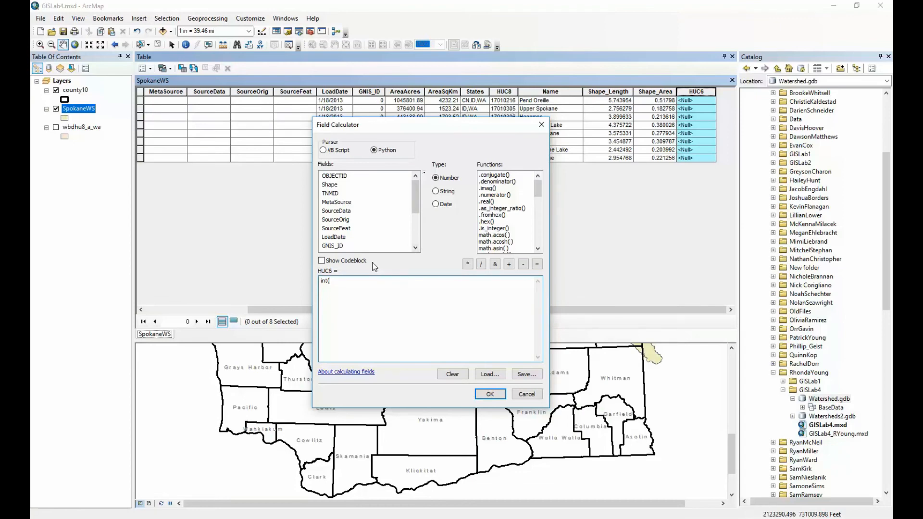
{"action": "left_click_drag", "start_coordinate": [414, 202], "coordinate": [383, 246]}
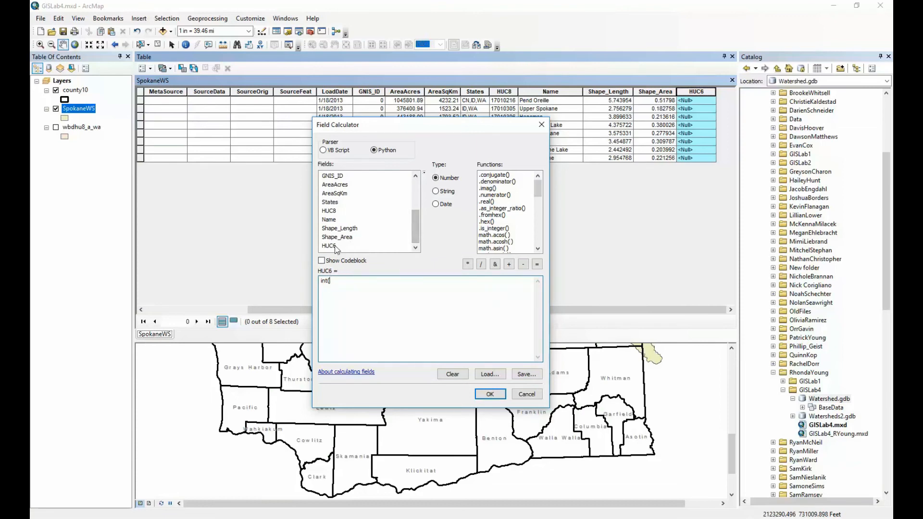
{"action": "double_click", "coordinate": [334, 212]}
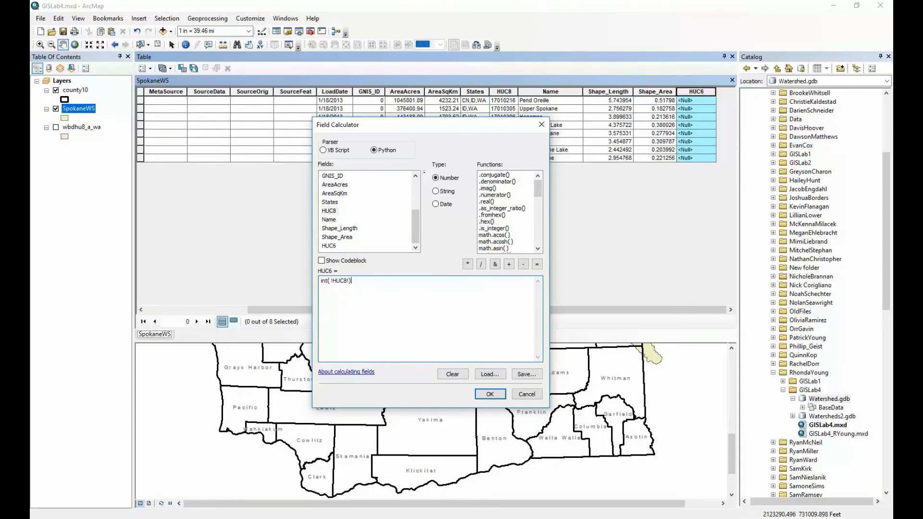
{"action": "type", "text": ")/100"}
{"action": "left_click", "coordinate": [491, 394]}
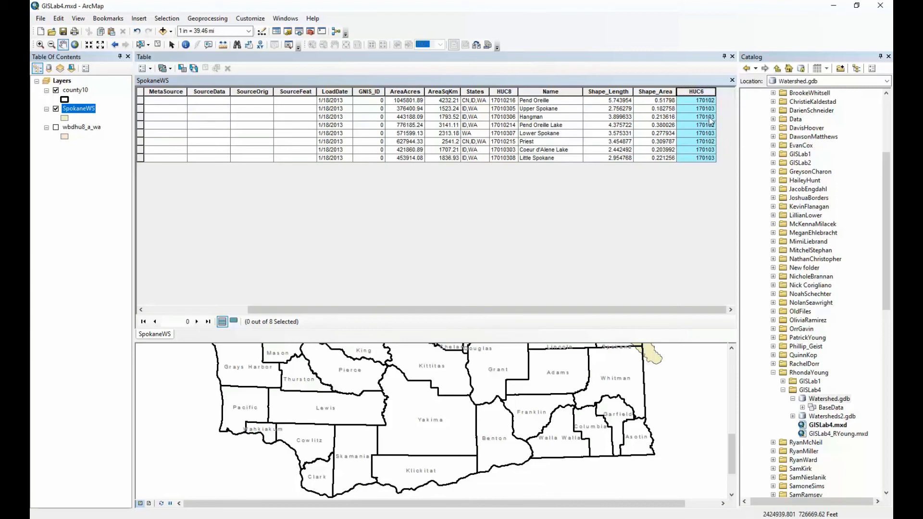
{"action": "left_click", "coordinate": [732, 80]}
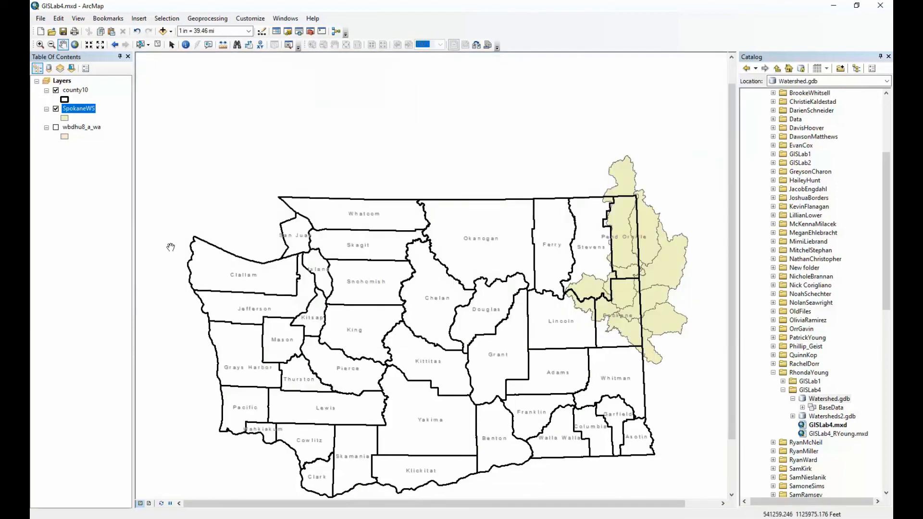
Set the SpokaneWS layer's symbology to unique values of the HUC6 field and add all values
{"action": "right_click", "coordinate": [79, 110]}
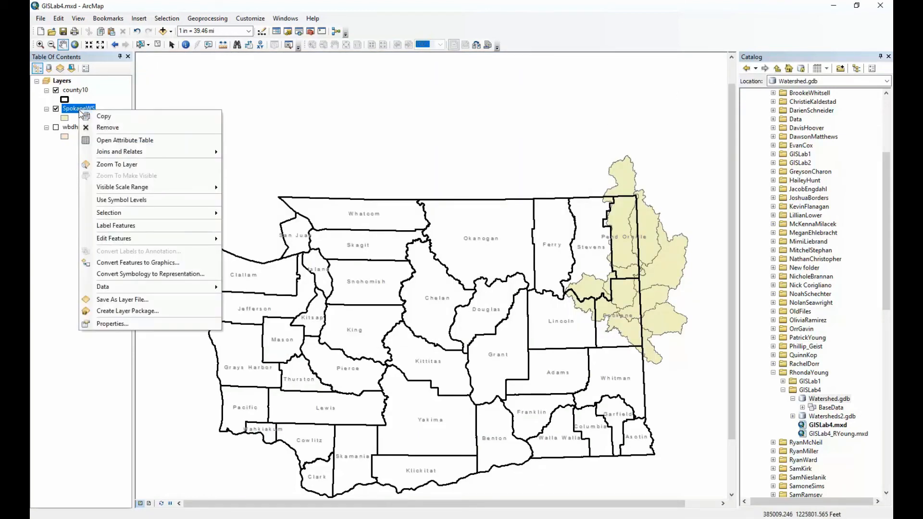
{"action": "left_click", "coordinate": [117, 324]}
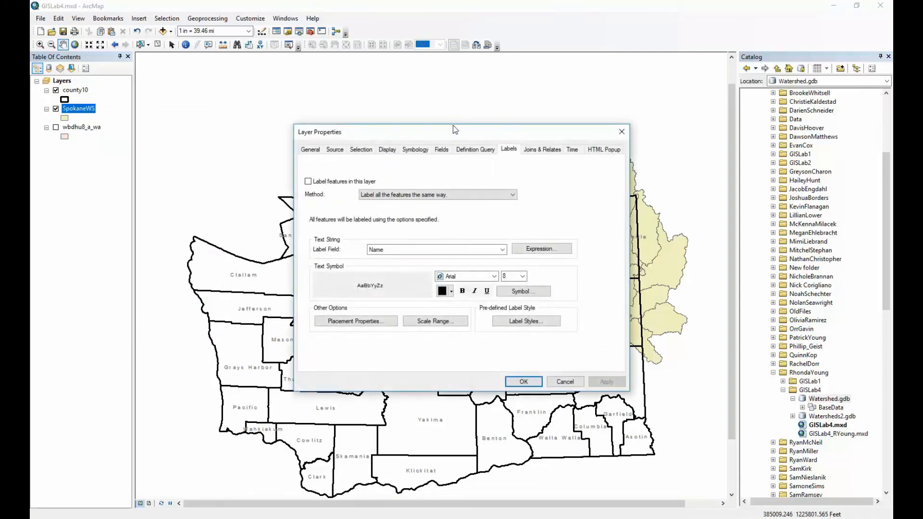
{"action": "left_click", "coordinate": [416, 149]}
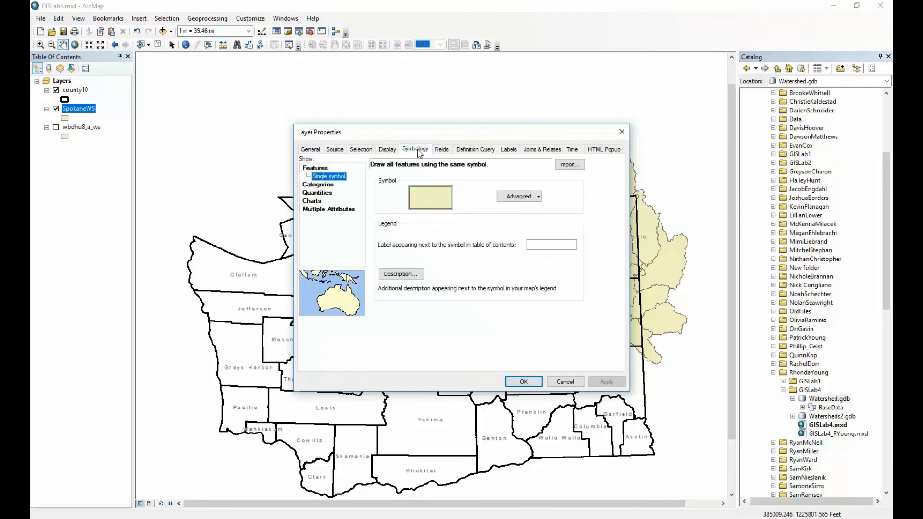
{"action": "left_click", "coordinate": [327, 186]}
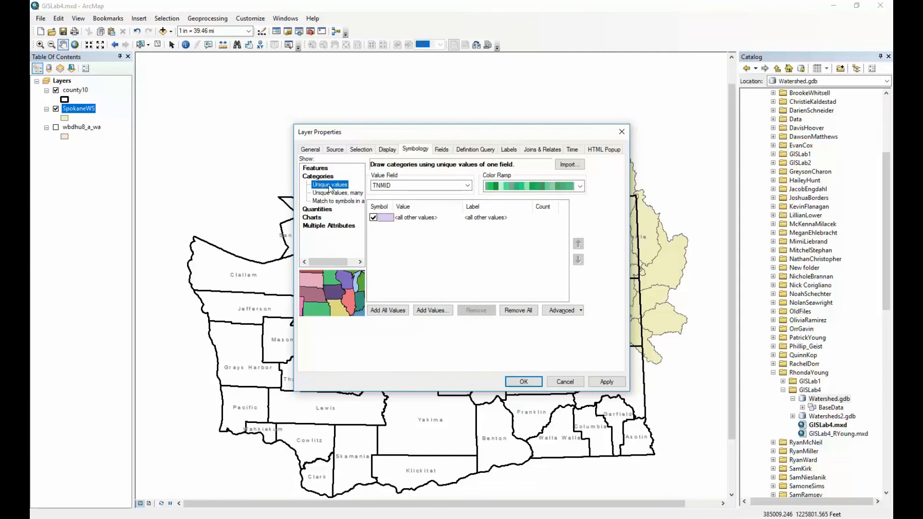
{"action": "left_click", "coordinate": [466, 186]}
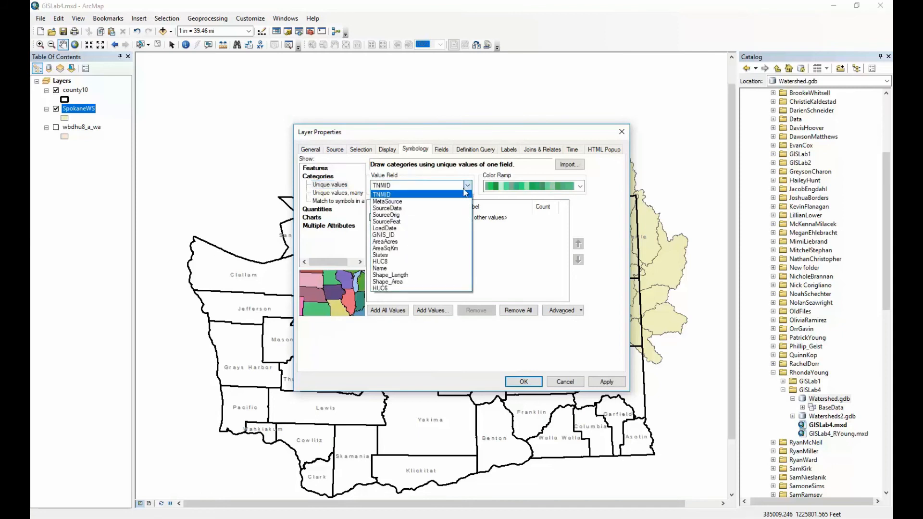
{"action": "left_click", "coordinate": [387, 288]}
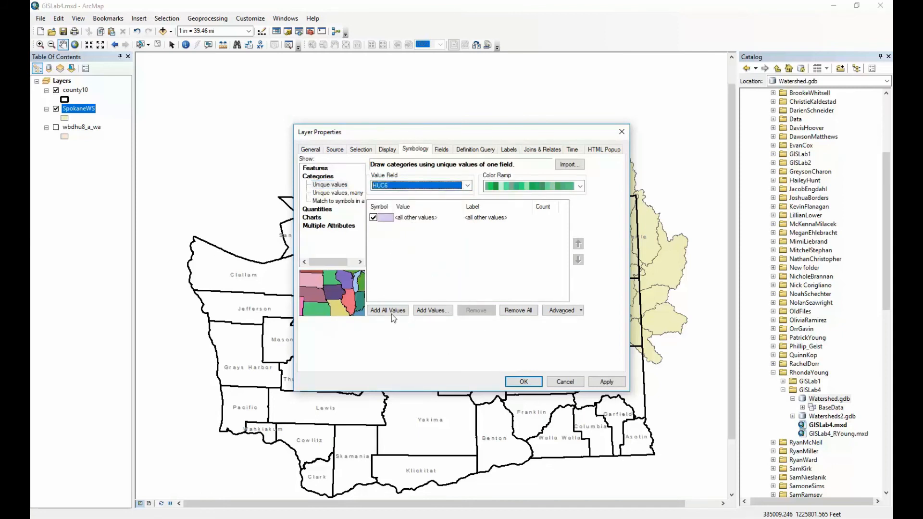
{"action": "left_click", "coordinate": [391, 309]}
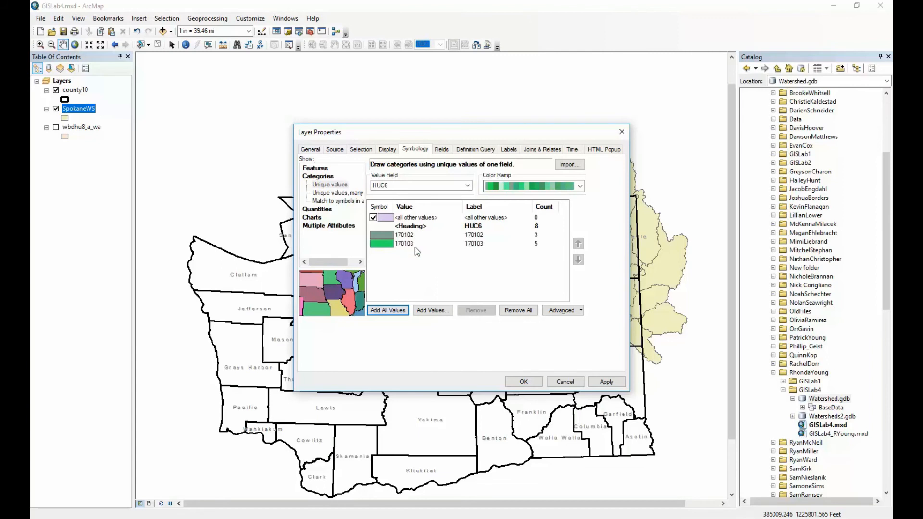
Apply the HUC6 unique-value symbology to the SpokaneWS layer, close its properties, and frame the watersheds on the map
{"action": "left_click", "coordinate": [606, 385]}
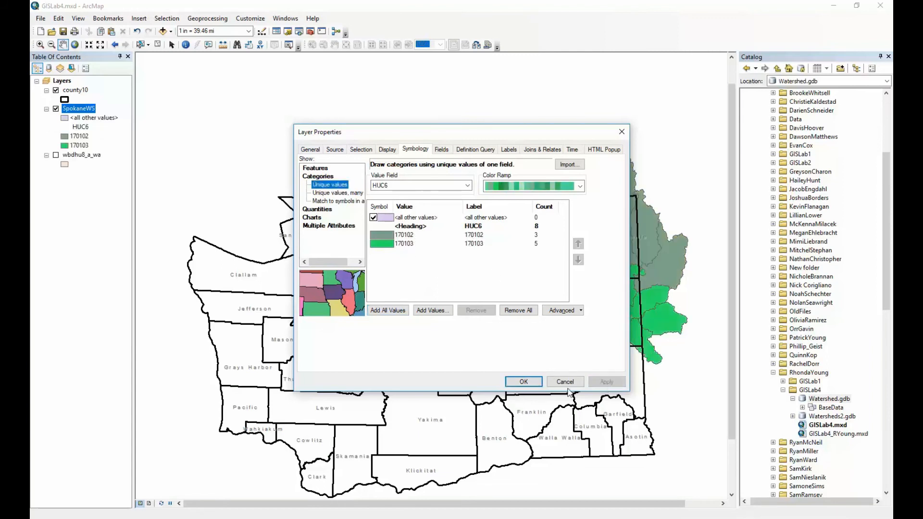
{"action": "left_click", "coordinate": [523, 382]}
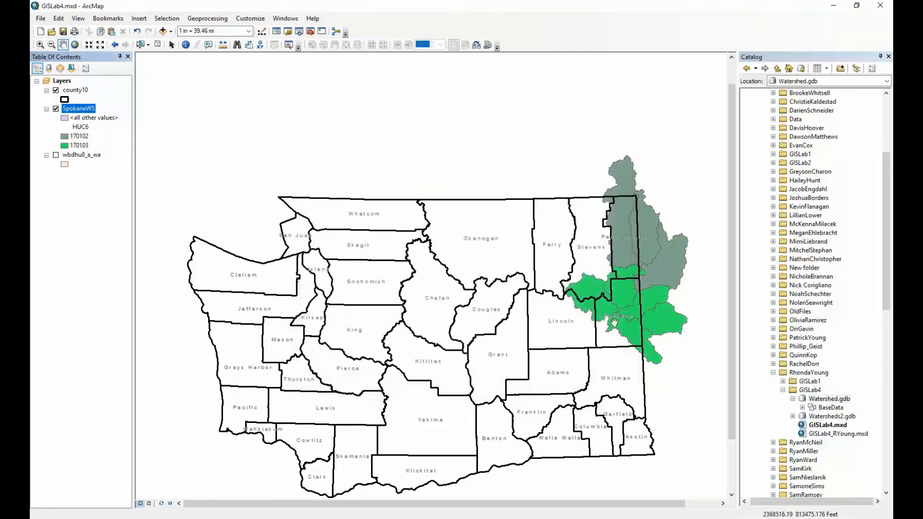
{"action": "scroll", "coordinate": [621, 321], "scroll_direction": "up", "scroll_amount": 2}
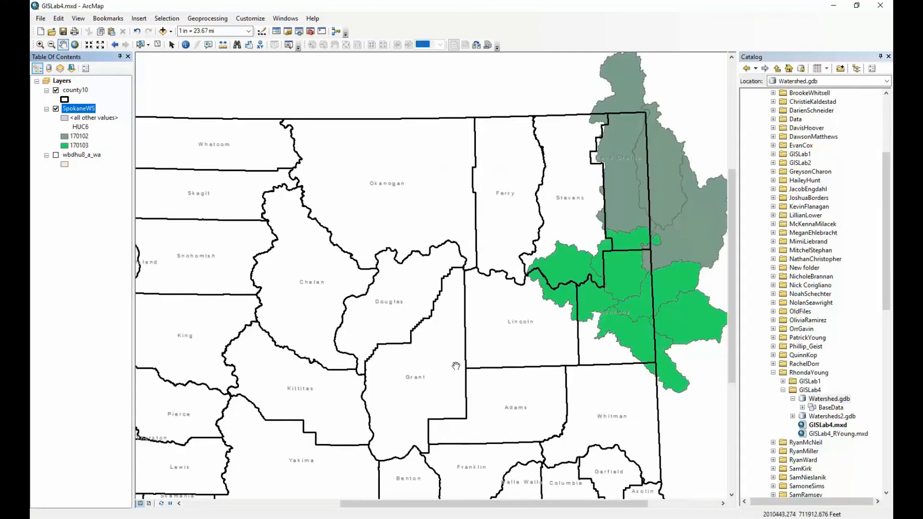
{"action": "left_click_drag", "start_coordinate": [607, 293], "coordinate": [408, 325]}
{"action": "scroll", "coordinate": [484, 329], "scroll_direction": "down", "scroll_amount": 2}
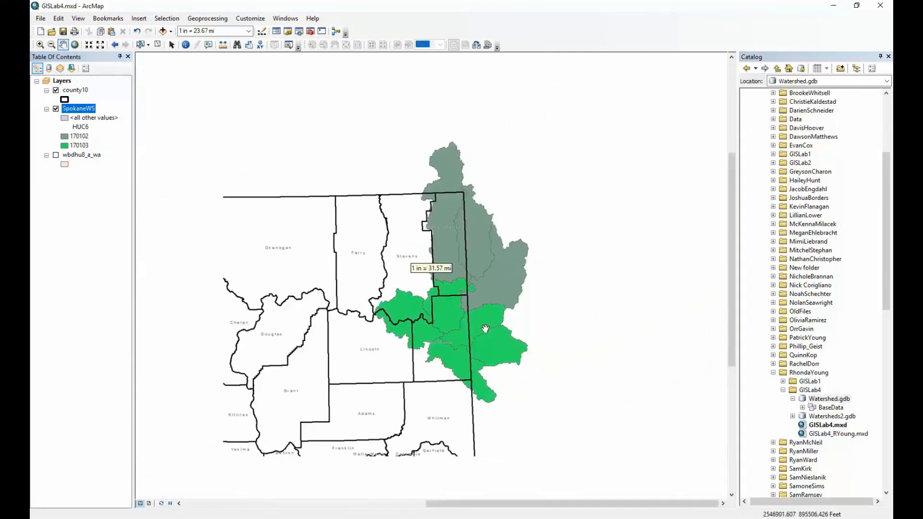
{"action": "scroll", "coordinate": [485, 329], "scroll_direction": "up", "scroll_amount": 4}
{"action": "scroll", "coordinate": [485, 328], "scroll_direction": "down", "scroll_amount": 1}
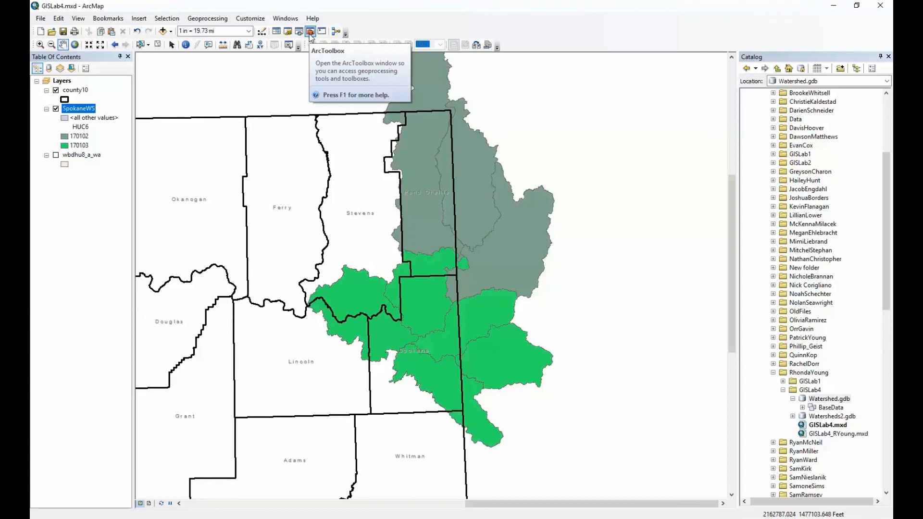
Search the geoprocessing tools for Dissolve and open the Dissolve (Data Management) tool
{"action": "left_click", "coordinate": [219, 21]}
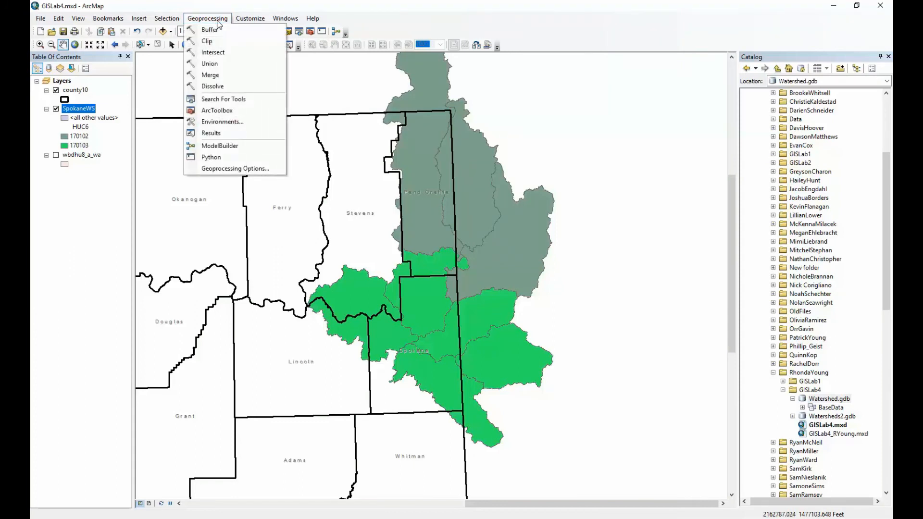
{"action": "left_click", "coordinate": [220, 22]}
{"action": "left_click", "coordinate": [214, 22]}
{"action": "left_click", "coordinate": [214, 22]}
{"action": "left_click", "coordinate": [214, 22]}
{"action": "left_click", "coordinate": [223, 99]}
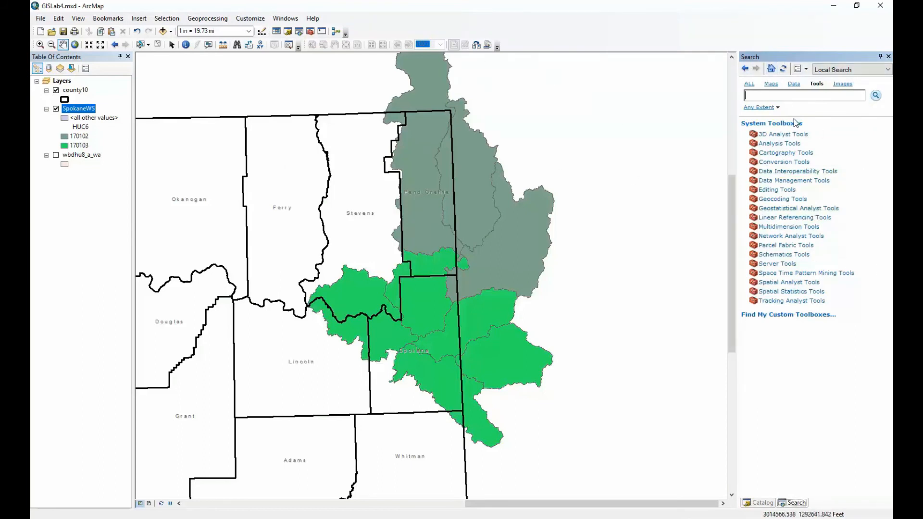
{"action": "type", "text": "Dissolve"}
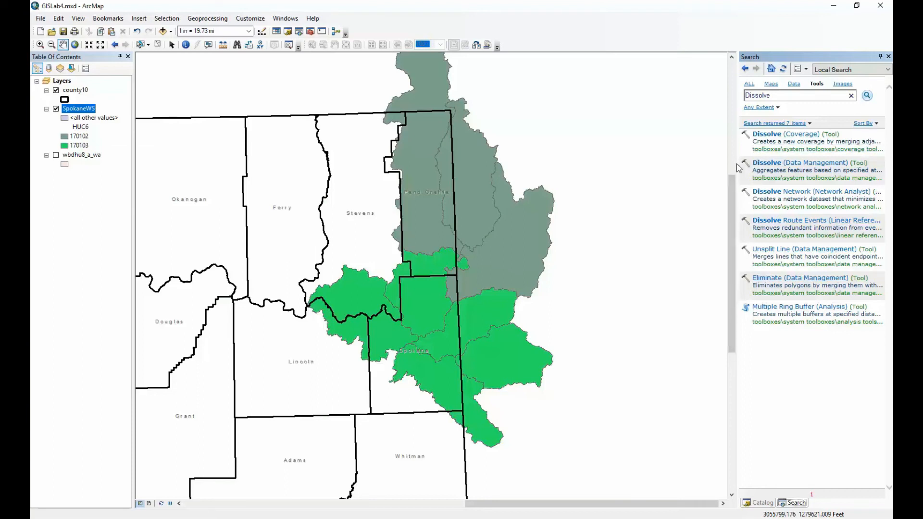
{"action": "left_click_drag", "start_coordinate": [736, 166], "coordinate": [689, 164]}
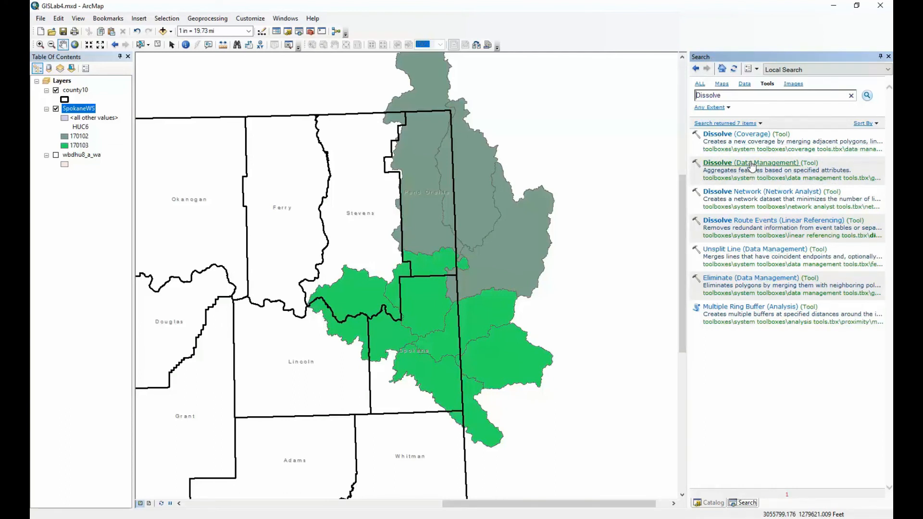
{"action": "left_click", "coordinate": [752, 164]}
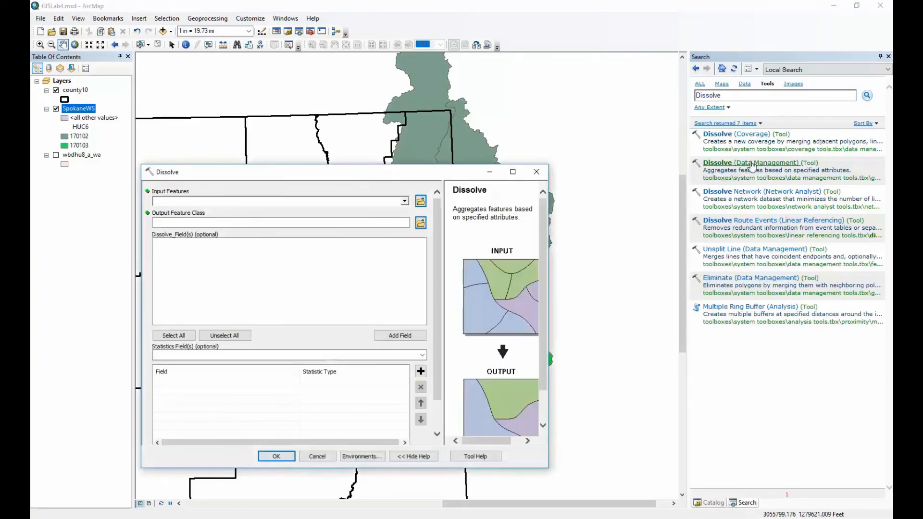
Reposition and widen the Dissolve tool window, keeping its help text shown
{"action": "left_click_drag", "start_coordinate": [460, 169], "coordinate": [569, 86]}
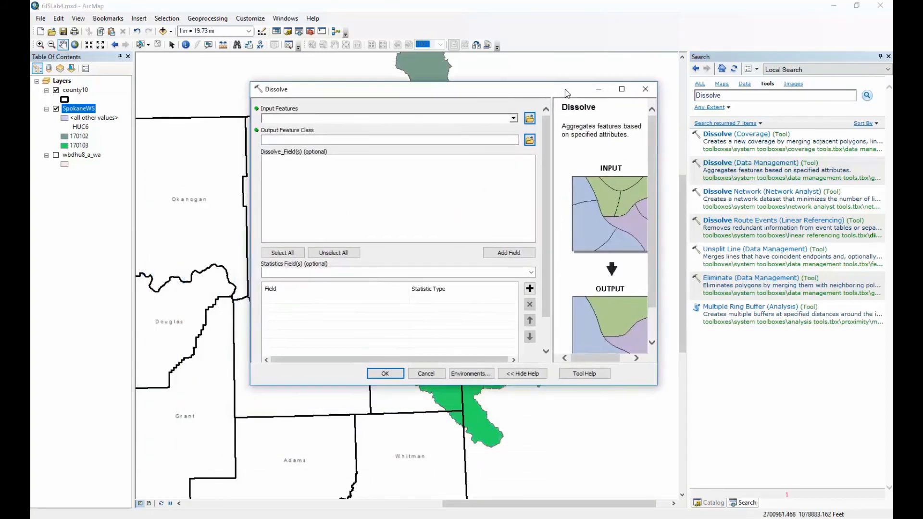
{"action": "left_click_drag", "start_coordinate": [657, 335], "coordinate": [704, 335]}
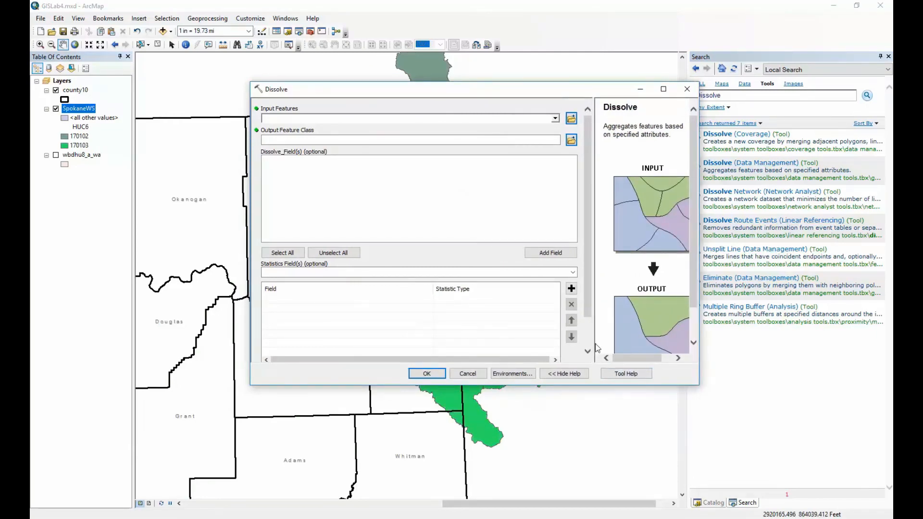
{"action": "left_click", "coordinate": [575, 375]}
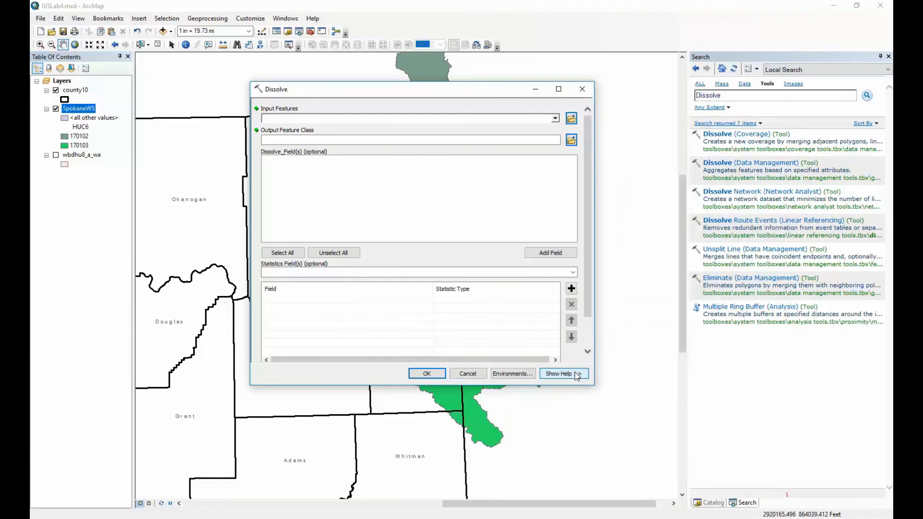
{"action": "left_click", "coordinate": [576, 375]}
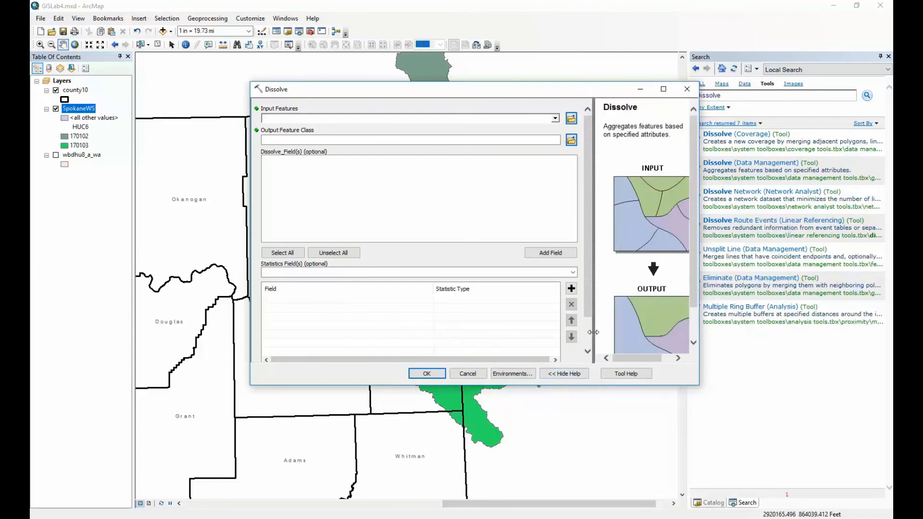
{"action": "left_click_drag", "start_coordinate": [593, 333], "coordinate": [583, 335]}
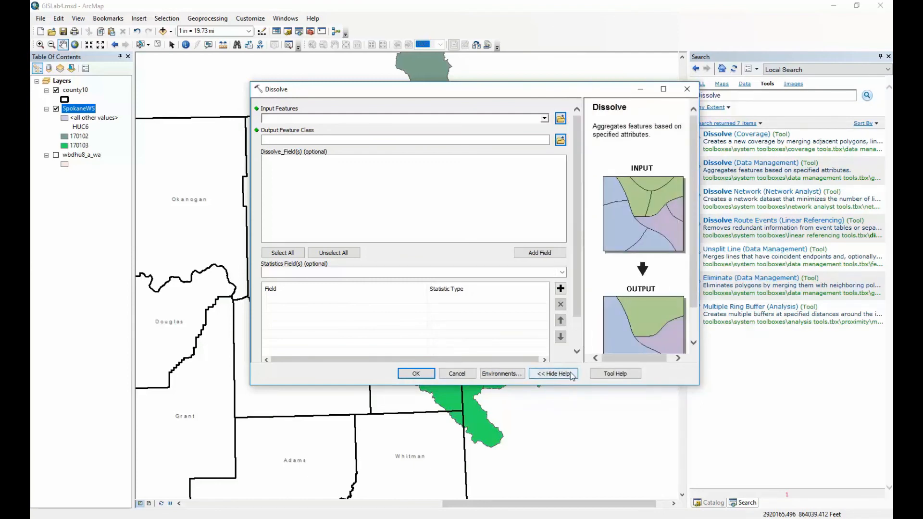
{"action": "left_click_drag", "start_coordinate": [699, 364], "coordinate": [727, 364]}
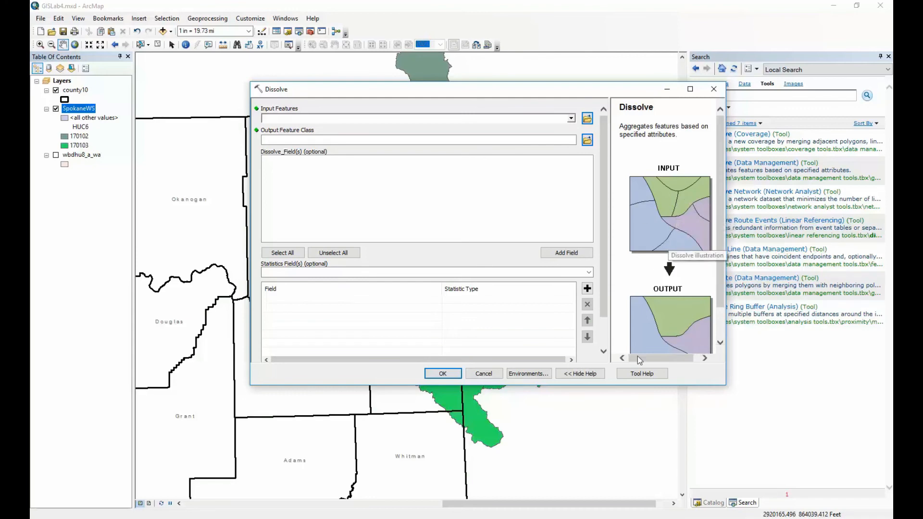
Set SpokaneWS as the Dissolve input features, allowing the ActiveX interaction
{"action": "left_click", "coordinate": [571, 118]}
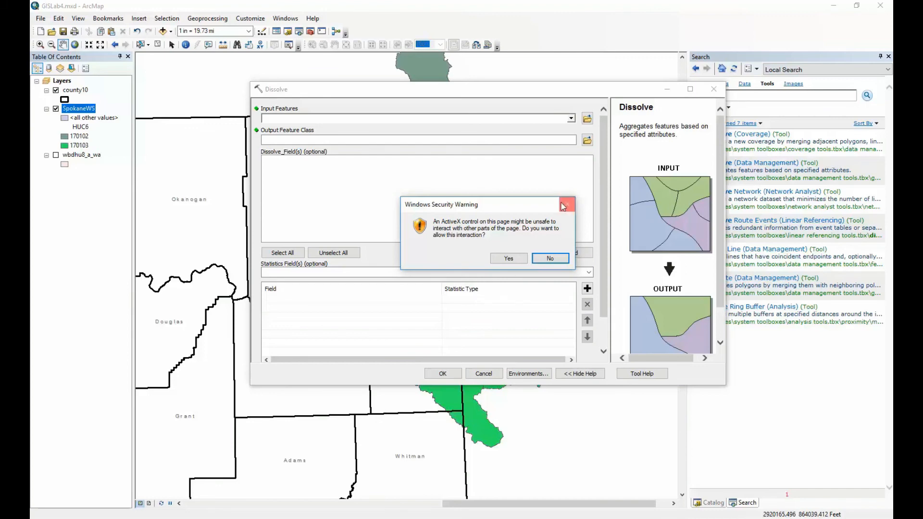
{"action": "left_click", "coordinate": [509, 259]}
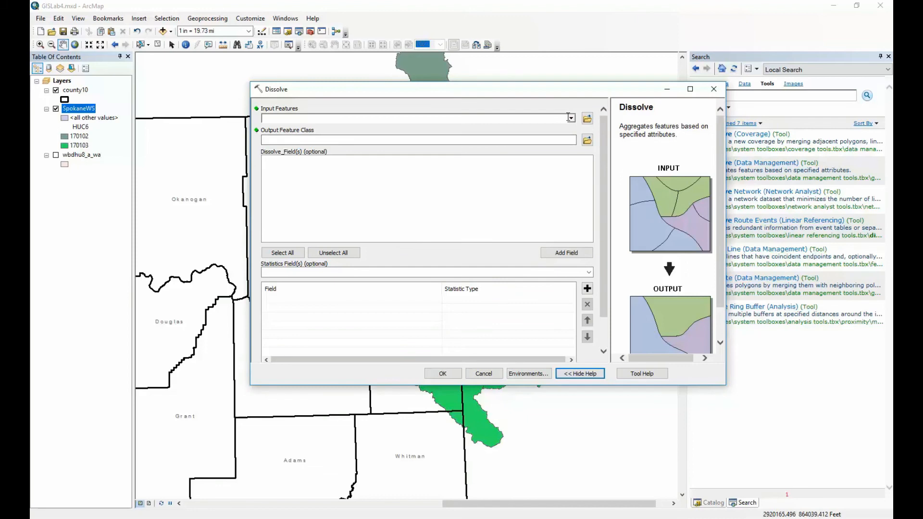
{"action": "left_click", "coordinate": [572, 119]}
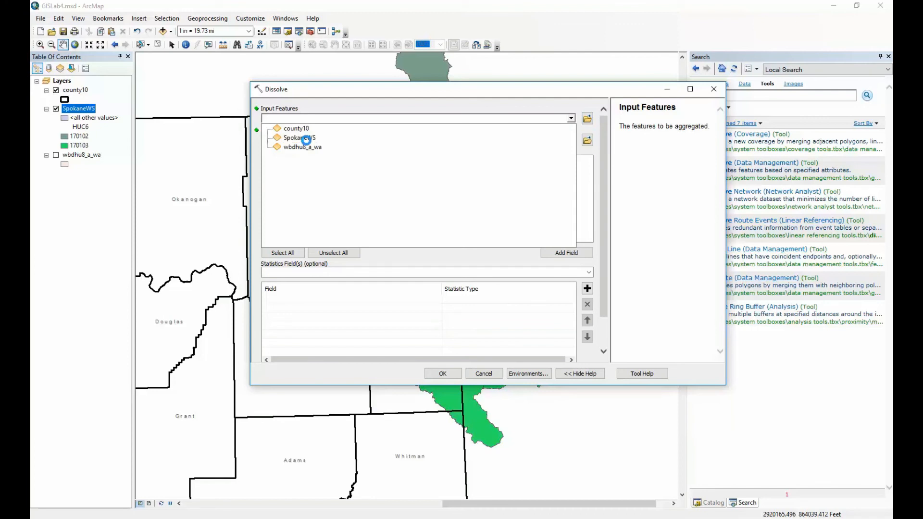
{"action": "left_click", "coordinate": [307, 139]}
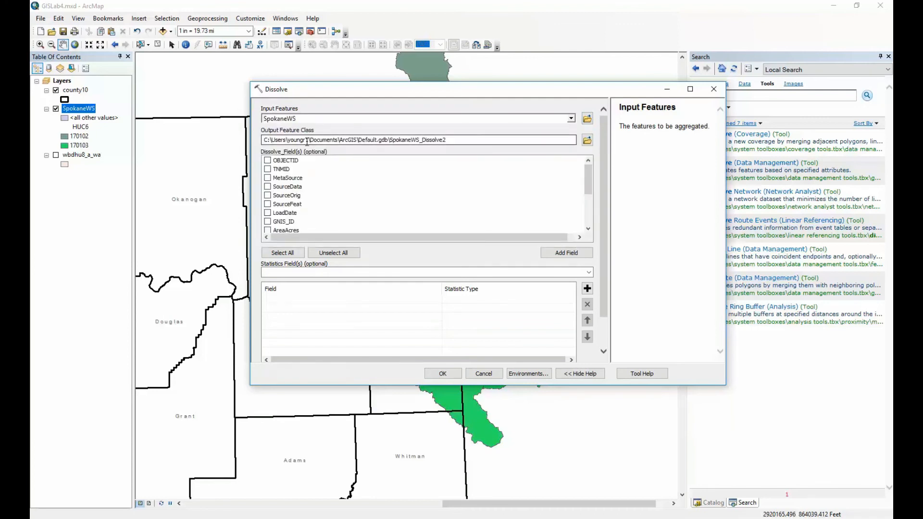
Set the Dissolve output to a feature class named Basins in the BaseData feature dataset of Watershed.gdb
{"action": "left_click", "coordinate": [586, 140]}
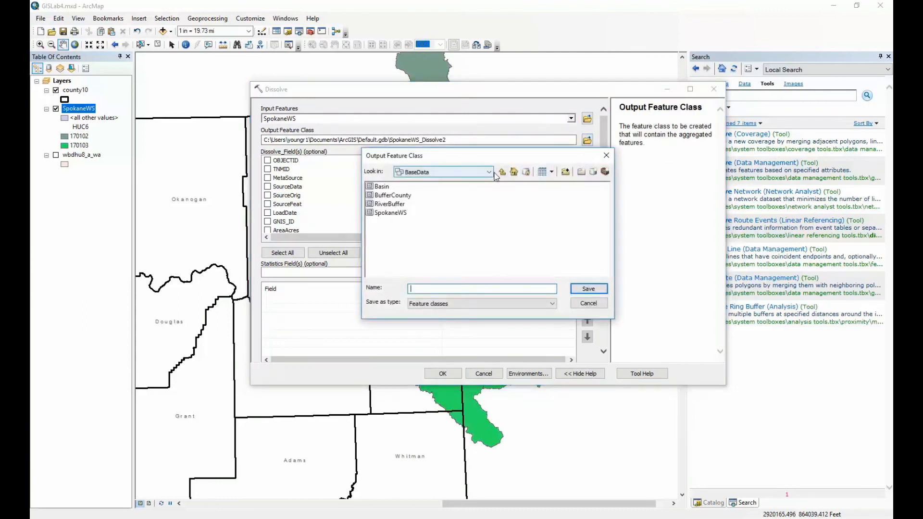
{"action": "left_click", "coordinate": [490, 172]}
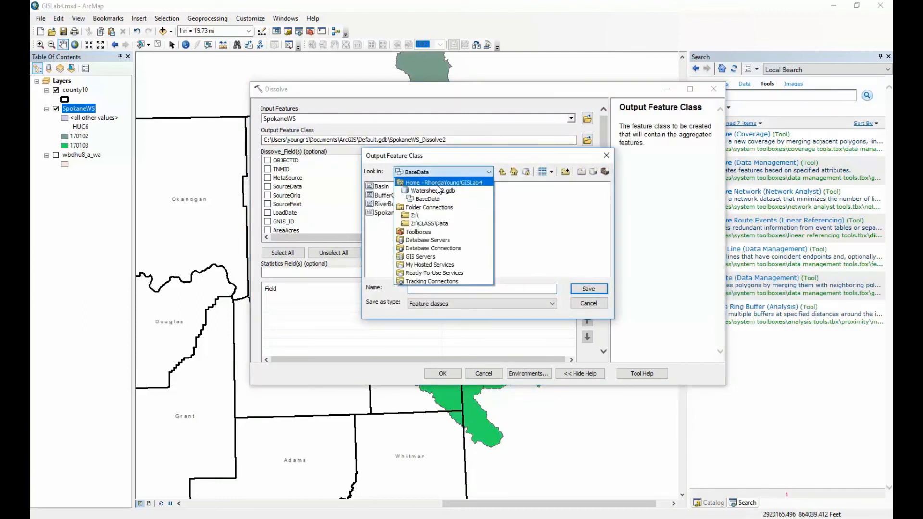
{"action": "left_click", "coordinate": [437, 182]}
{"action": "double_click", "coordinate": [406, 187]}
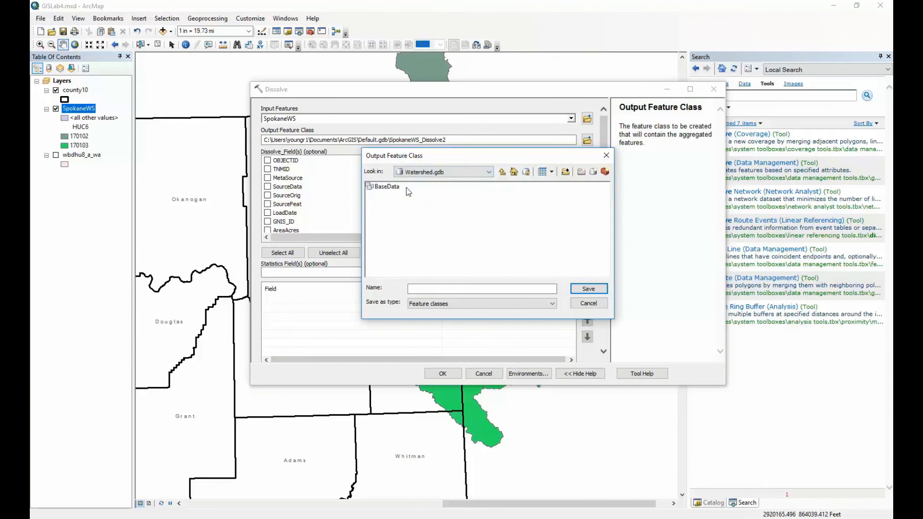
{"action": "left_click", "coordinate": [389, 191]}
{"action": "left_click", "coordinate": [423, 287]}
{"action": "type", "text": "Basins"}
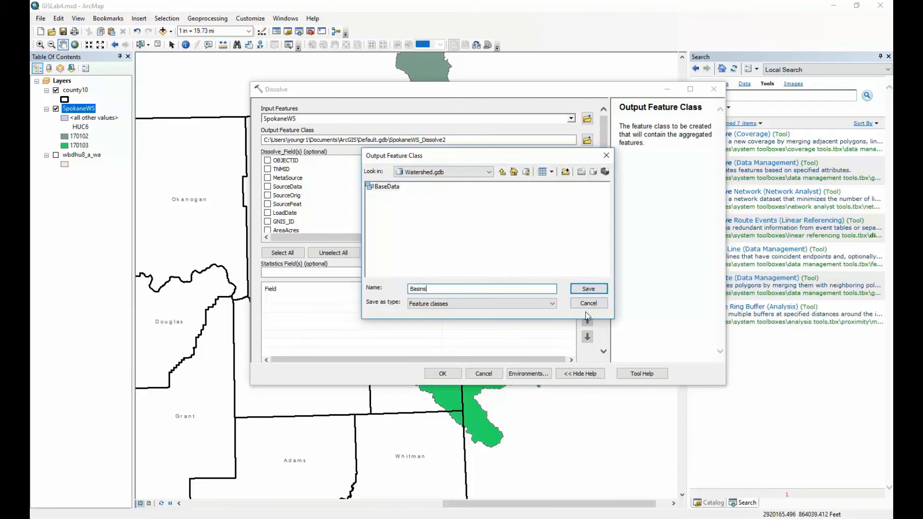
{"action": "double_click", "coordinate": [384, 188]}
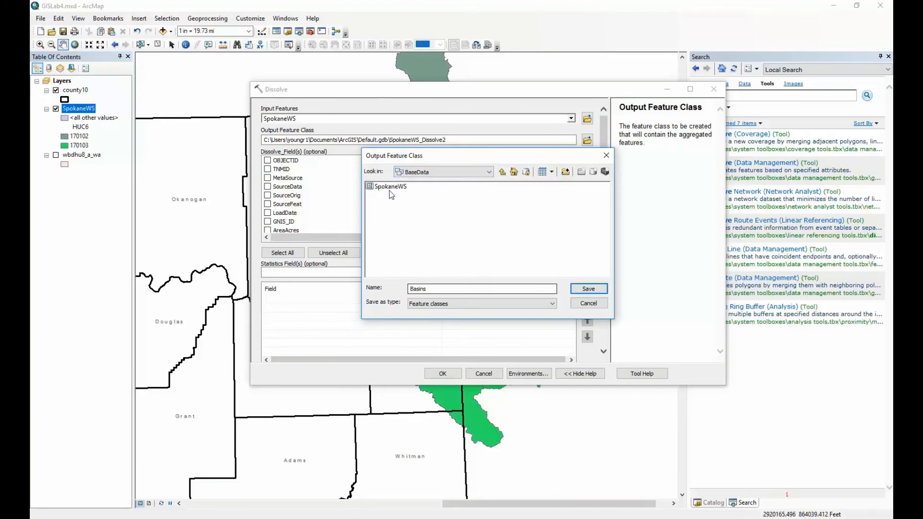
{"action": "left_click", "coordinate": [590, 290]}
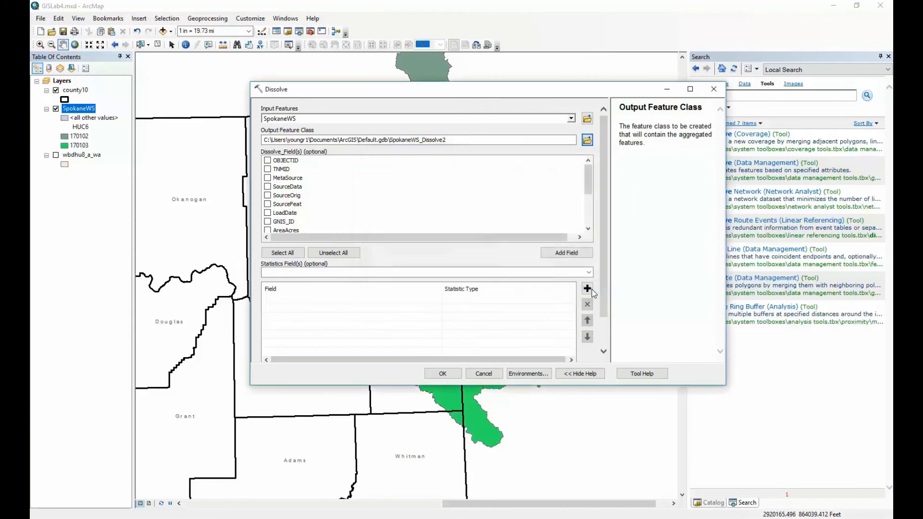
Choose HUC6 as the dissolve field, run the Dissolve tool, and dismiss its completion notice
{"action": "mouse_move", "coordinate": [589, 183]}
{"action": "left_mouse_down"}
{"action": "mouse_move", "coordinate": [592, 212]}
{"action": "mouse_move", "coordinate": [590, 199]}
{"action": "left_mouse_up"}
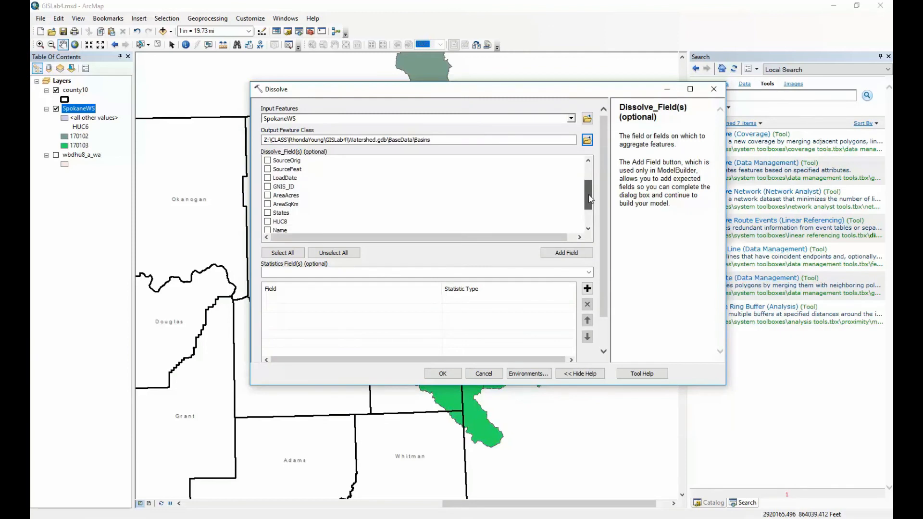
{"action": "left_click_drag", "start_coordinate": [590, 197], "coordinate": [590, 208]}
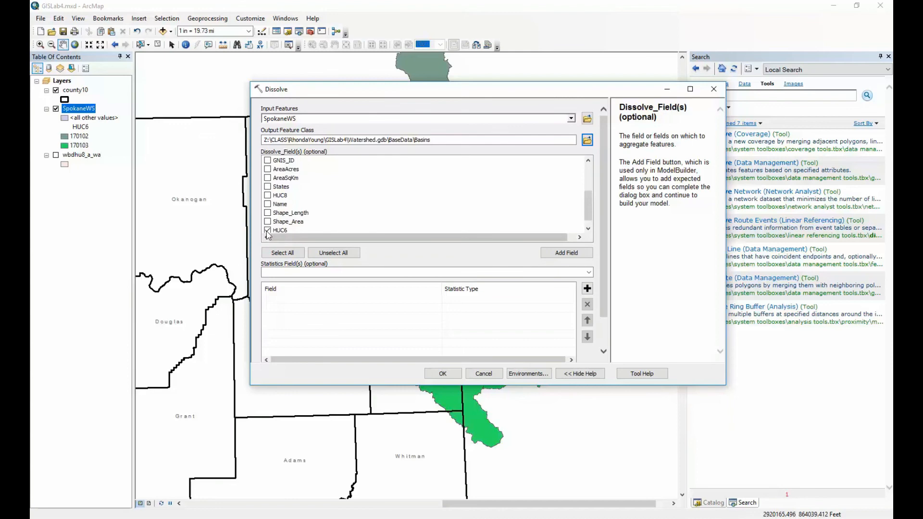
{"action": "left_click_drag", "start_coordinate": [590, 206], "coordinate": [591, 217]}
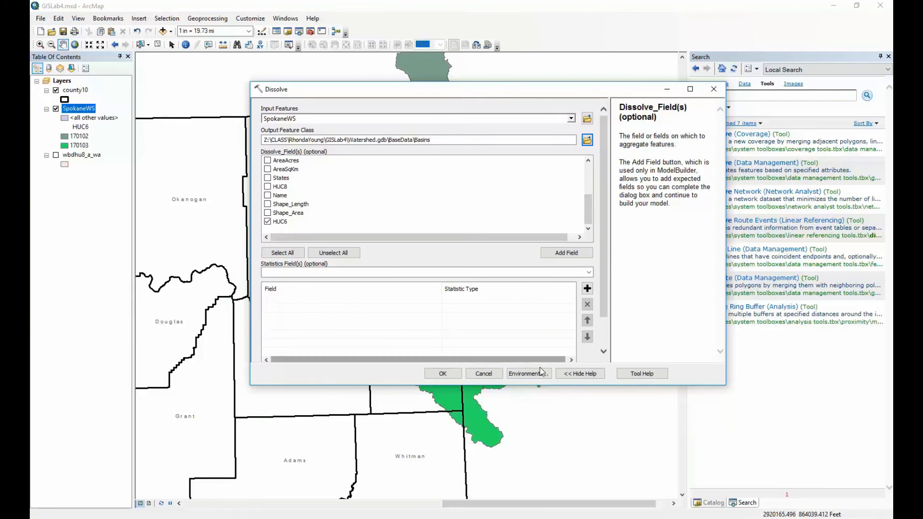
{"action": "left_click", "coordinate": [454, 376]}
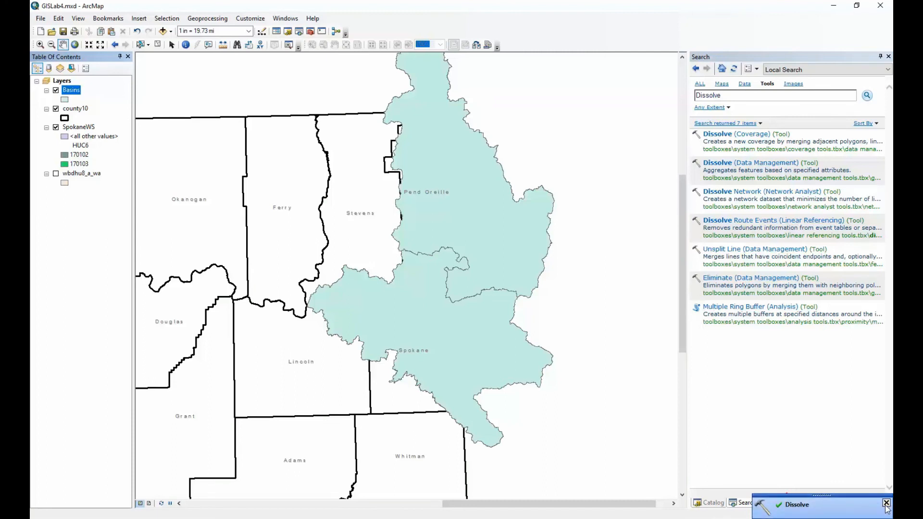
{"action": "left_click", "coordinate": [886, 503]}
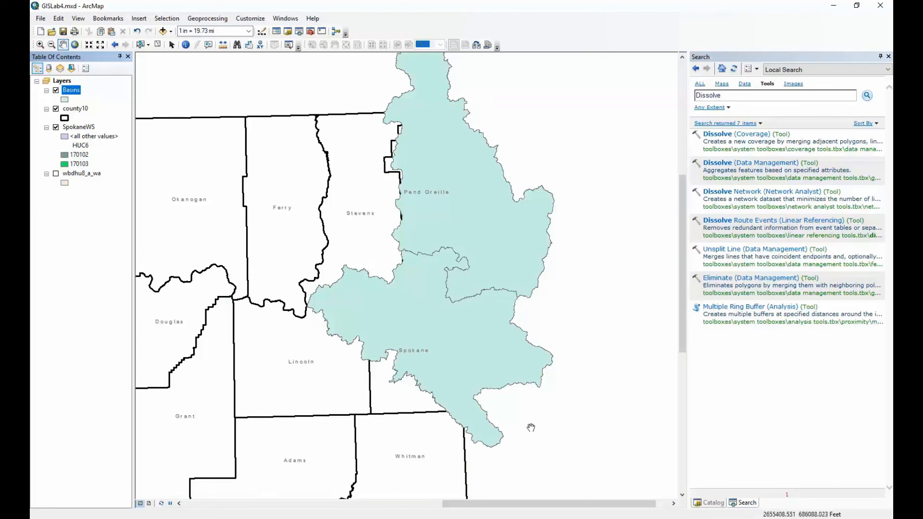
Examine the records in the Basins attribute table, and close the table and the tool search
{"action": "right_click", "coordinate": [74, 91]}
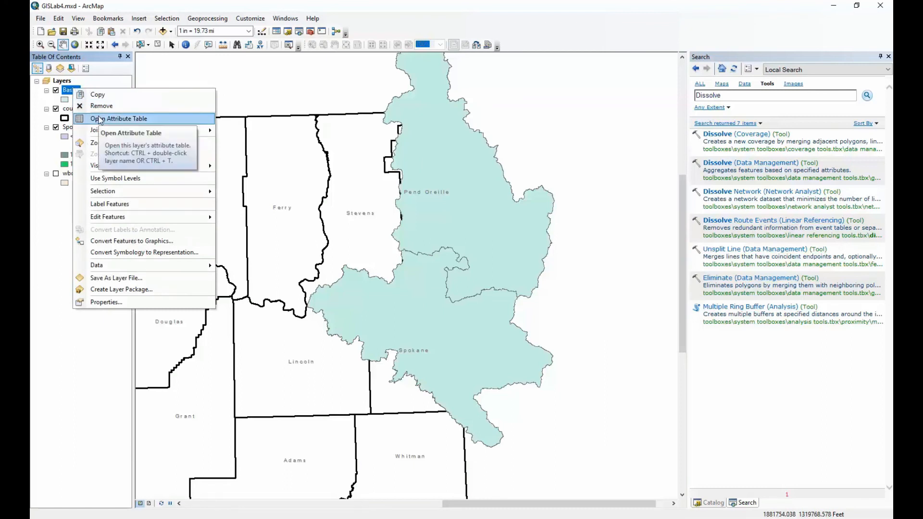
{"action": "left_click", "coordinate": [101, 119]}
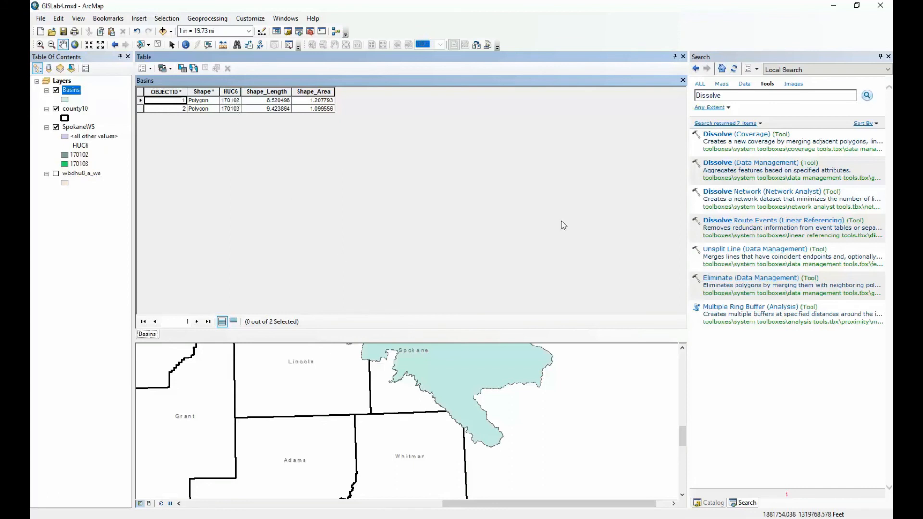
{"action": "left_click", "coordinate": [682, 82]}
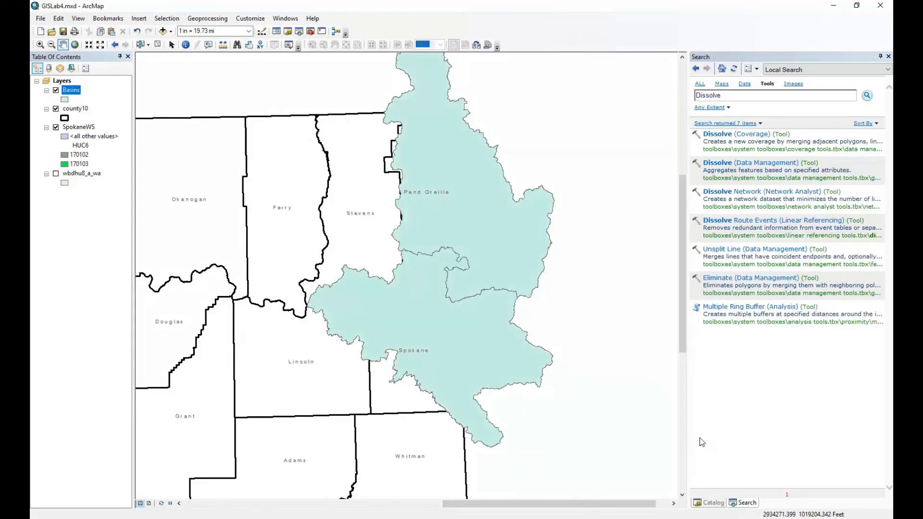
{"action": "left_click", "coordinate": [889, 56]}
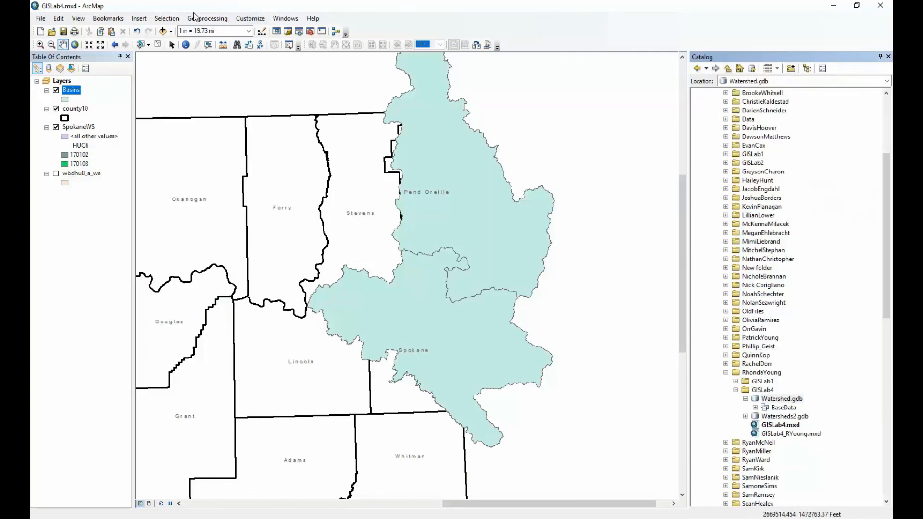
{"action": "left_click", "coordinate": [209, 19]}
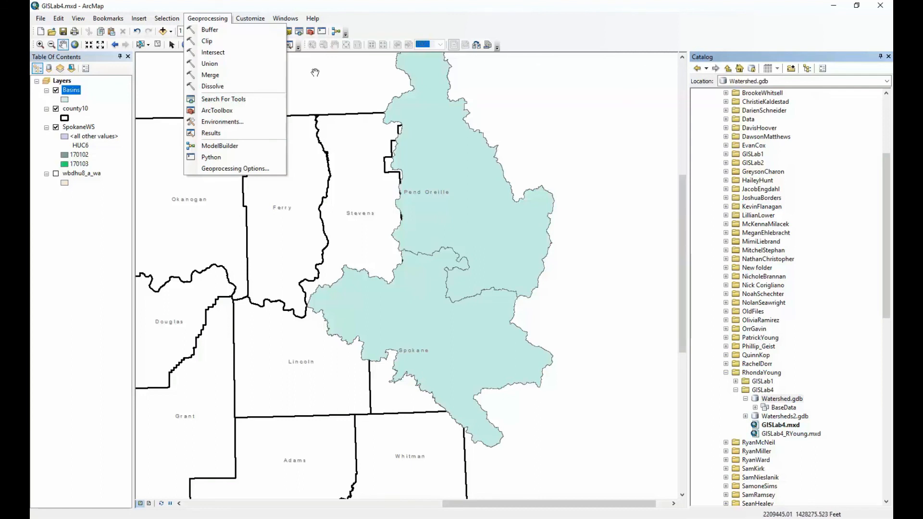
{"action": "left_click", "coordinate": [210, 17]}
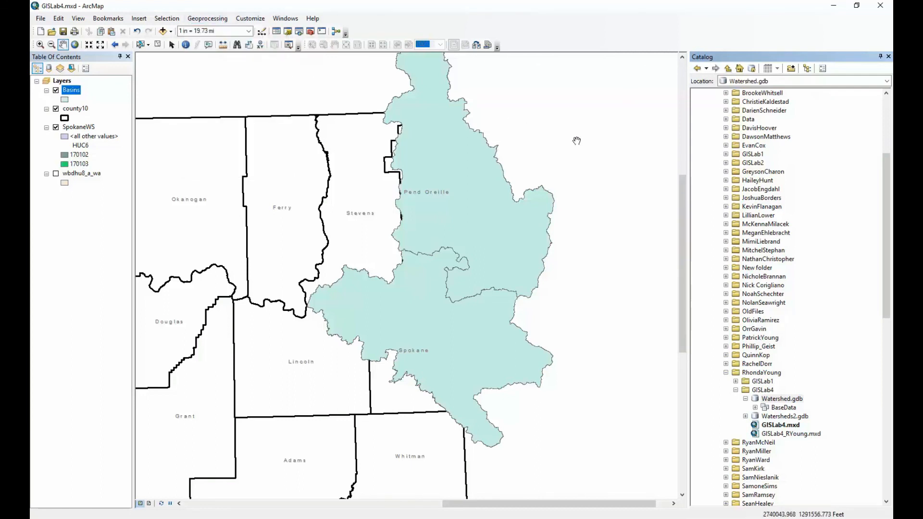
{"action": "left_click_drag", "start_coordinate": [682, 282], "coordinate": [685, 278]}
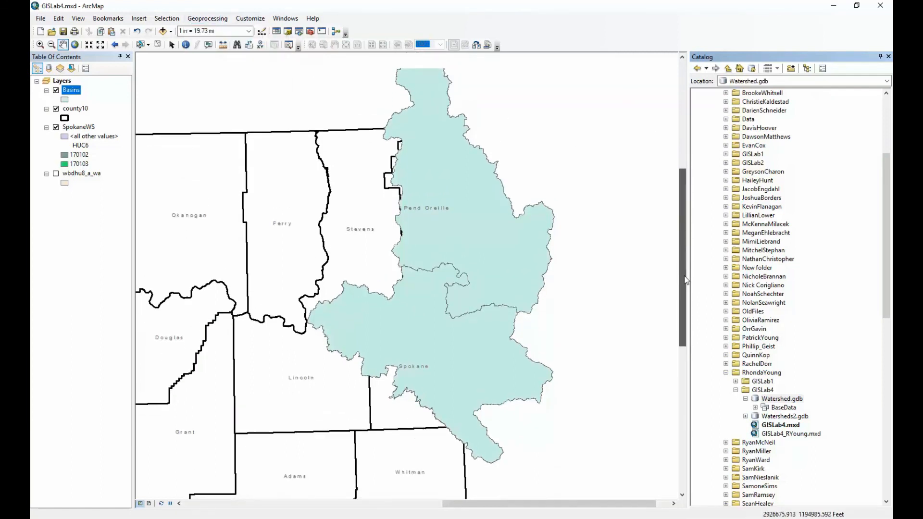
Add NHD_MajorStreams to the map from NHDMajor.gdb in the Washington data folder
{"action": "left_click_drag", "start_coordinate": [886, 285], "coordinate": [879, 230]}
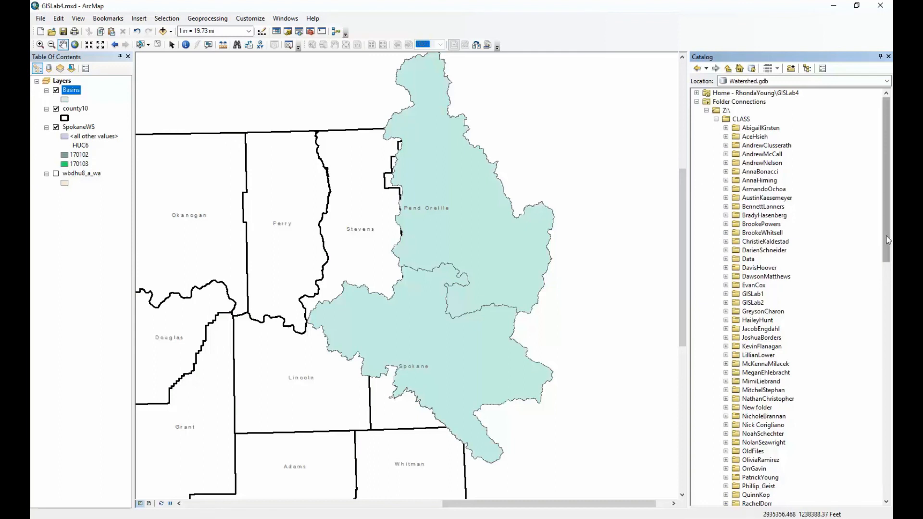
{"action": "left_click_drag", "start_coordinate": [887, 240], "coordinate": [887, 245]}
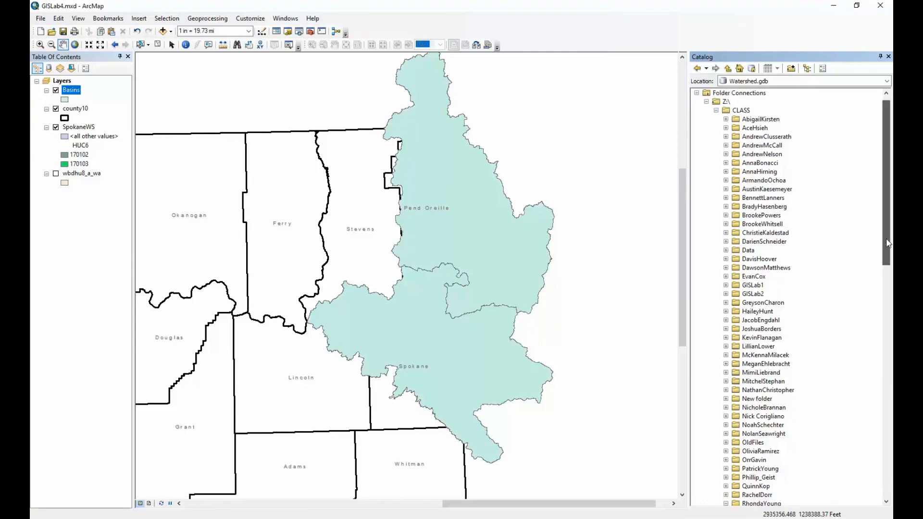
{"action": "left_click", "coordinate": [726, 250]}
{"action": "left_click_drag", "start_coordinate": [889, 247], "coordinate": [889, 251]}
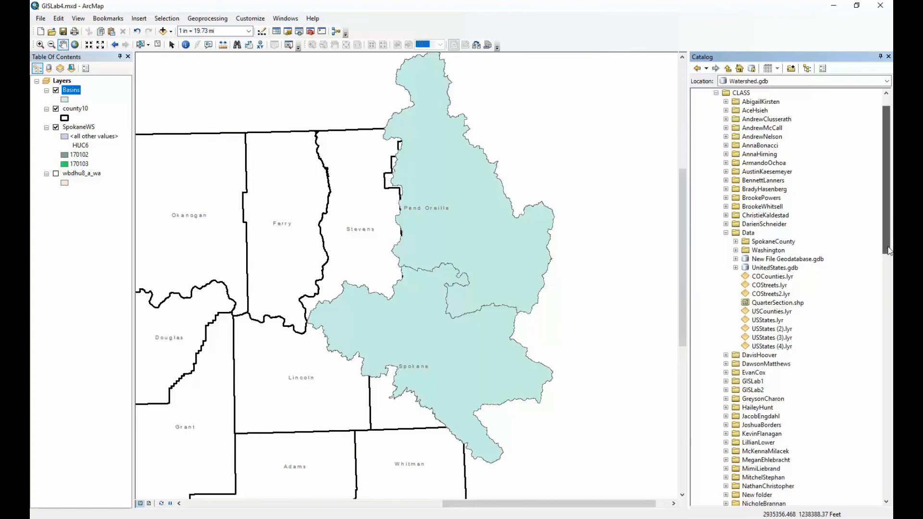
{"action": "left_click", "coordinate": [735, 251]}
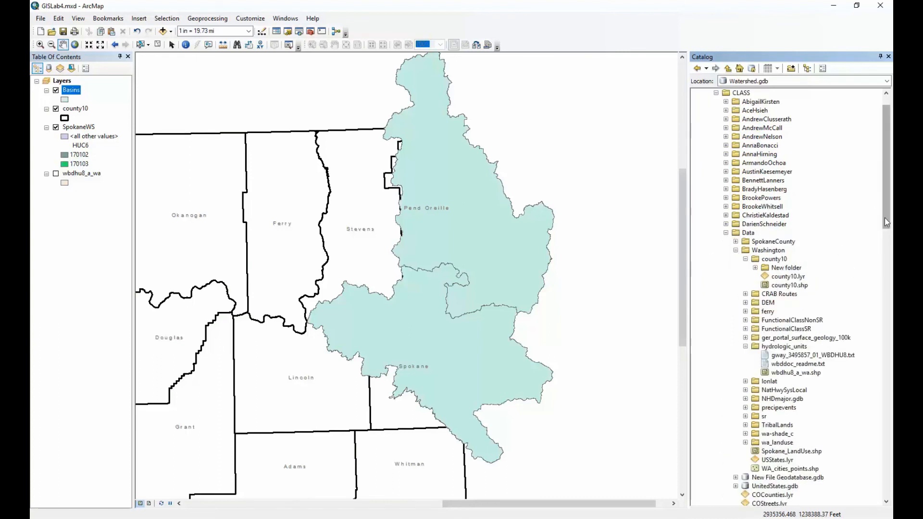
{"action": "left_click_drag", "start_coordinate": [886, 222], "coordinate": [889, 241]}
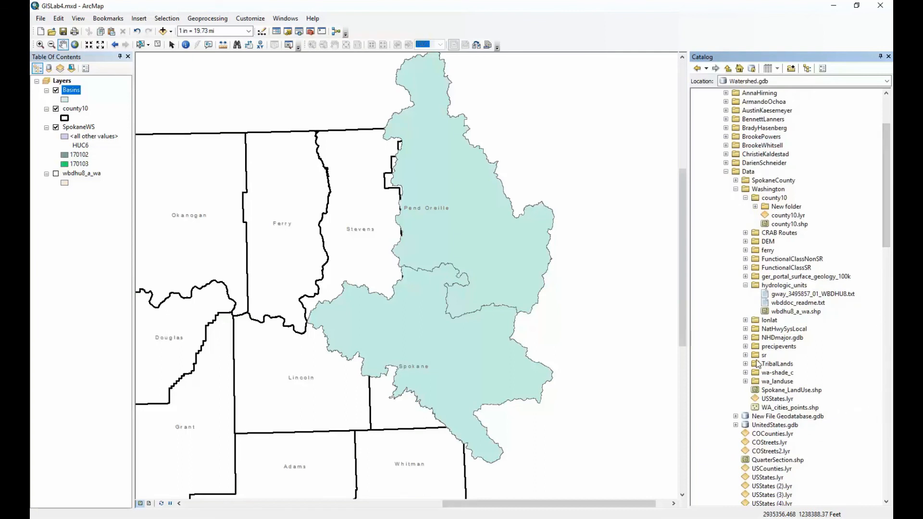
{"action": "left_click", "coordinate": [746, 338]}
{"action": "left_click_drag", "start_coordinate": [888, 243], "coordinate": [889, 254]}
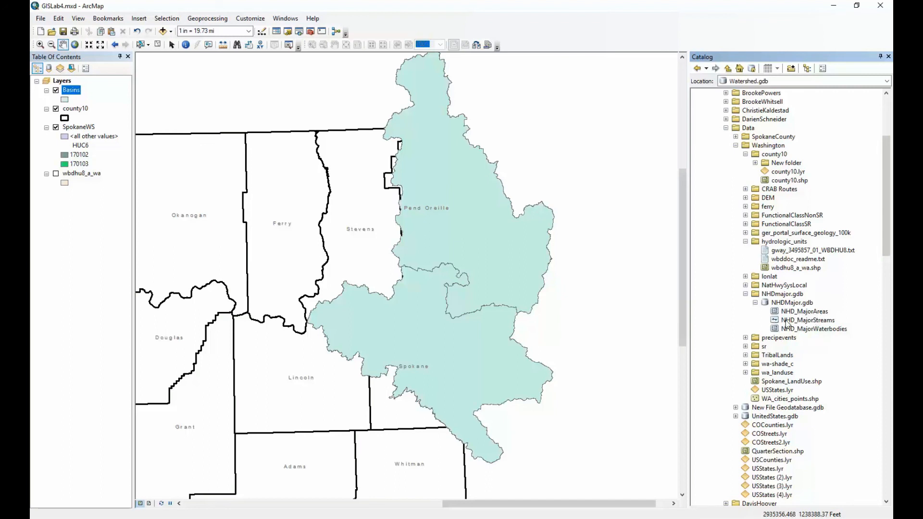
{"action": "left_click_drag", "start_coordinate": [805, 321], "coordinate": [566, 302]}
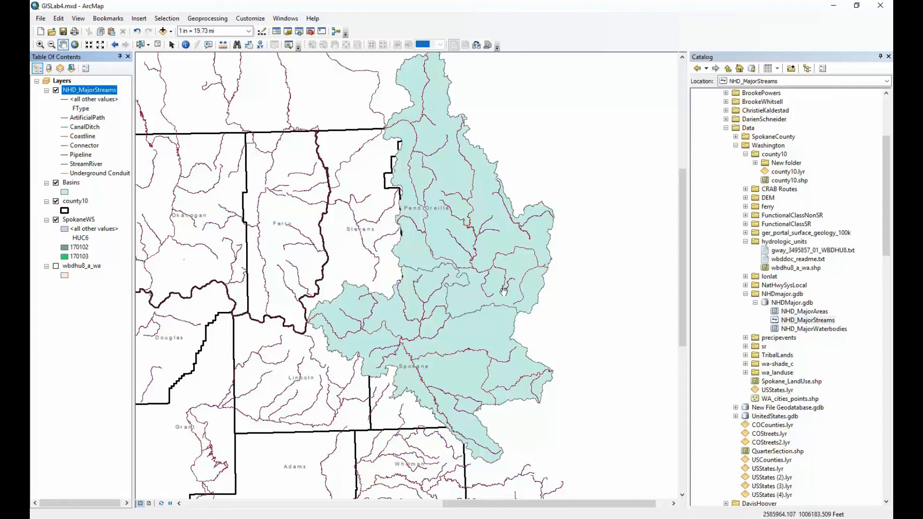
Examine the fields in the NHD_MajorStreams attribute table, including ReachCode, FType, FCode and StreamOrder
{"action": "scroll", "coordinate": [664, 313], "scroll_direction": "up", "scroll_amount": 1}
{"action": "scroll", "coordinate": [664, 313], "scroll_direction": "down", "scroll_amount": 4}
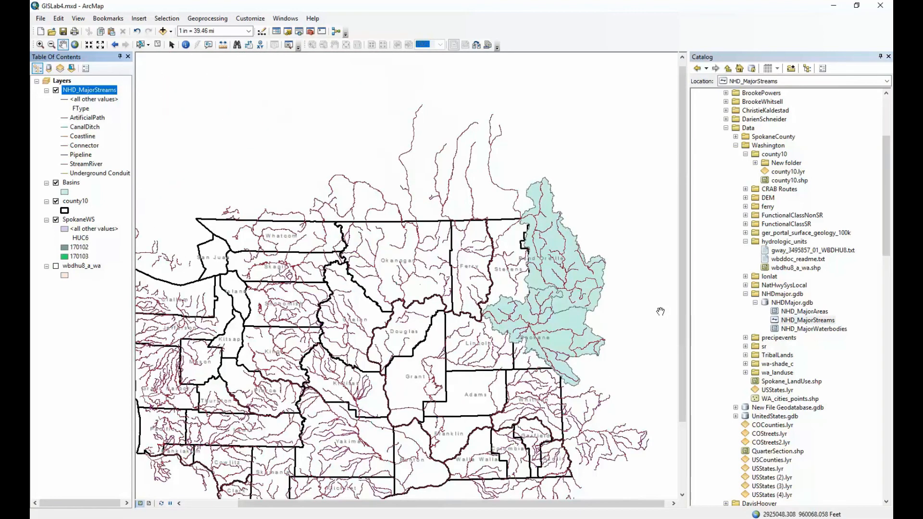
{"action": "right_click", "coordinate": [96, 93]}
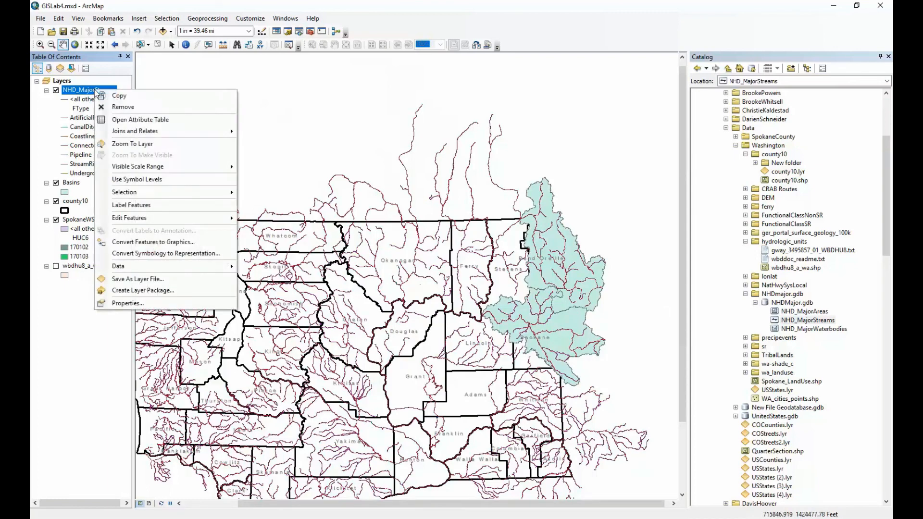
{"action": "left_click", "coordinate": [118, 120]}
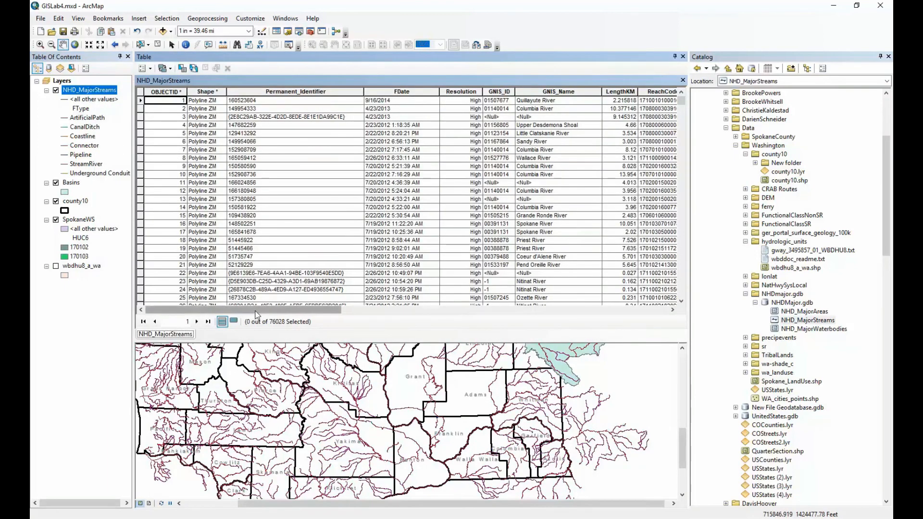
{"action": "left_click_drag", "start_coordinate": [219, 308], "coordinate": [391, 330]}
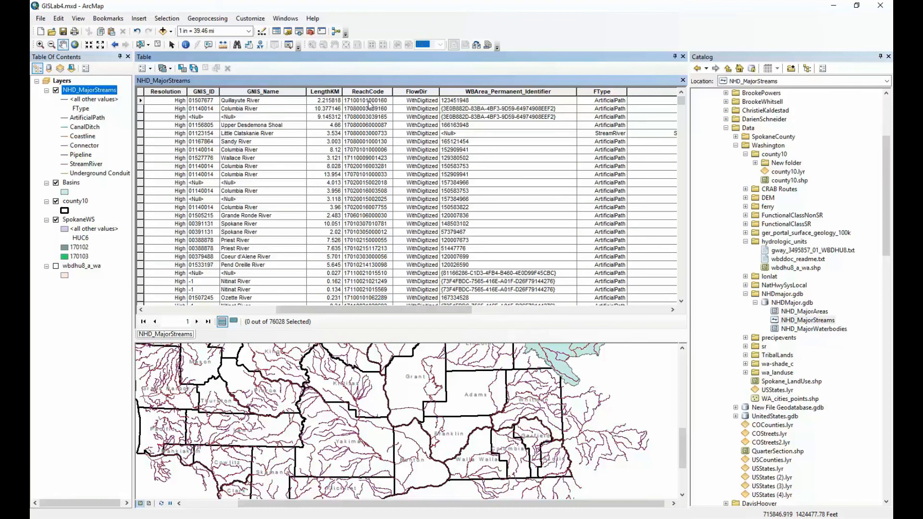
{"action": "left_click_drag", "start_coordinate": [467, 311], "coordinate": [644, 324]}
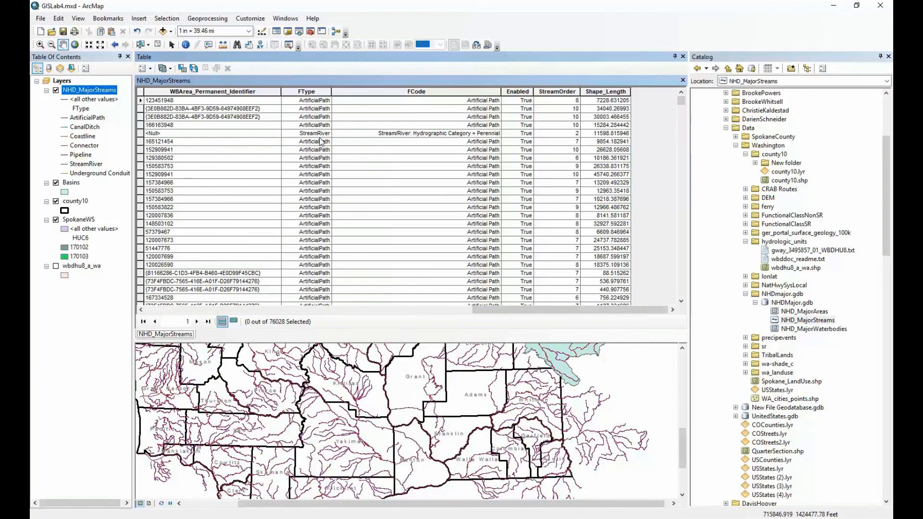
{"action": "mouse_move", "coordinate": [682, 107]}
{"action": "left_mouse_down"}
{"action": "mouse_move", "coordinate": [687, 129]}
{"action": "mouse_move", "coordinate": [688, 98]}
{"action": "left_mouse_up"}
{"action": "left_click_drag", "start_coordinate": [520, 311], "coordinate": [358, 317]}
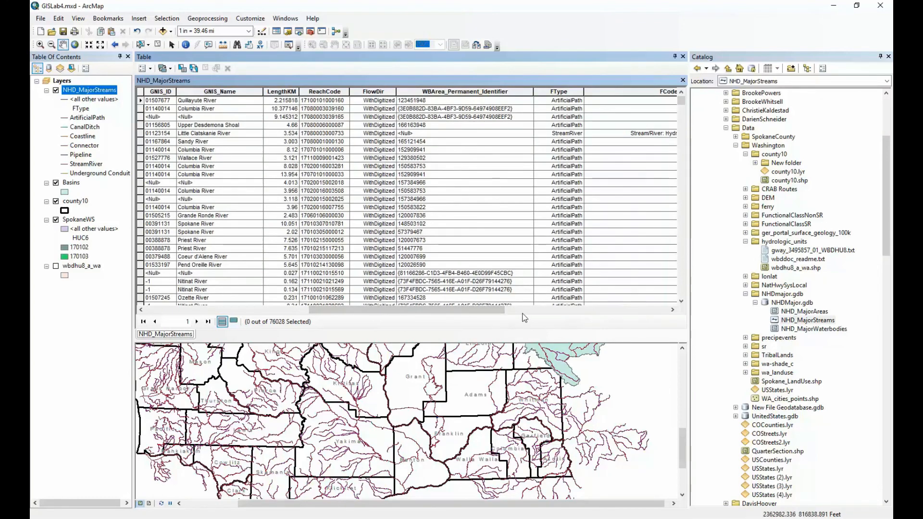
{"action": "left_click_drag", "start_coordinate": [474, 309], "coordinate": [578, 322]}
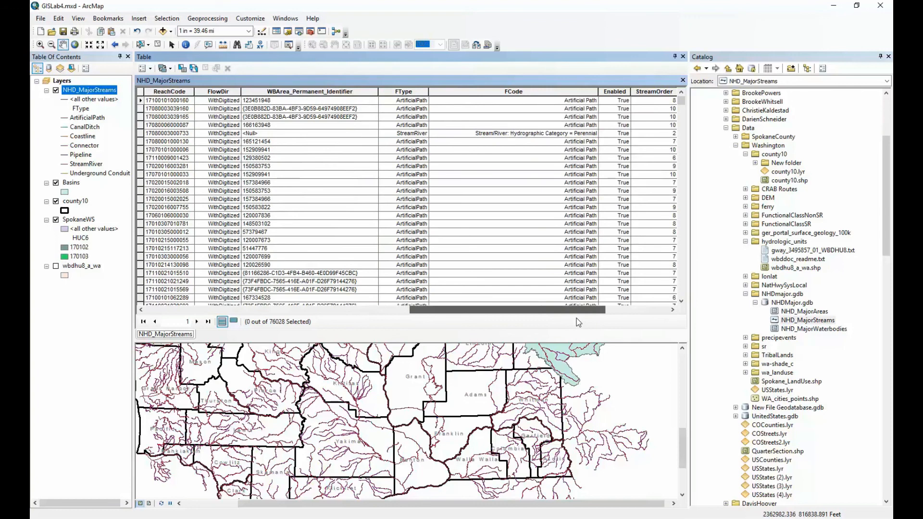
Sort the stream records by StreamOrder in descending order, review the range of values, and close the table
{"action": "right_click", "coordinate": [655, 92]}
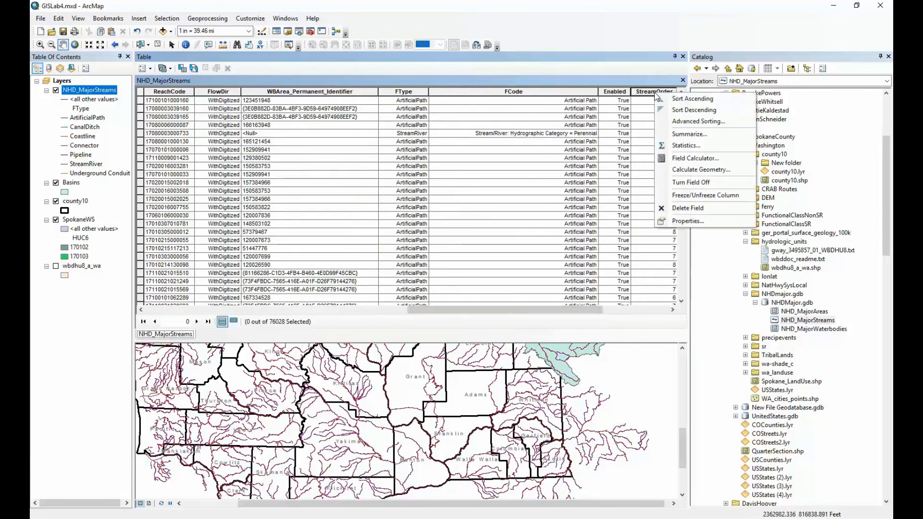
{"action": "left_click", "coordinate": [689, 110]}
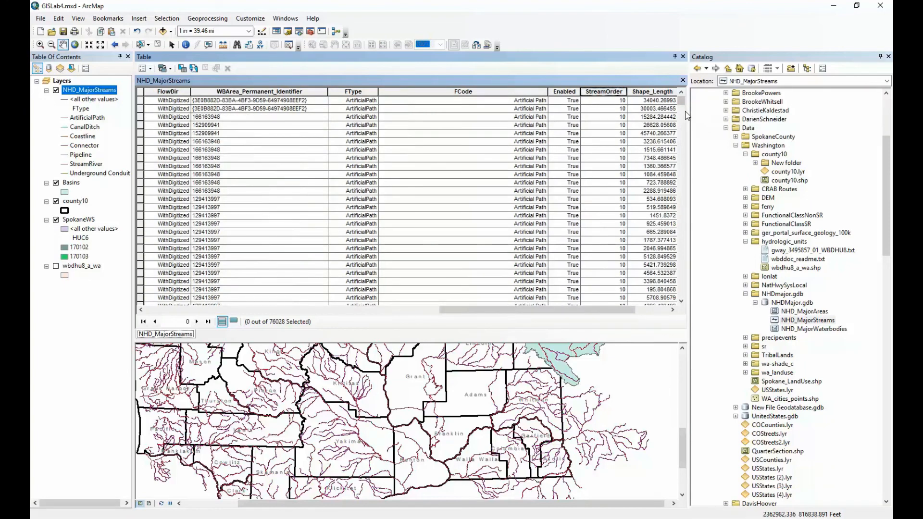
{"action": "left_click_drag", "start_coordinate": [681, 103], "coordinate": [680, 321]}
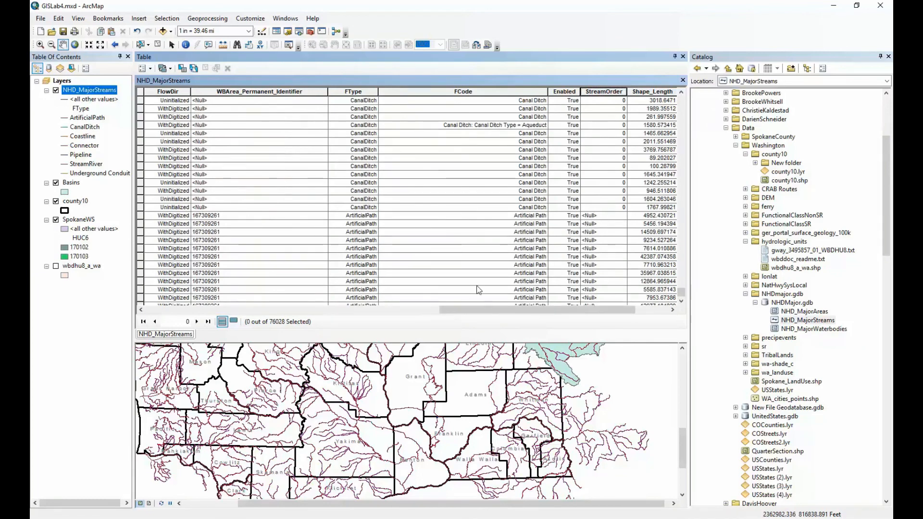
{"action": "left_click_drag", "start_coordinate": [682, 293], "coordinate": [683, 295]}
{"action": "left_click", "coordinate": [683, 180]}
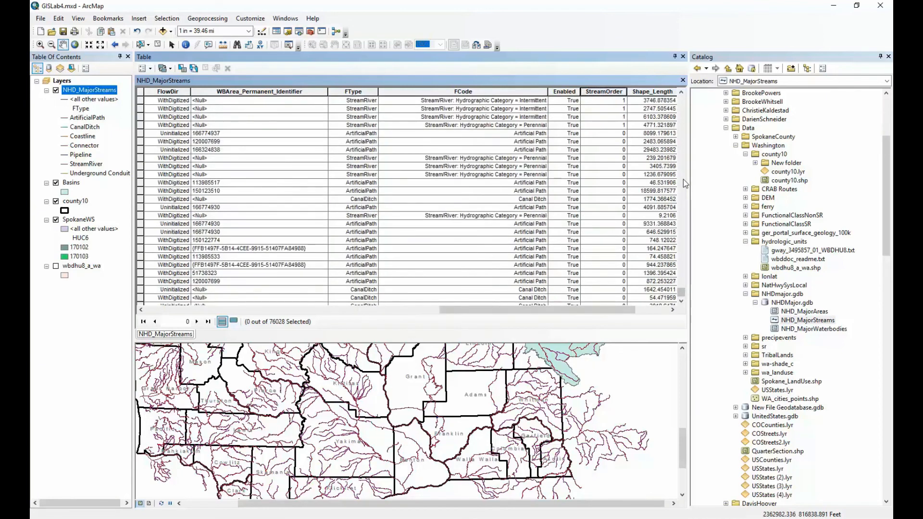
{"action": "left_click", "coordinate": [683, 81]}
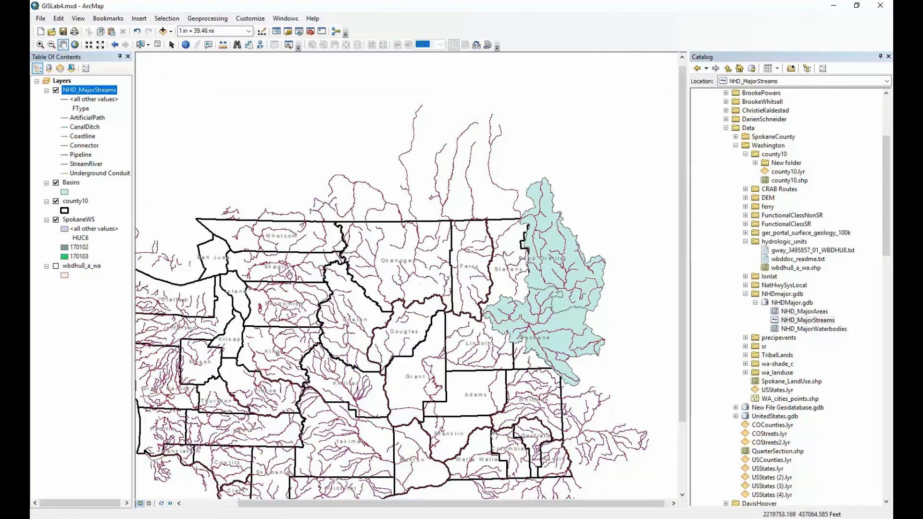
Symbolize NHD_MajorStreams with a single symbol using the ESRI River line style
{"action": "right_click", "coordinate": [84, 95]}
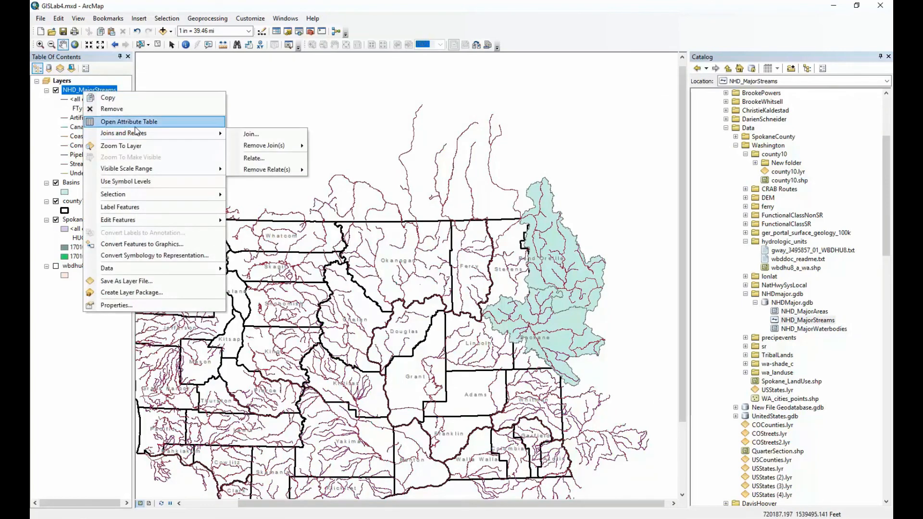
{"action": "left_click", "coordinate": [116, 306]}
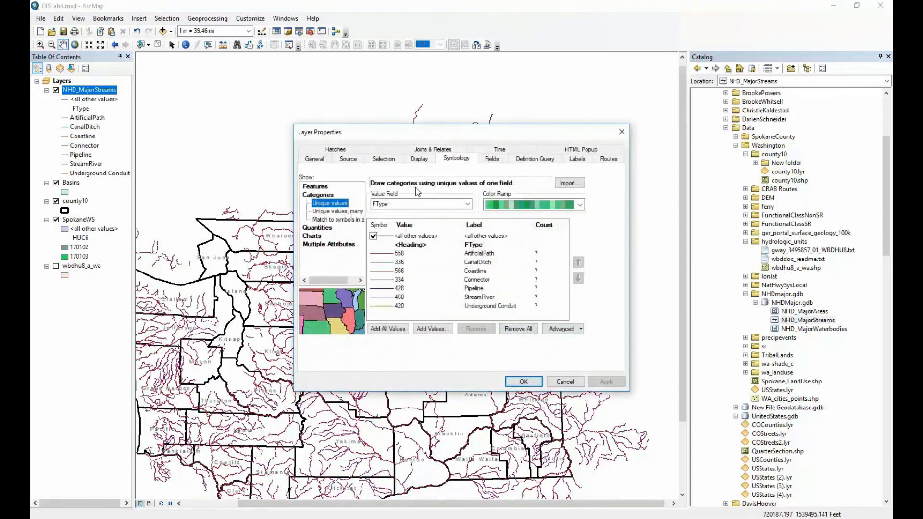
{"action": "left_click", "coordinate": [316, 187]}
{"action": "left_click", "coordinate": [430, 216]}
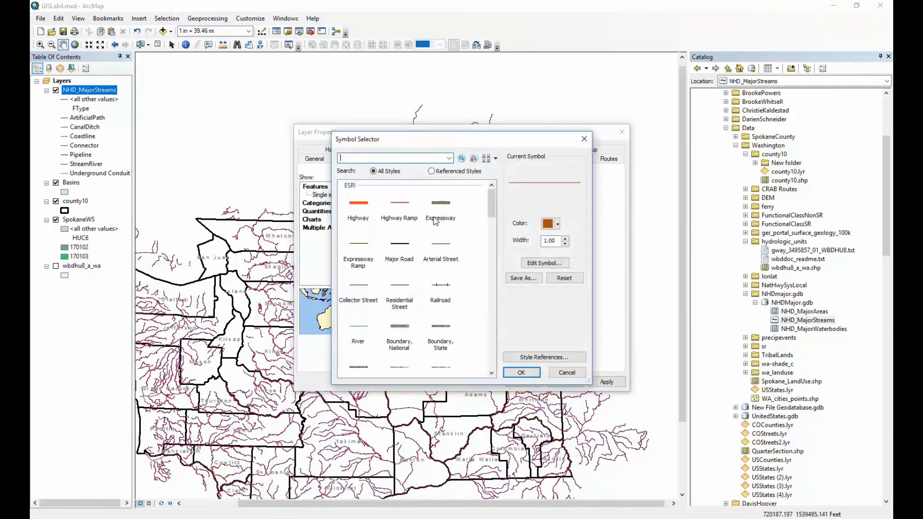
{"action": "left_click", "coordinate": [362, 327]}
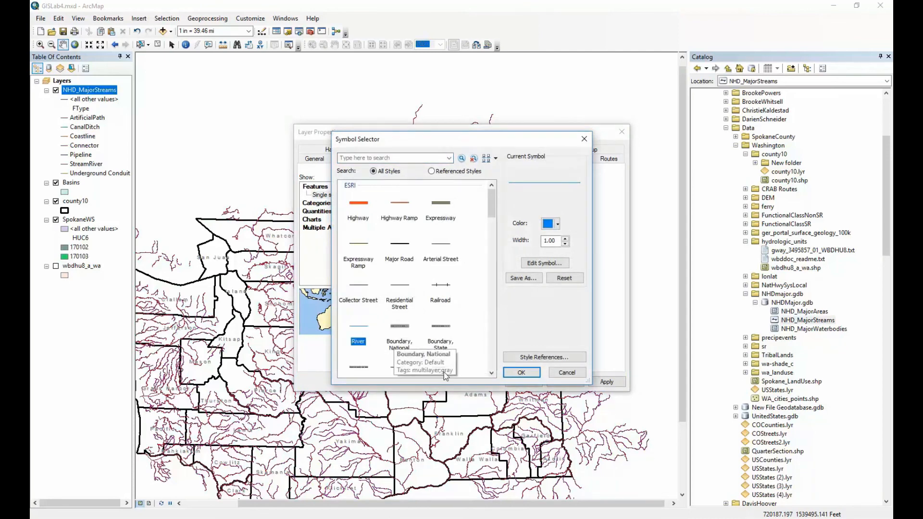
{"action": "left_click", "coordinate": [536, 376]}
{"action": "left_click", "coordinate": [606, 381]}
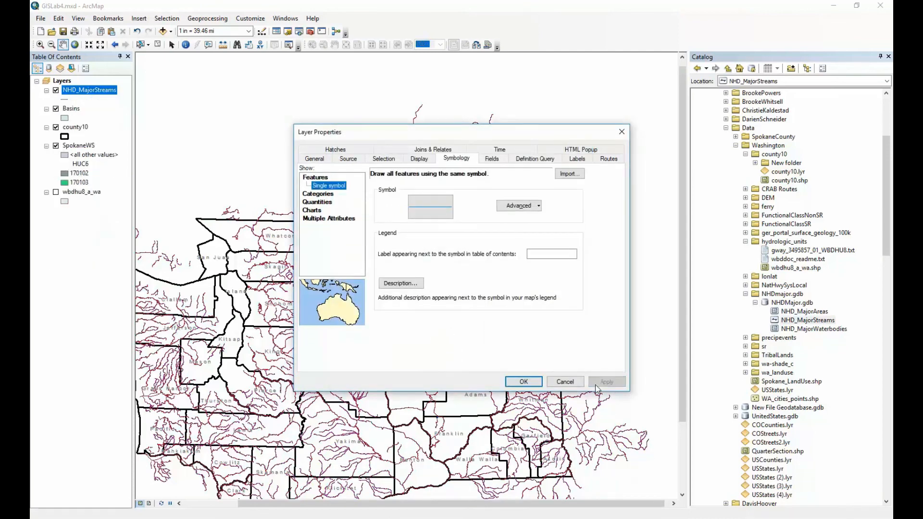
{"action": "left_click", "coordinate": [524, 383]}
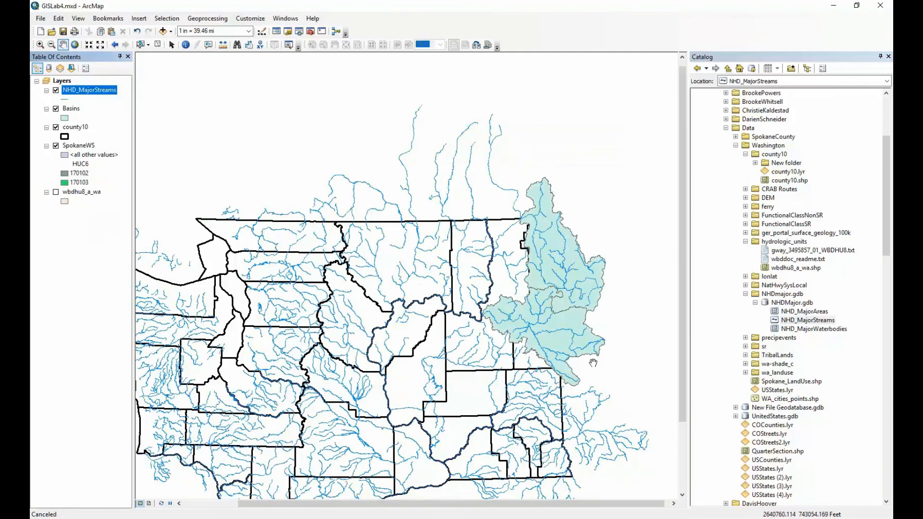
Apply a definition query to NHD_MajorStreams that keeps only streams where ReachCode LIKE '17010%'
{"action": "scroll", "coordinate": [596, 360], "scroll_direction": "down", "scroll_amount": 2}
{"action": "scroll", "coordinate": [595, 359], "scroll_direction": "up", "scroll_amount": 4}
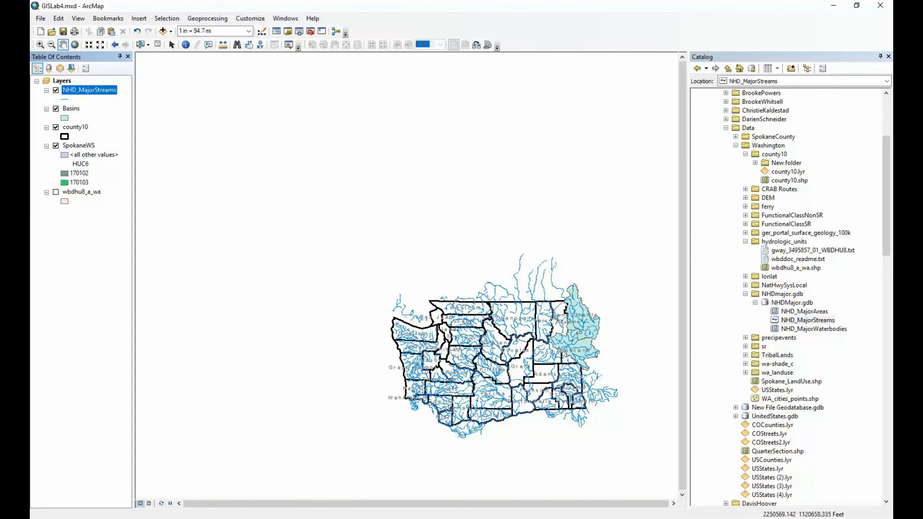
{"action": "scroll", "coordinate": [548, 390], "scroll_direction": "down", "scroll_amount": 1}
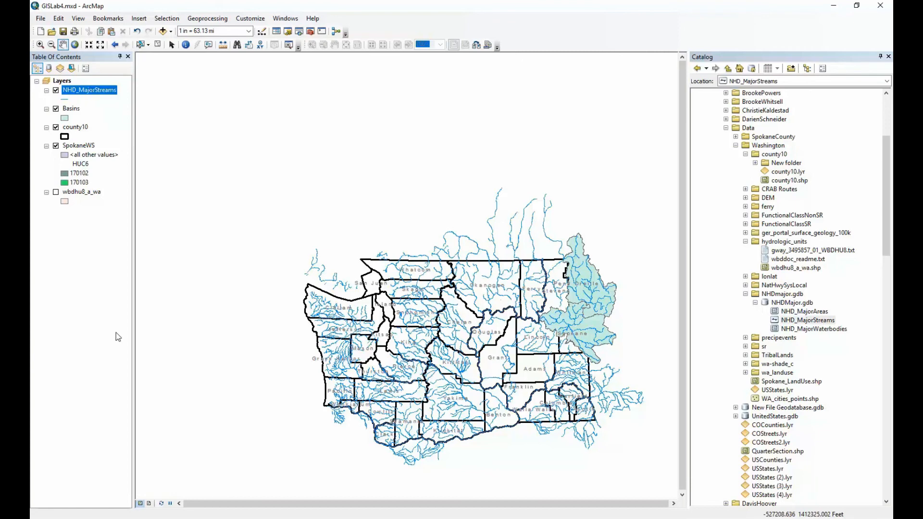
{"action": "right_click", "coordinate": [98, 95]}
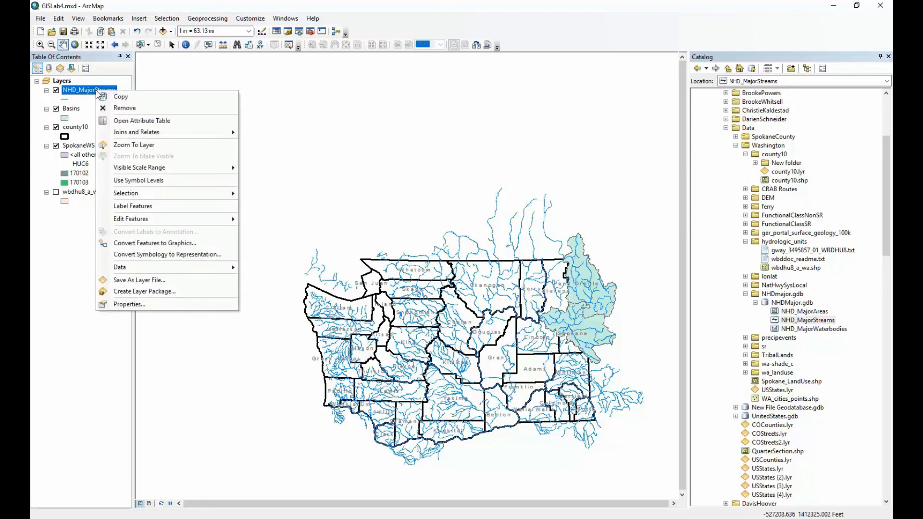
{"action": "left_click", "coordinate": [126, 302]}
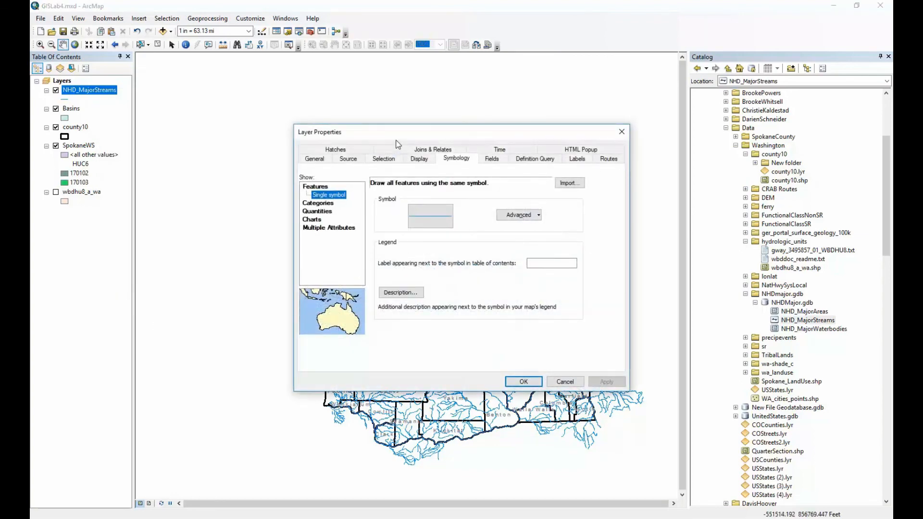
{"action": "left_click", "coordinate": [541, 160]}
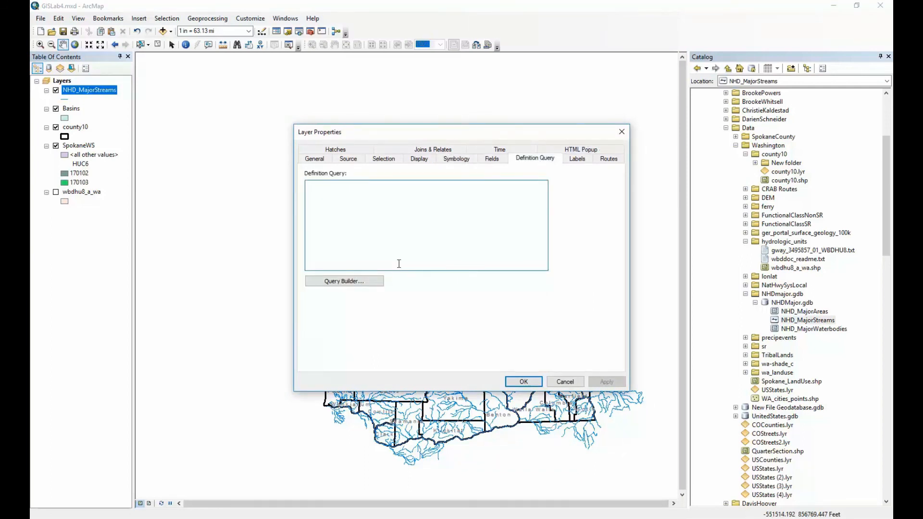
{"action": "left_click", "coordinate": [361, 281]}
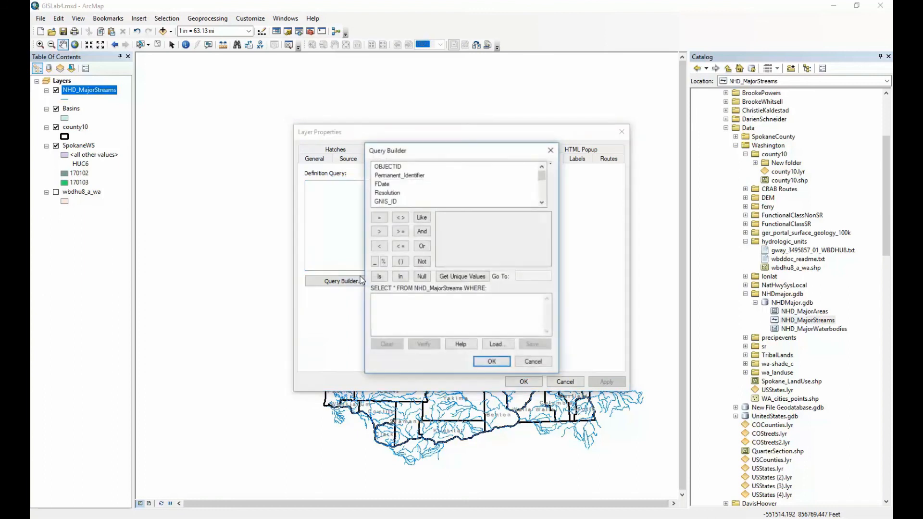
{"action": "left_click_drag", "start_coordinate": [541, 175], "coordinate": [548, 190]}
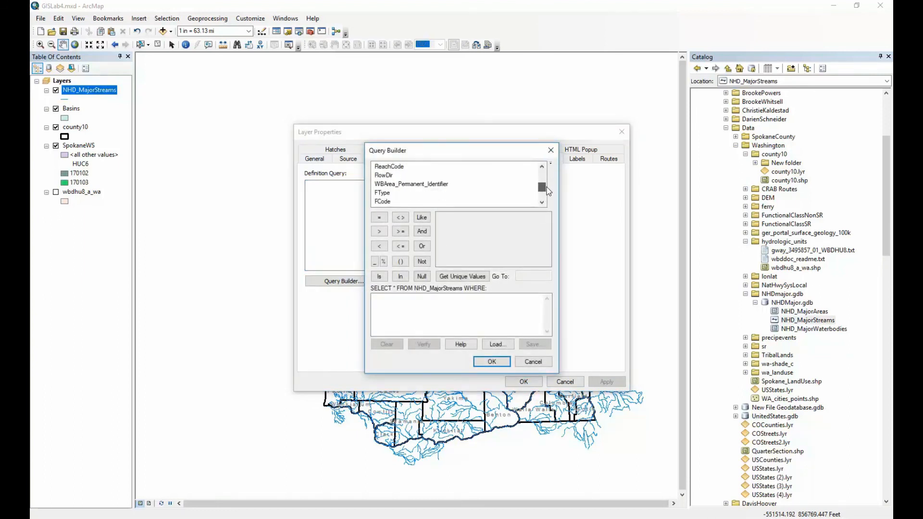
{"action": "double_click", "coordinate": [384, 167]}
{"action": "left_click", "coordinate": [423, 219]}
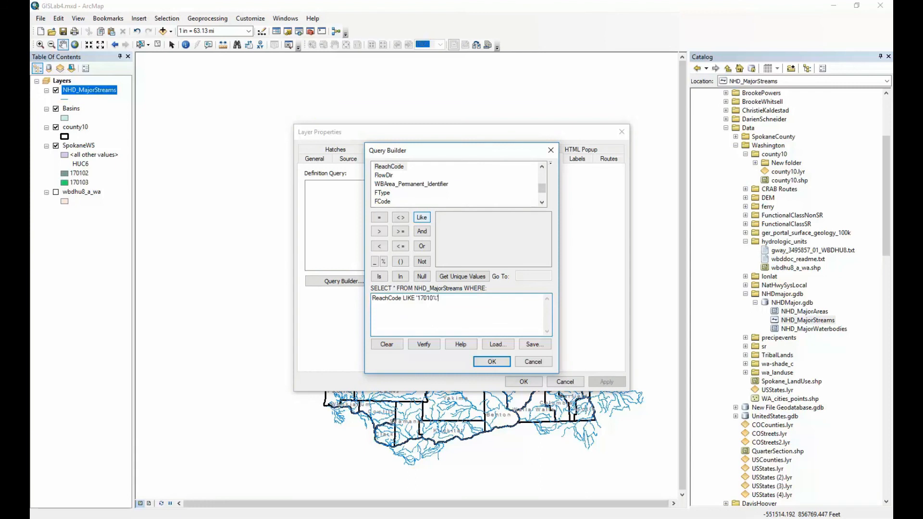
{"action": "left_click", "coordinate": [418, 298]}
{"action": "left_click", "coordinate": [491, 361]}
{"action": "left_click", "coordinate": [606, 381]}
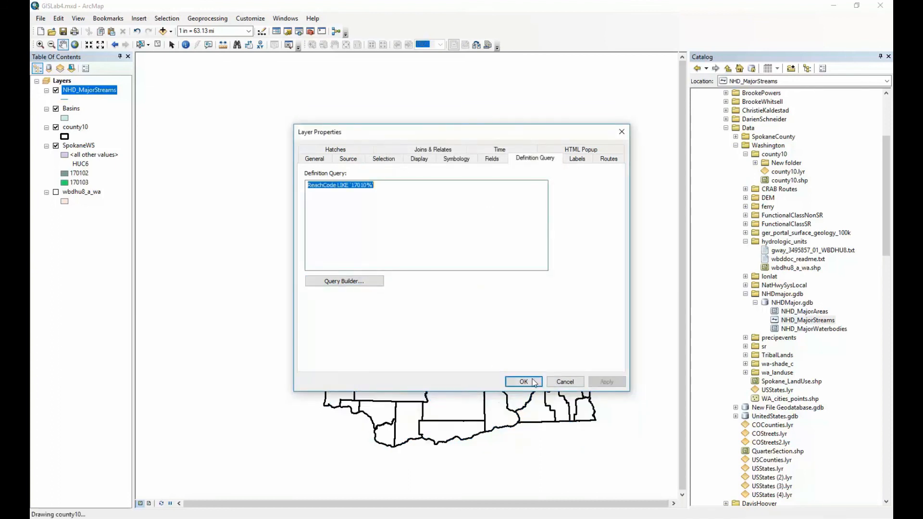
Extend the NHD_MajorStreams definition query with AND StreamOrder > 5 and apply it
{"action": "left_click_drag", "start_coordinate": [489, 140], "coordinate": [350, 114]}
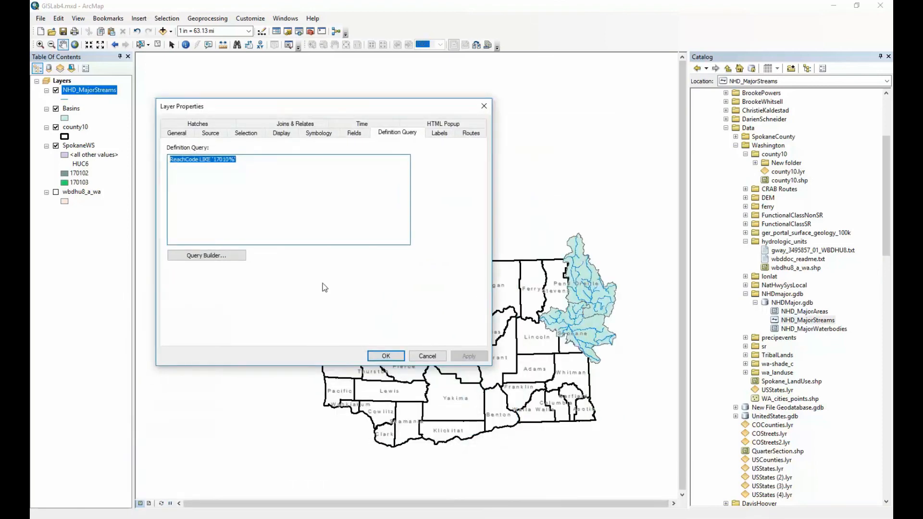
{"action": "left_click", "coordinate": [233, 257]}
{"action": "left_click", "coordinate": [311, 271]}
{"action": "left_click", "coordinate": [284, 206]}
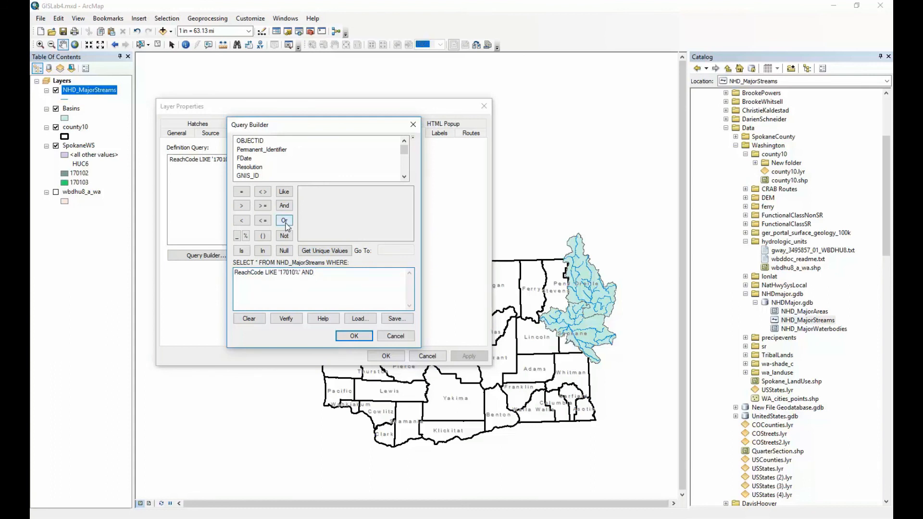
{"action": "scroll", "coordinate": [408, 166], "scroll_direction": "down", "scroll_amount": 3}
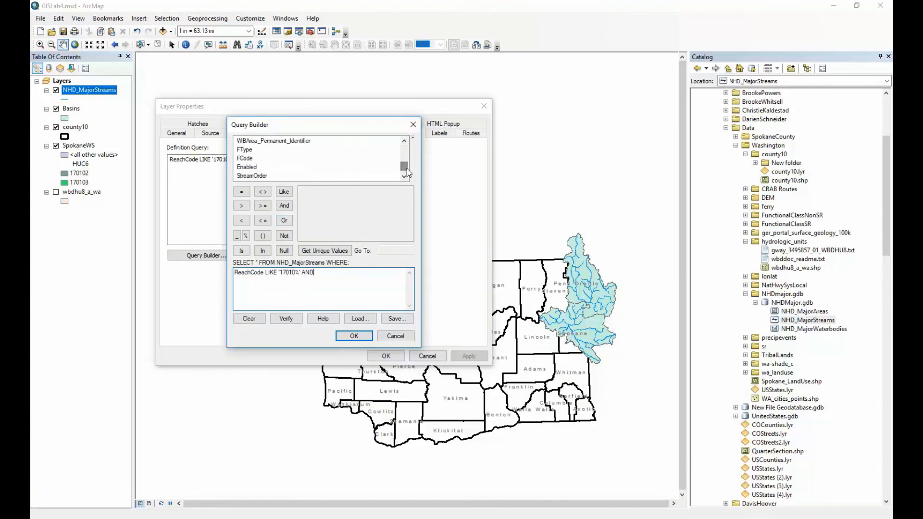
{"action": "double_click", "coordinate": [252, 176]}
{"action": "type", "text": "5"}
{"action": "left_click", "coordinate": [351, 336]}
{"action": "left_click", "coordinate": [469, 356]}
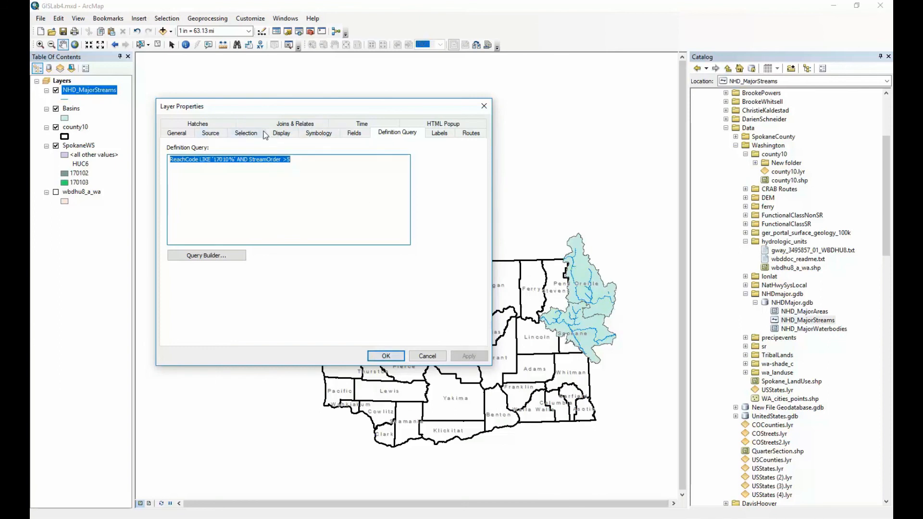
Turn on labels for NHD_MajorStreams using the GNIS_Name field and accept the layer properties
{"action": "left_click", "coordinate": [440, 134]}
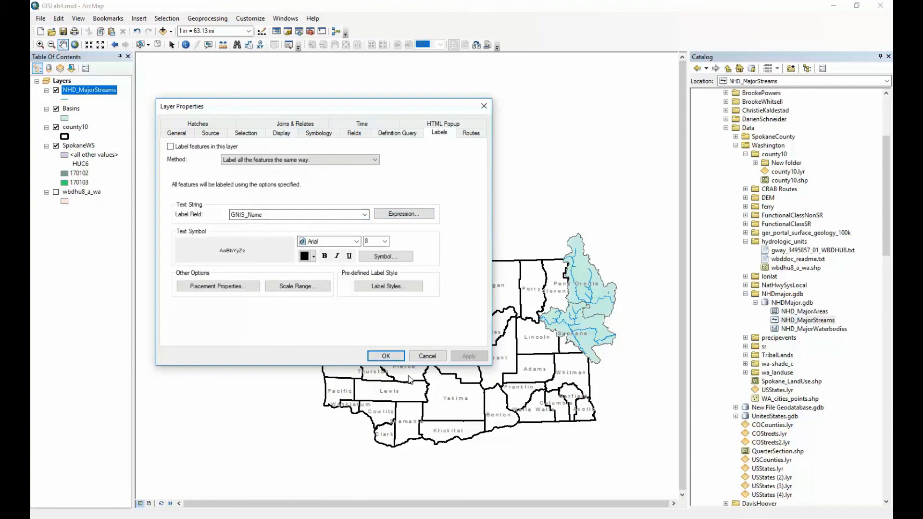
{"action": "left_click", "coordinate": [170, 146]}
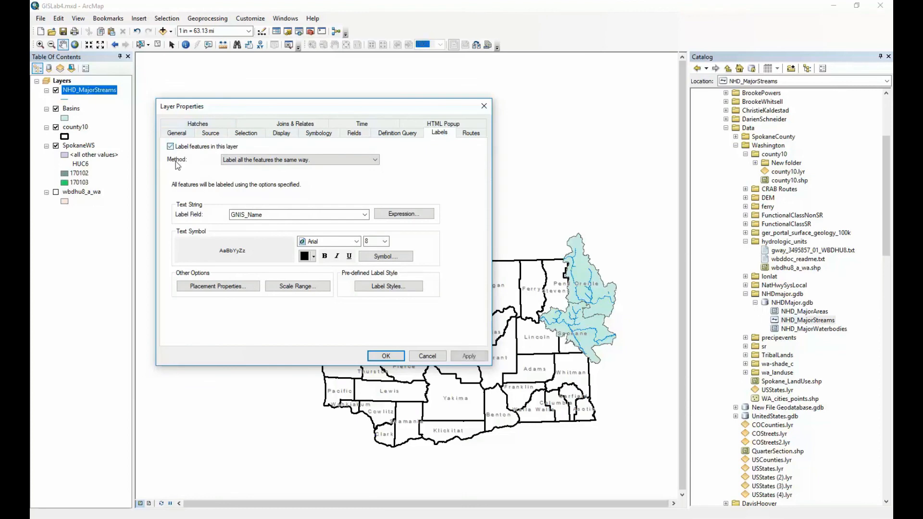
{"action": "left_click", "coordinate": [386, 355]}
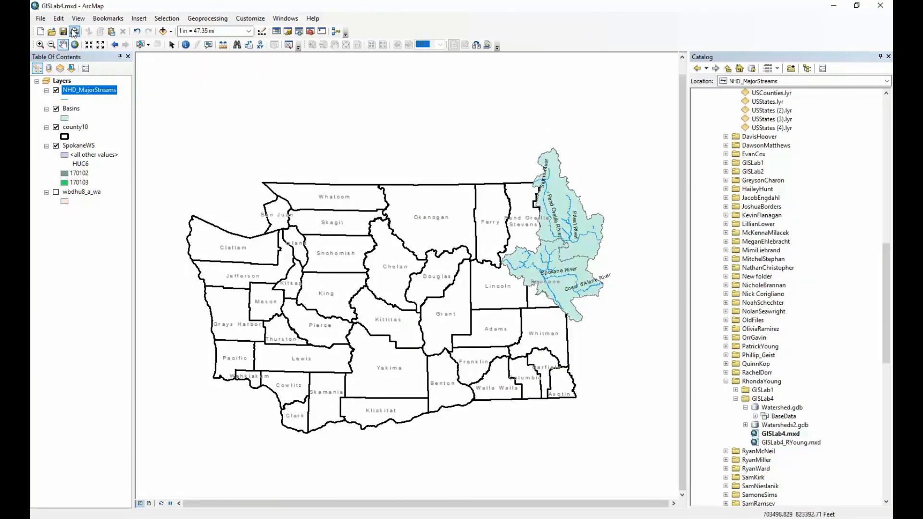
Sort the NHD_MajorStreams attribute table by GNIS_Name in ascending order, review the river names, and close the table
{"action": "right_click", "coordinate": [112, 94]}
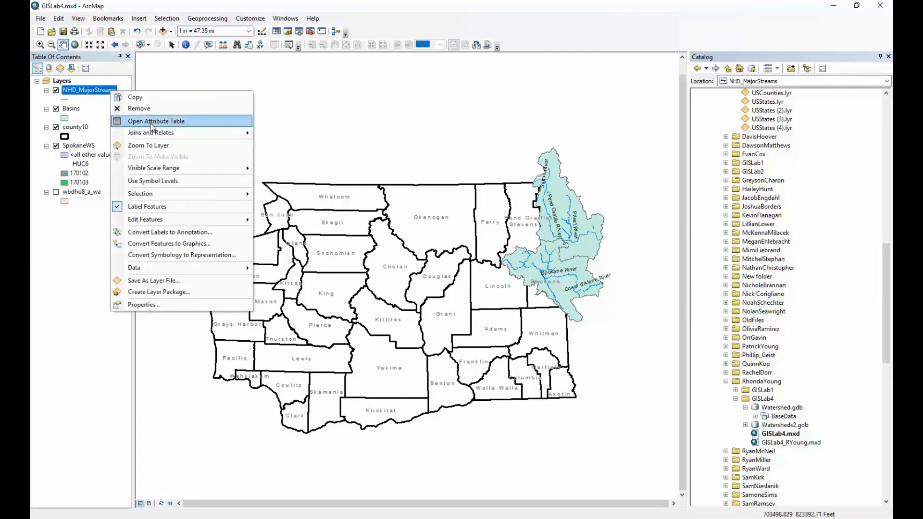
{"action": "left_click", "coordinate": [153, 121]}
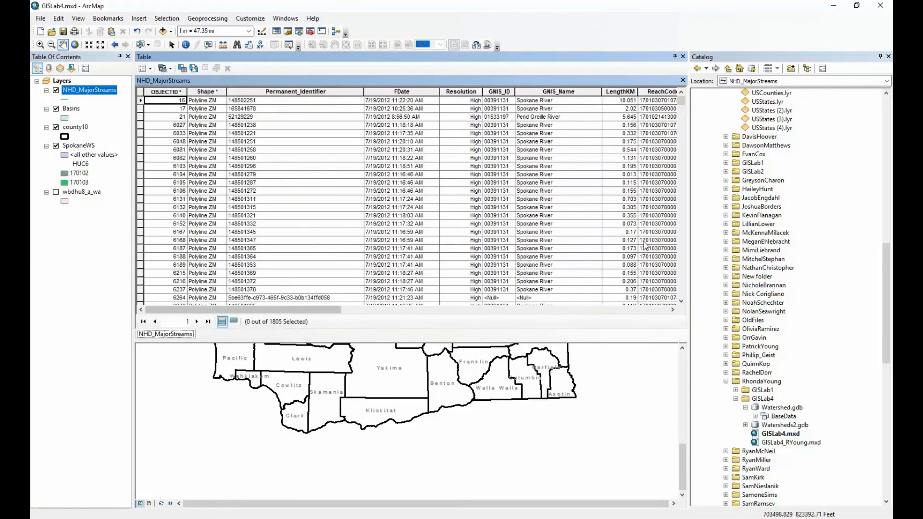
{"action": "mouse_move", "coordinate": [682, 460]}
{"action": "left_mouse_down"}
{"action": "mouse_move", "coordinate": [668, 394]}
{"action": "mouse_move", "coordinate": [676, 406]}
{"action": "left_mouse_up"}
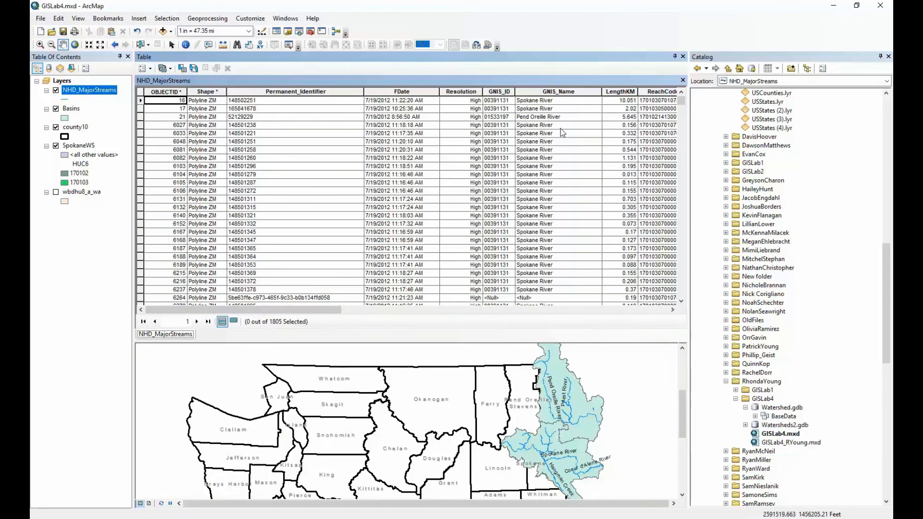
{"action": "left_click", "coordinate": [560, 92]}
{"action": "right_click", "coordinate": [562, 94]}
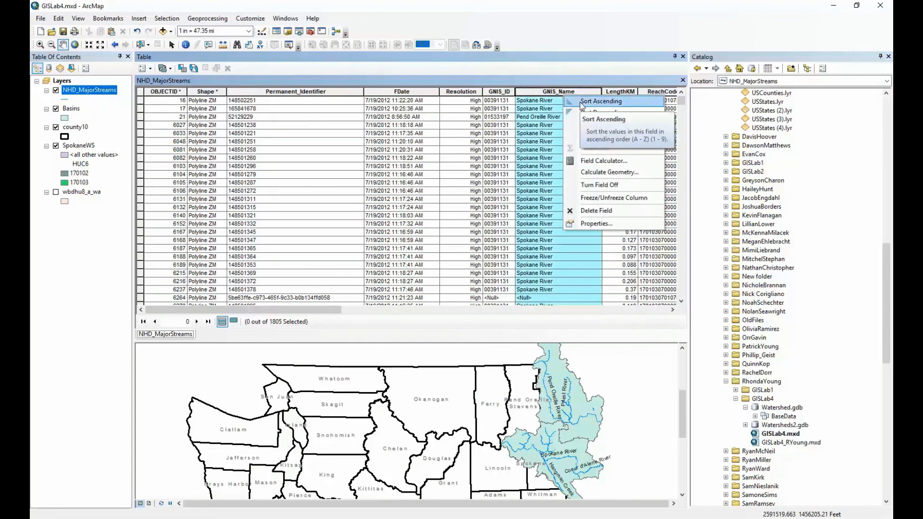
{"action": "left_click", "coordinate": [582, 102]}
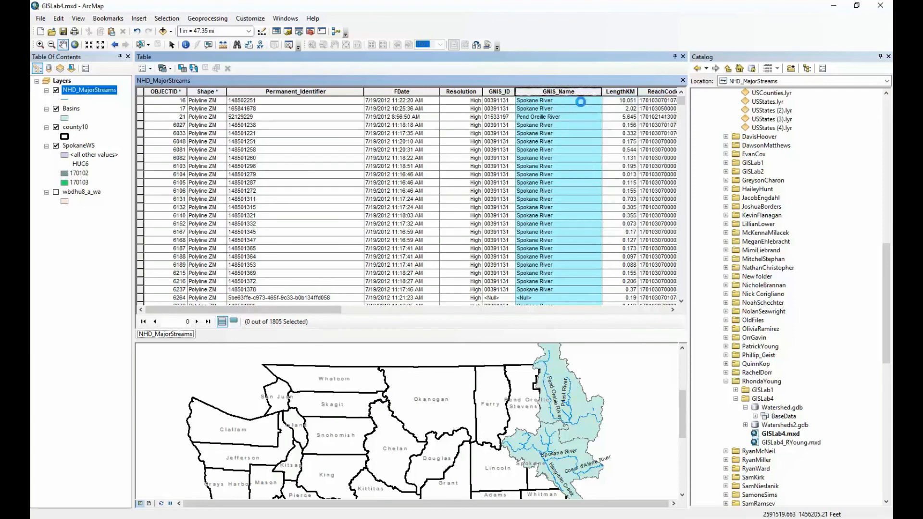
{"action": "left_click_drag", "start_coordinate": [681, 100], "coordinate": [682, 290]}
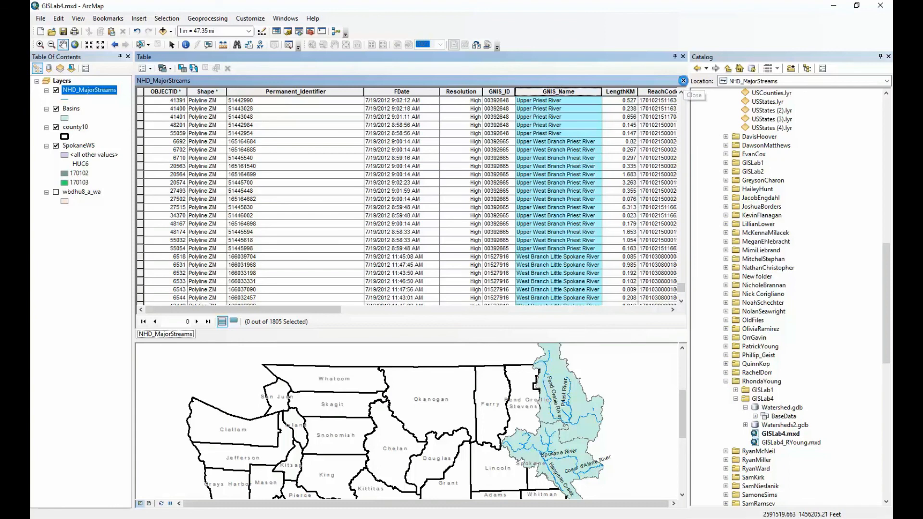
{"action": "left_click", "coordinate": [682, 80]}
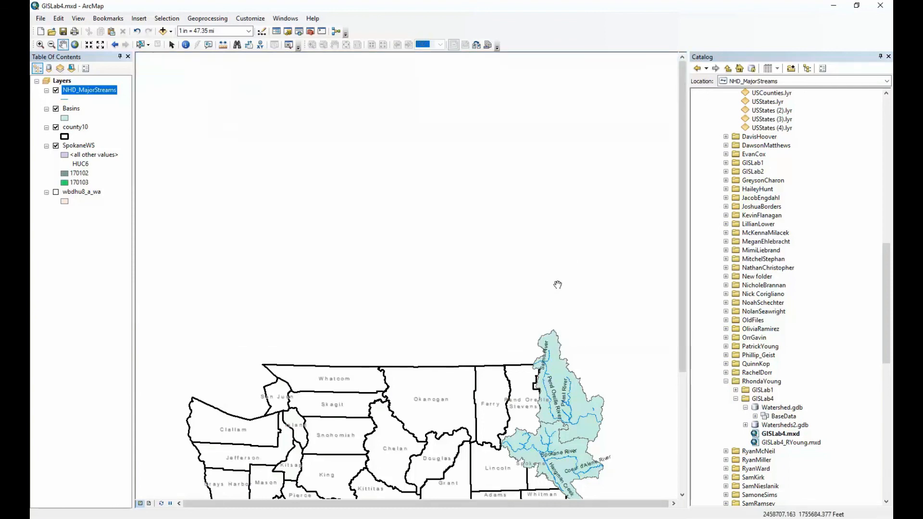
Open the Buffer tool, allow the ActiveX interaction, and choose NHD_MajorStreams as the input features
{"action": "mouse_move", "coordinate": [461, 365]}
{"action": "left_mouse_down"}
{"action": "mouse_move", "coordinate": [467, 171]}
{"action": "mouse_move", "coordinate": [455, 158]}
{"action": "left_mouse_up"}
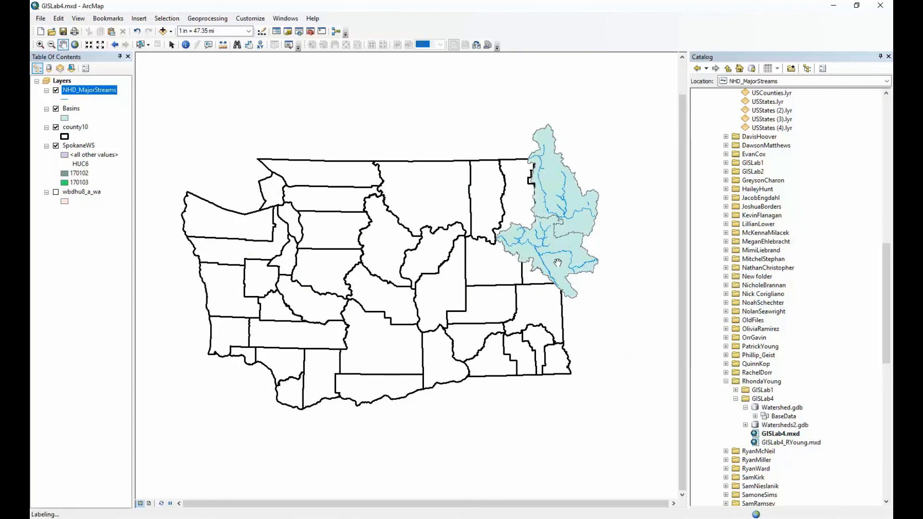
{"action": "scroll", "coordinate": [459, 221], "scroll_direction": "down", "scroll_amount": 4}
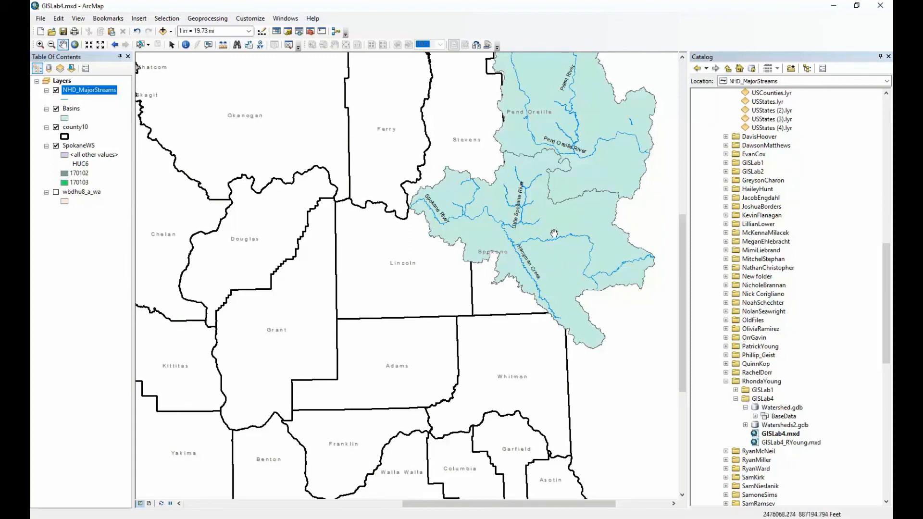
{"action": "left_click", "coordinate": [215, 19]}
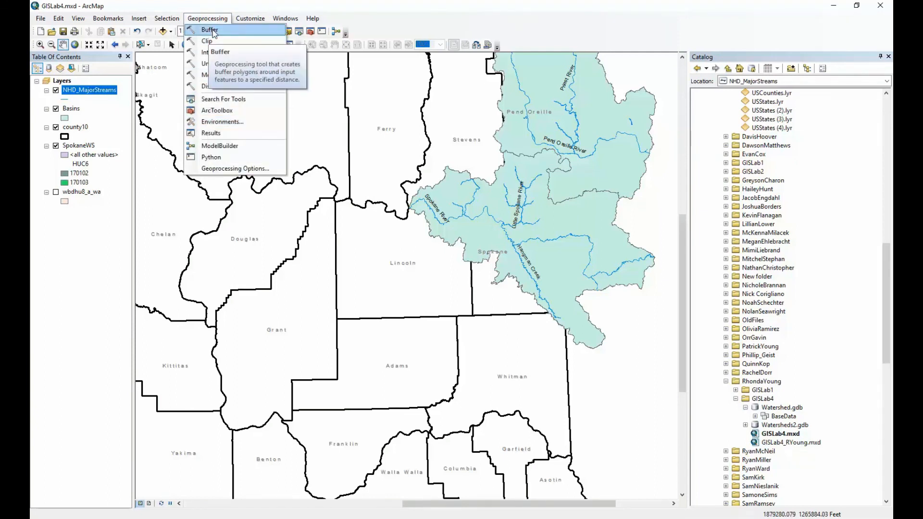
{"action": "left_click", "coordinate": [215, 32]}
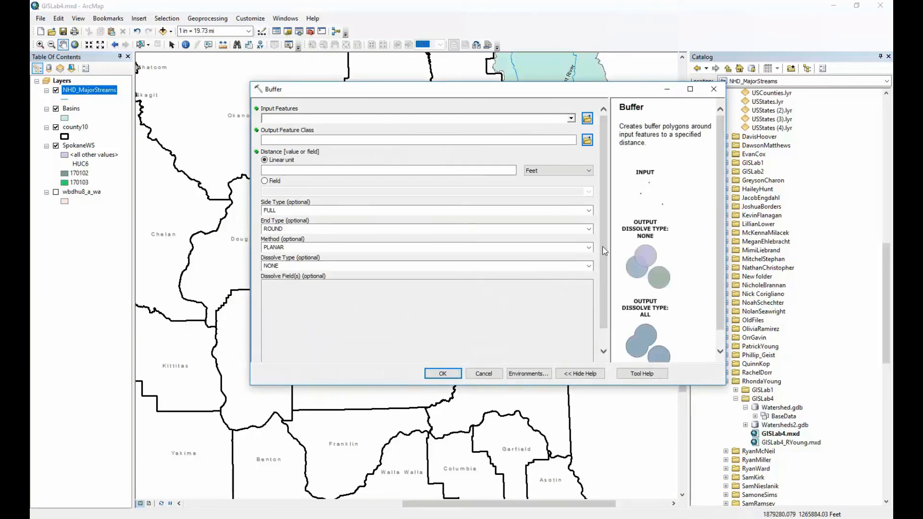
{"action": "left_click_drag", "start_coordinate": [604, 248], "coordinate": [599, 204]}
{"action": "left_click_drag", "start_coordinate": [727, 273], "coordinate": [769, 273]}
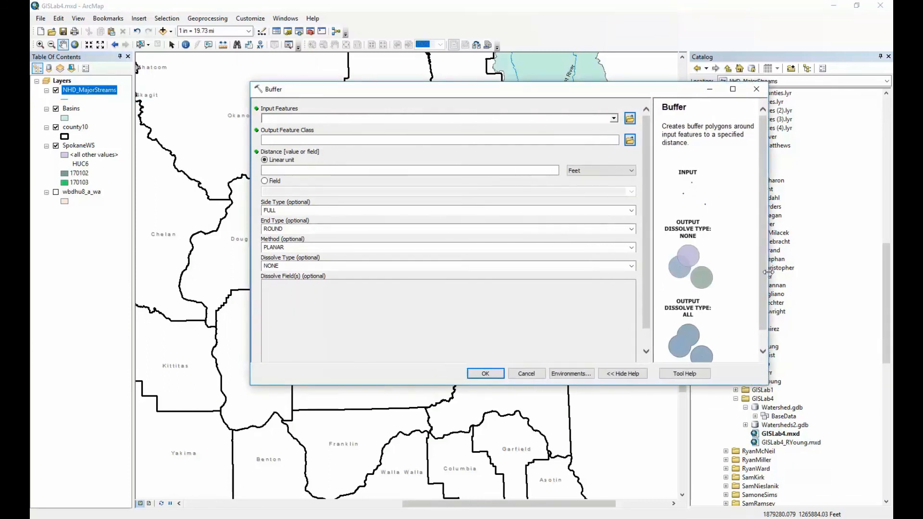
{"action": "left_click", "coordinate": [314, 119]}
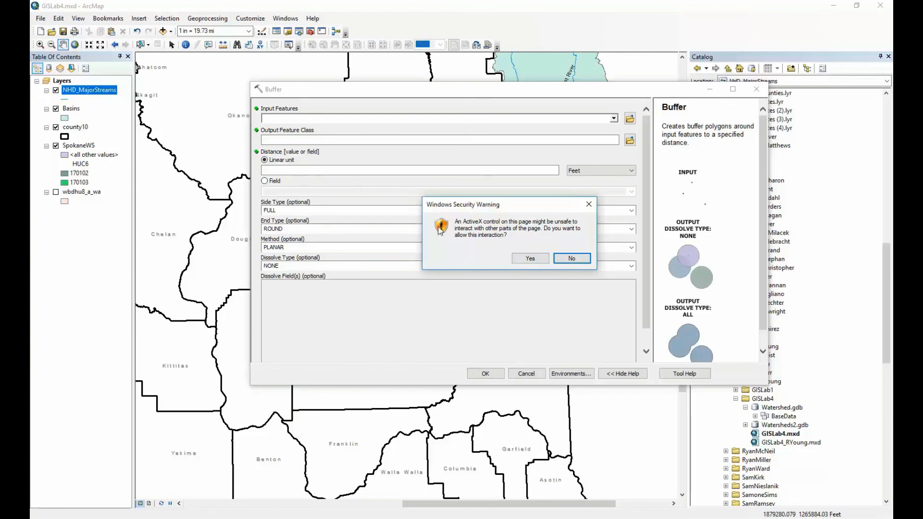
{"action": "left_click", "coordinate": [530, 258]}
{"action": "left_click", "coordinate": [614, 119]}
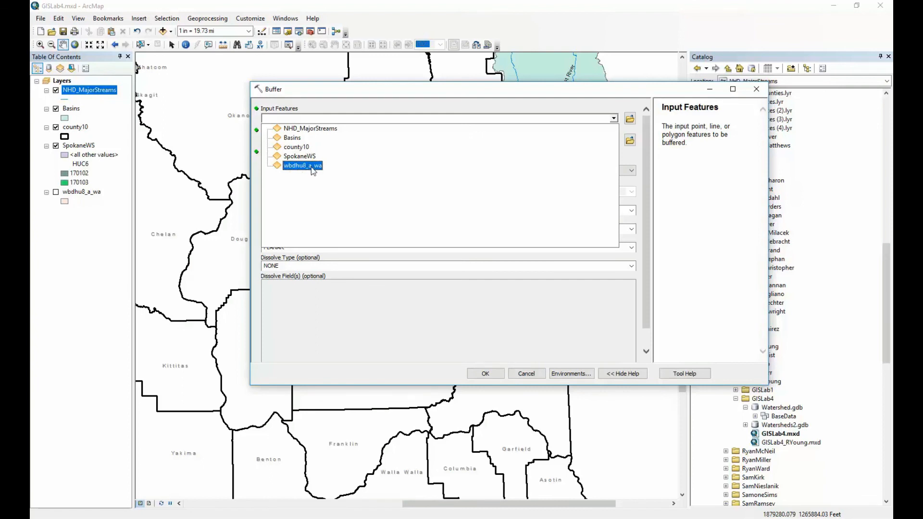
{"action": "left_click", "coordinate": [307, 129]}
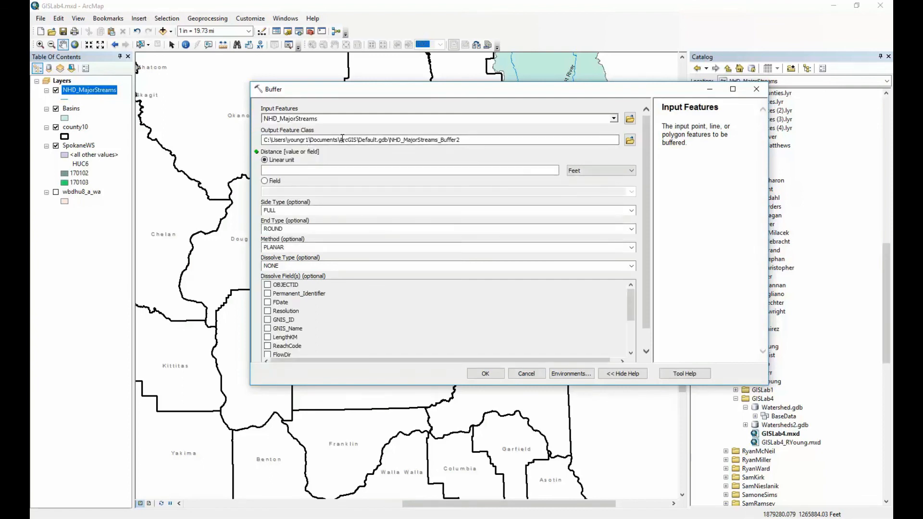
Set the buffer output to a feature class named RiverBuffer in the BaseData dataset of Watershed.gdb
{"action": "left_click", "coordinate": [379, 140]}
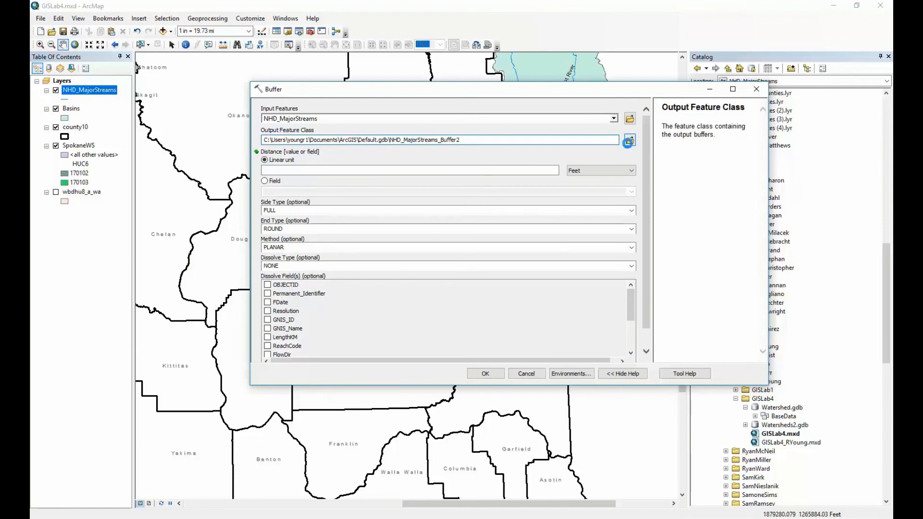
{"action": "left_click", "coordinate": [630, 140]}
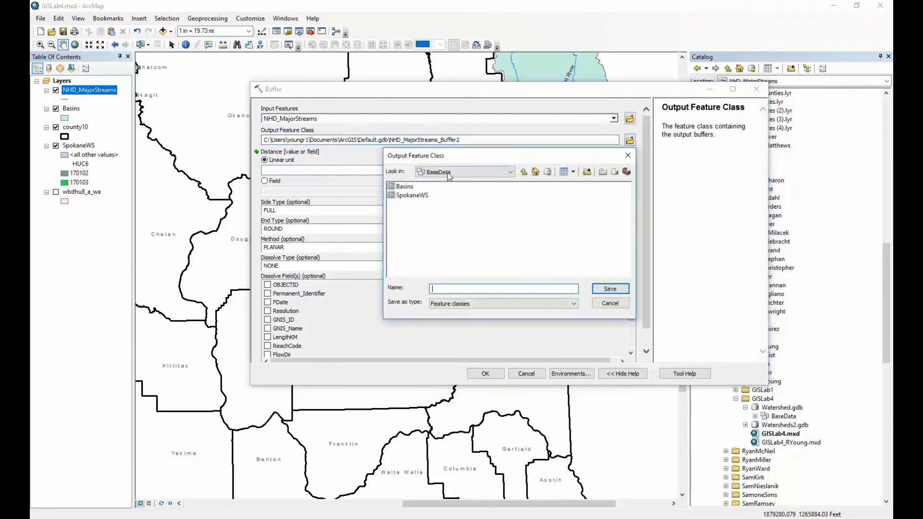
{"action": "left_click", "coordinate": [449, 173]}
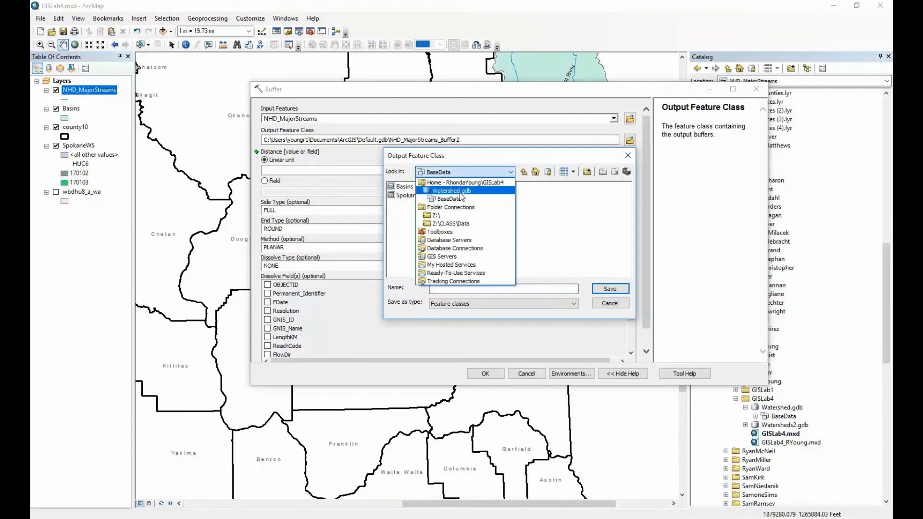
{"action": "left_click", "coordinate": [451, 287]}
{"action": "type", "text": "River"}
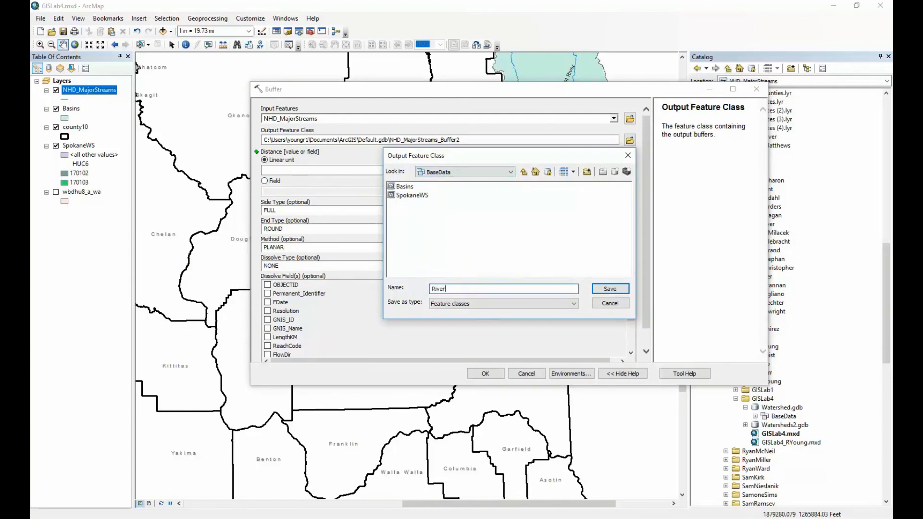
{"action": "type", "text": "Buffer"}
{"action": "left_click", "coordinate": [606, 290]}
Set the buffer's linear distance to 1 mile and read the help on the side type options
{"action": "left_click", "coordinate": [483, 169]}
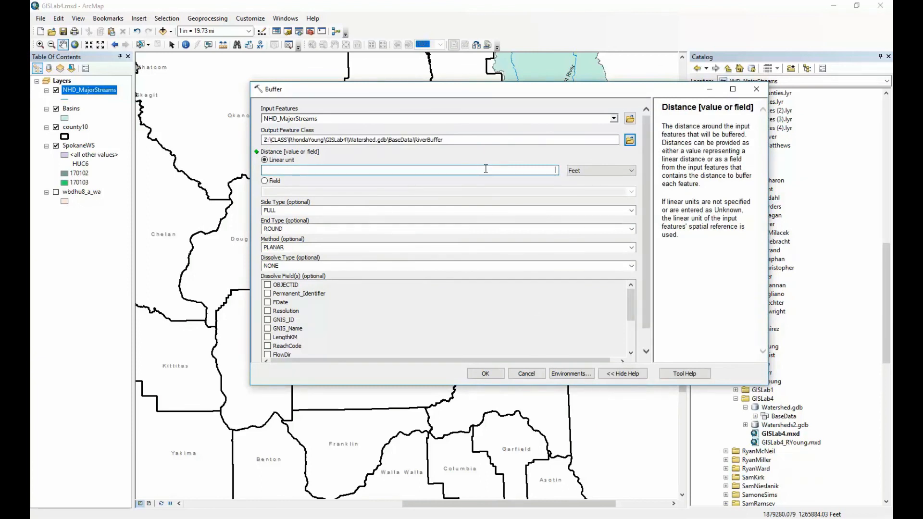
{"action": "type", "text": "1"}
{"action": "left_click", "coordinate": [599, 171]}
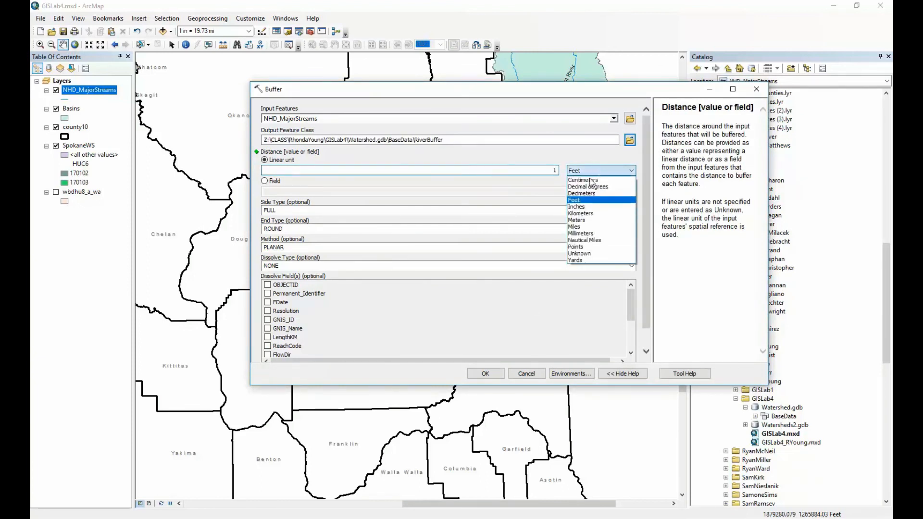
{"action": "left_click", "coordinate": [588, 227]}
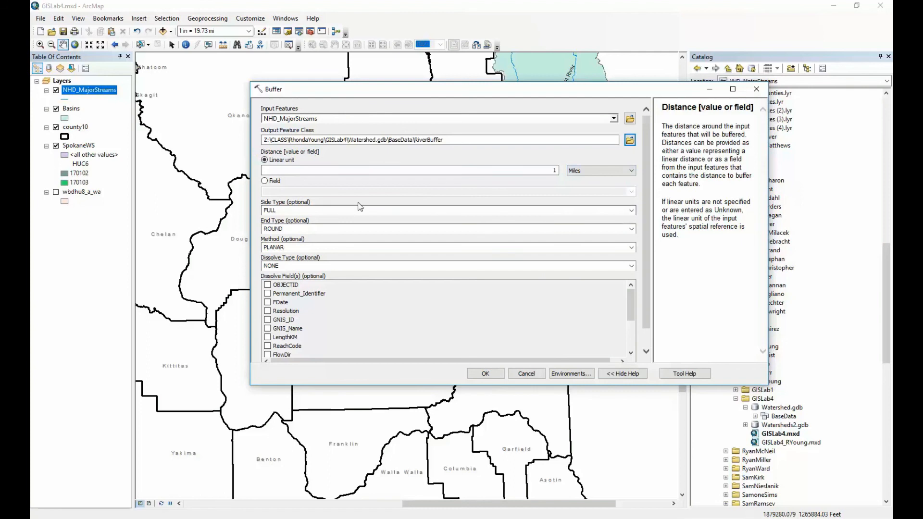
{"action": "left_click", "coordinate": [335, 210]}
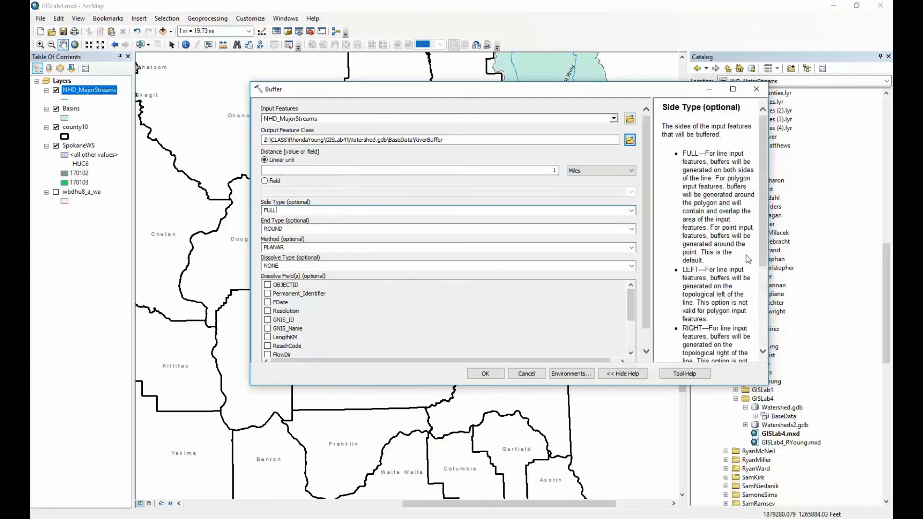
{"action": "left_click_drag", "start_coordinate": [765, 246], "coordinate": [767, 266]}
Set the buffer's dissolve type to ALL and run the tool
{"action": "left_click", "coordinate": [333, 266]}
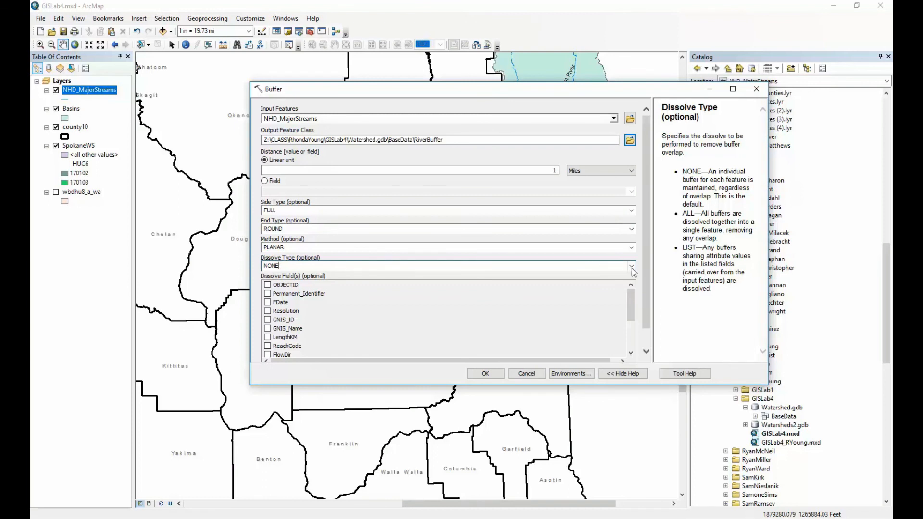
{"action": "left_click", "coordinate": [631, 267]}
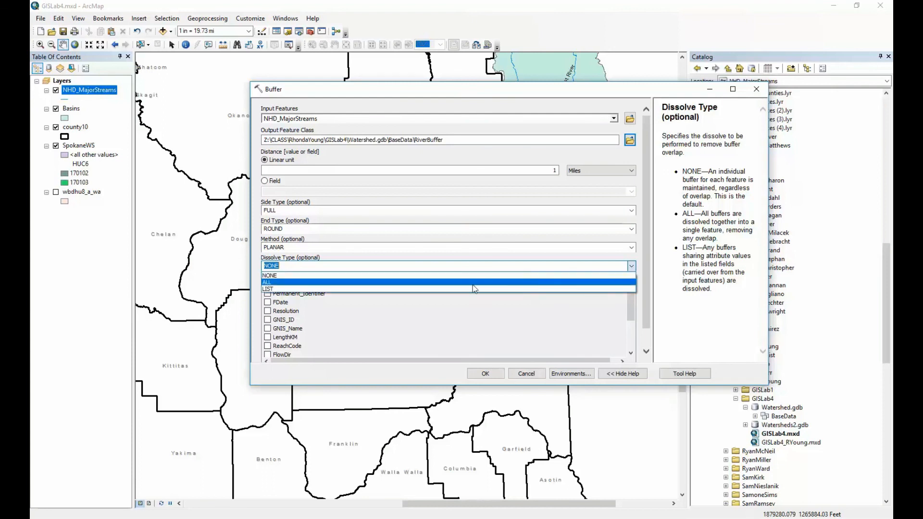
{"action": "left_click", "coordinate": [272, 282]}
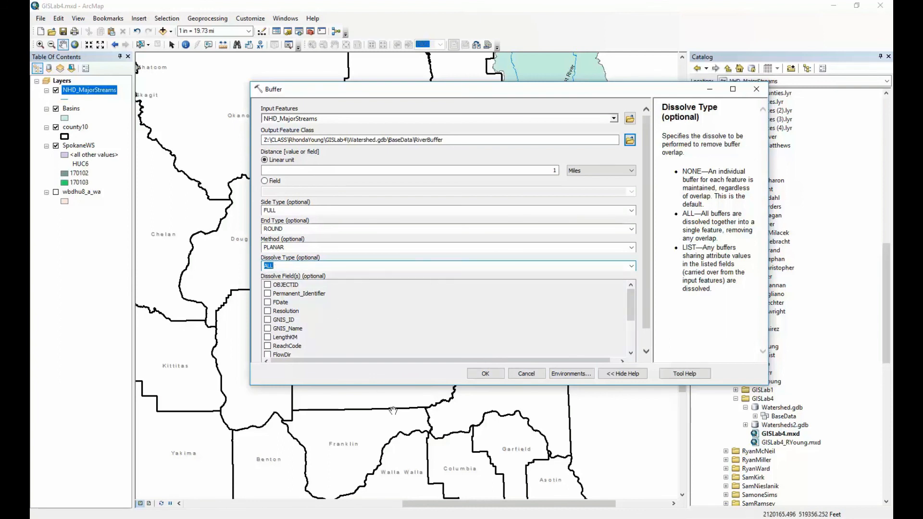
{"action": "left_click", "coordinate": [492, 376]}
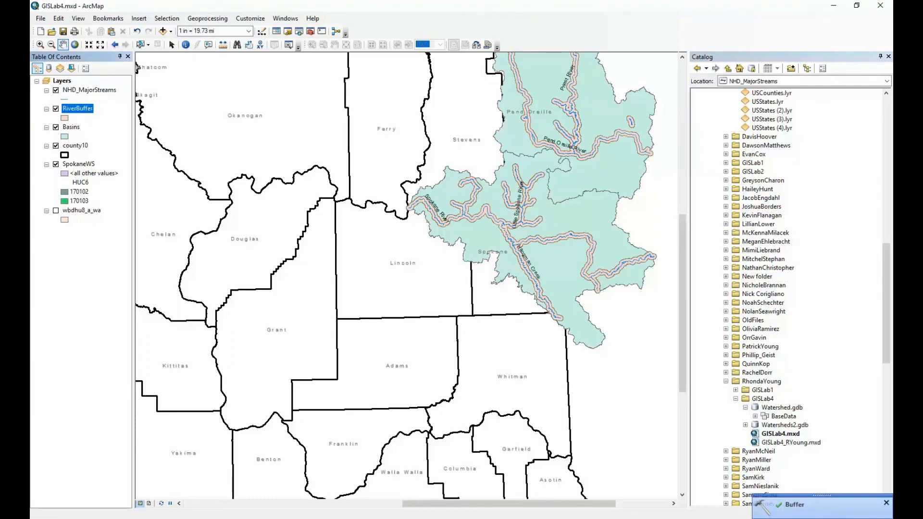
Review the attribute table of the RiverBuffer layer and close it
{"action": "right_click", "coordinate": [86, 112]}
{"action": "left_click", "coordinate": [144, 137]}
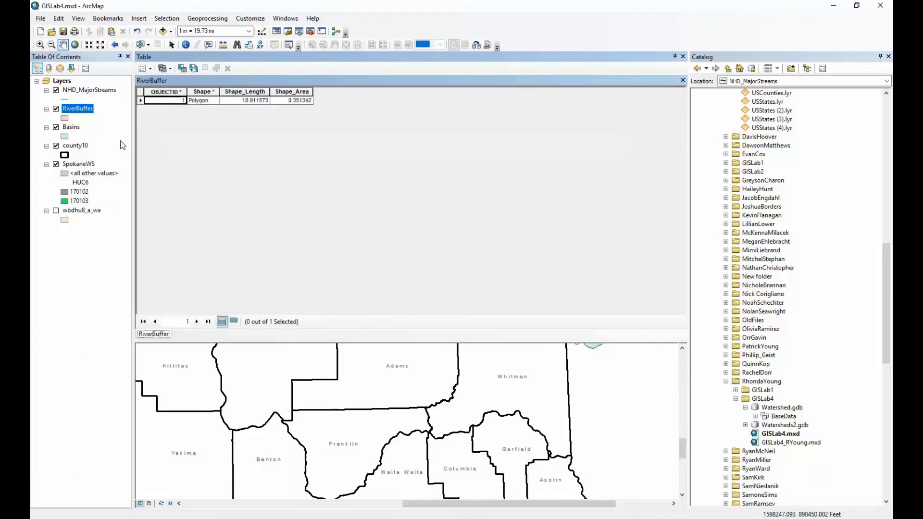
{"action": "left_click", "coordinate": [683, 80]}
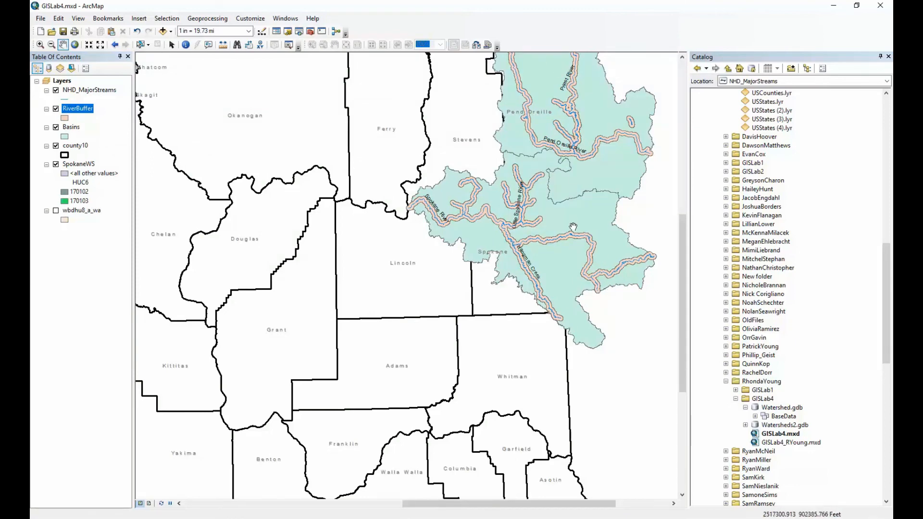
Bring the full basins into view, open the Clip tool, and allow the ActiveX interaction
{"action": "scroll", "coordinate": [573, 227], "scroll_direction": "up", "scroll_amount": 2}
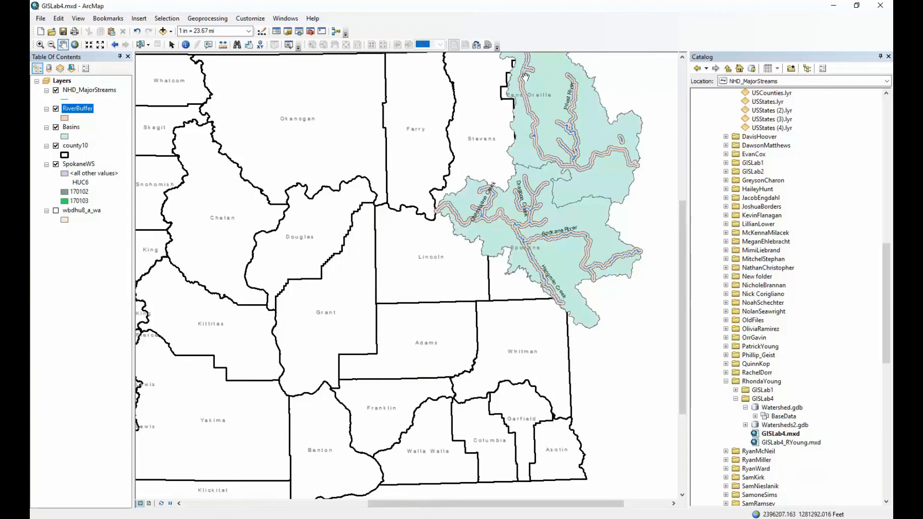
{"action": "left_click_drag", "start_coordinate": [569, 182], "coordinate": [560, 208]}
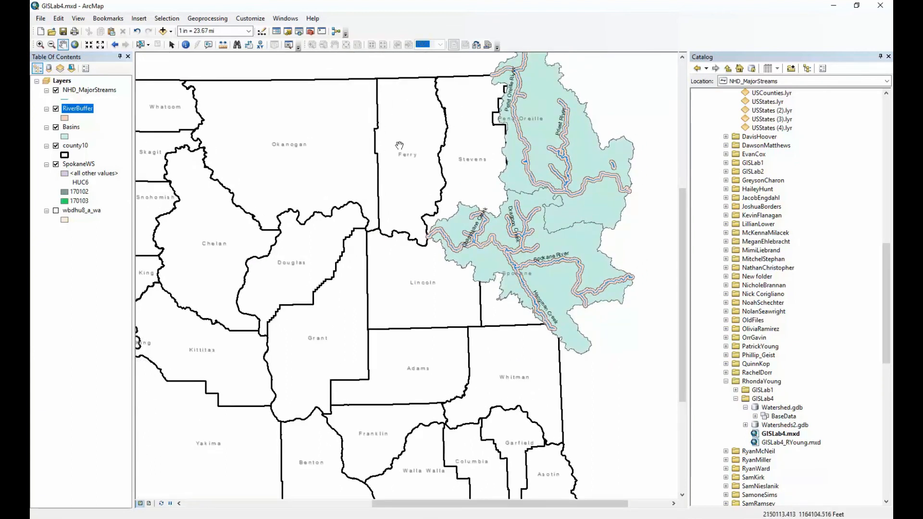
{"action": "left_click", "coordinate": [172, 45]}
{"action": "left_click_drag", "start_coordinate": [683, 361], "coordinate": [683, 337]}
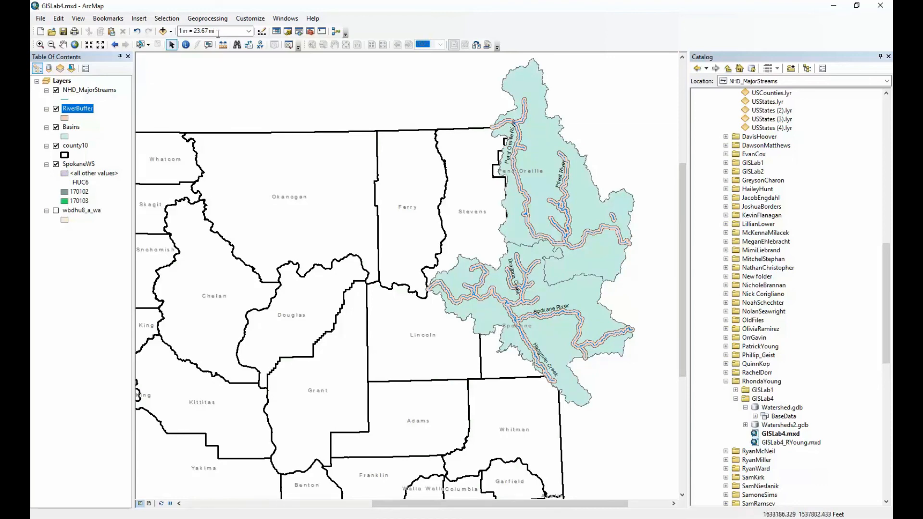
{"action": "left_click", "coordinate": [208, 18]}
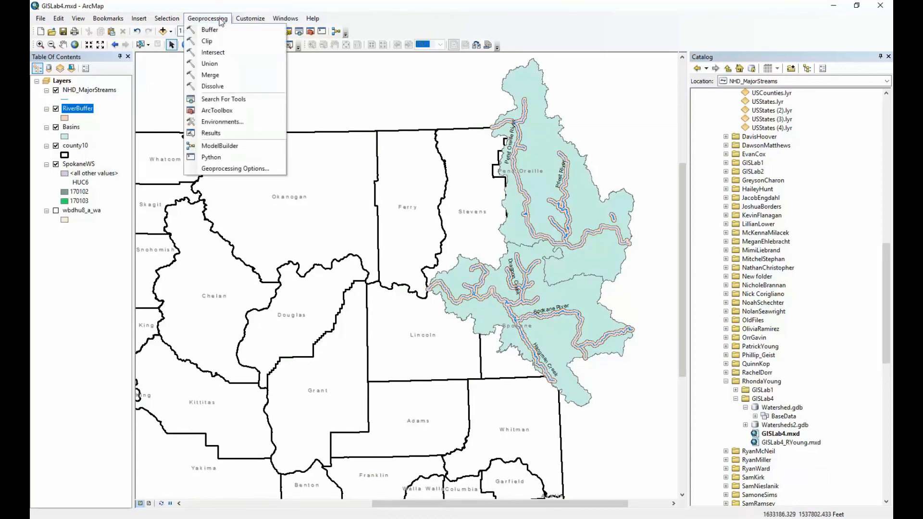
{"action": "left_click", "coordinate": [208, 41]}
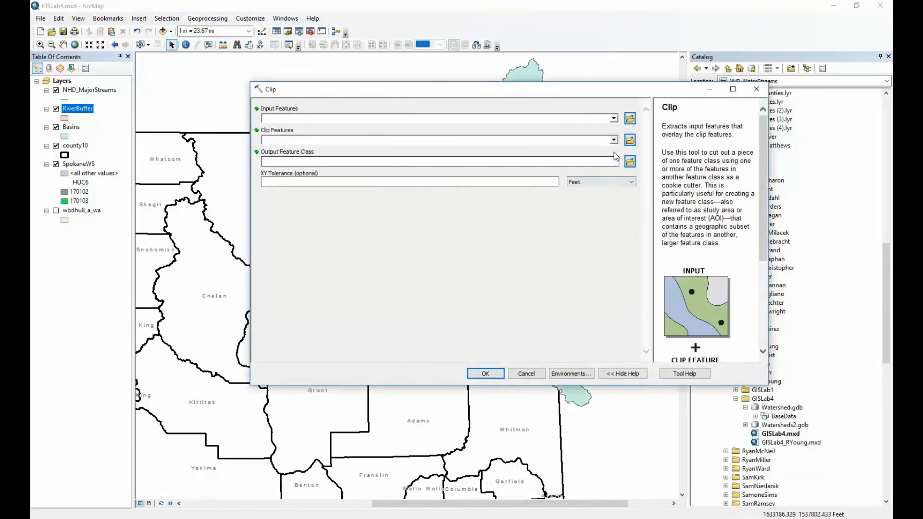
{"action": "left_click", "coordinate": [615, 121]}
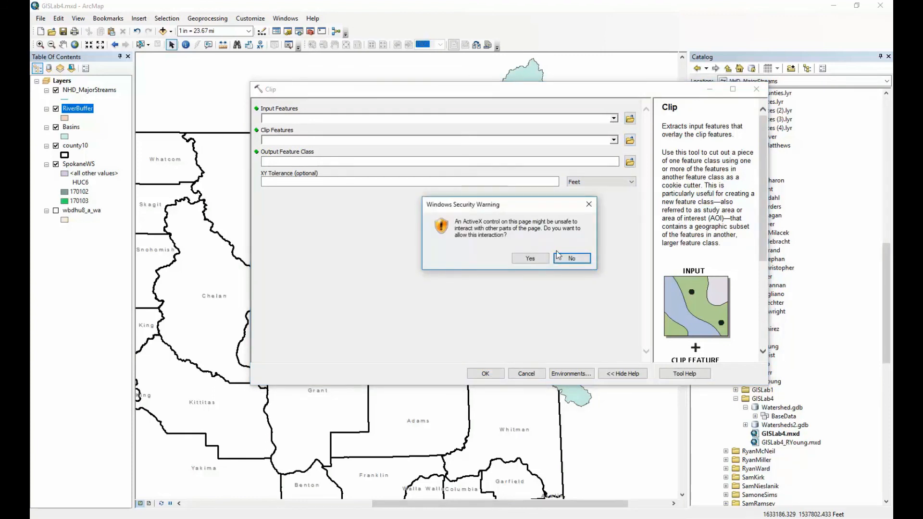
{"action": "left_click", "coordinate": [525, 258]}
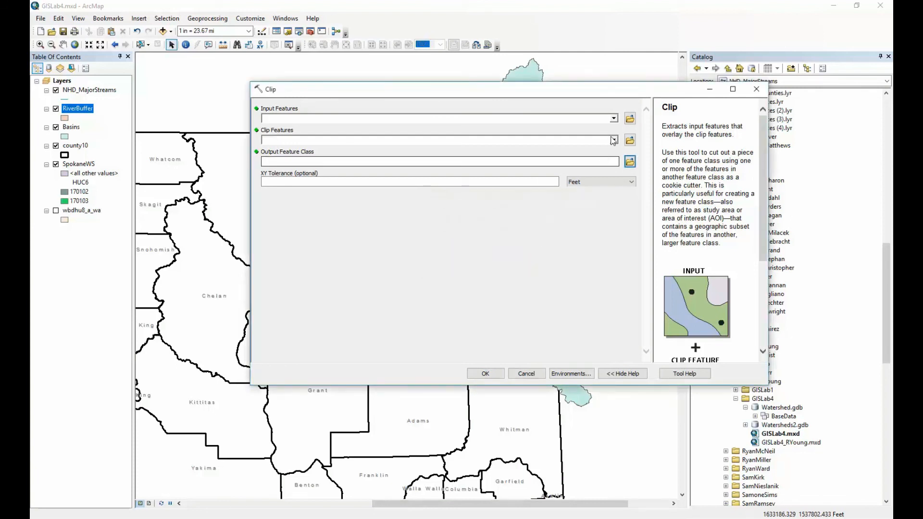
Clip RiverBuffer with county10 to the default output feature class and remove the unclipped RiverBuffer layer from the map
{"action": "left_click", "coordinate": [613, 118]}
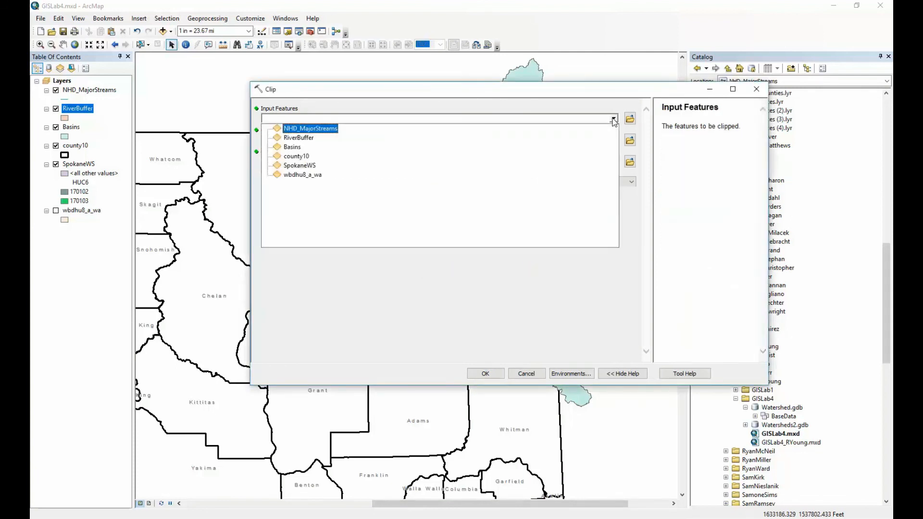
{"action": "left_click", "coordinate": [308, 138]}
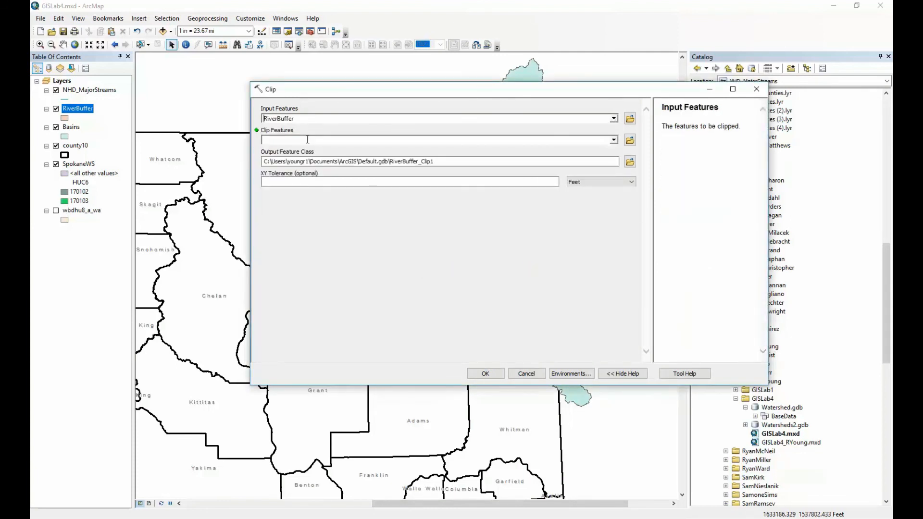
{"action": "left_click", "coordinate": [614, 139]}
{"action": "left_click", "coordinate": [296, 178]}
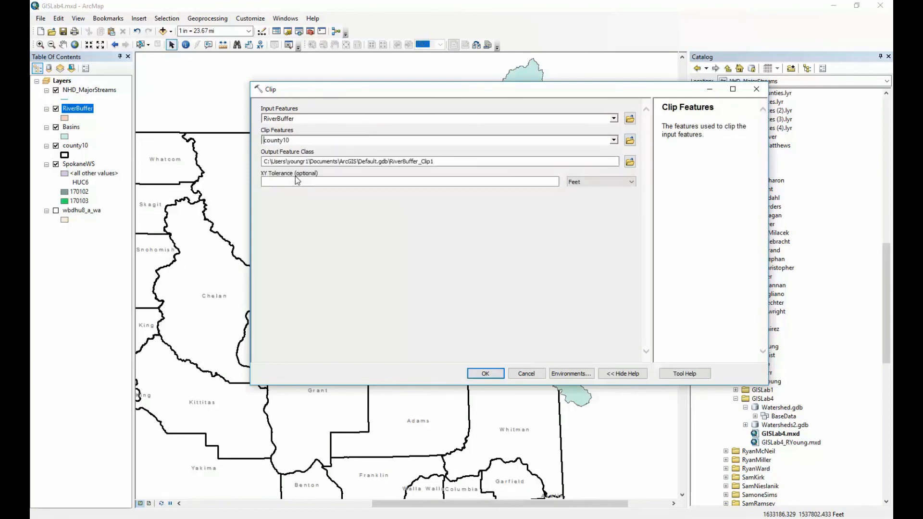
{"action": "left_click", "coordinate": [484, 374]}
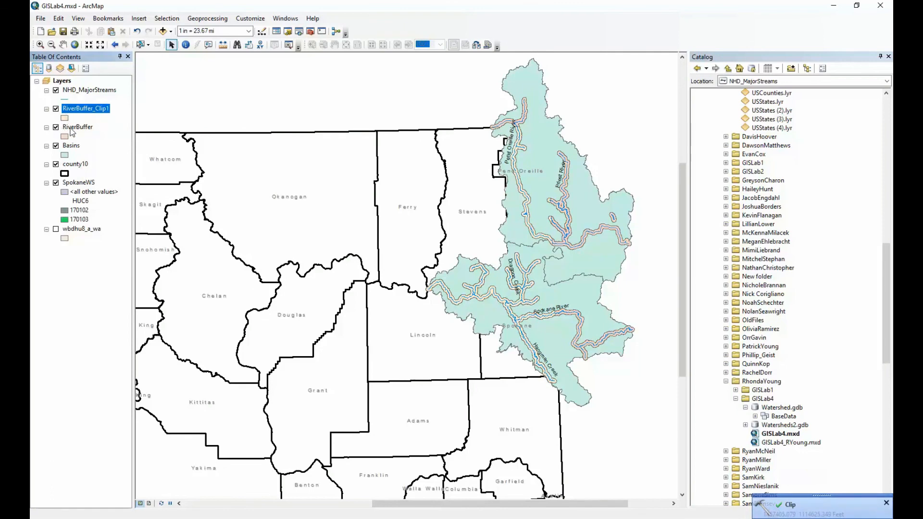
{"action": "right_click", "coordinate": [72, 127]}
{"action": "left_click", "coordinate": [91, 145]}
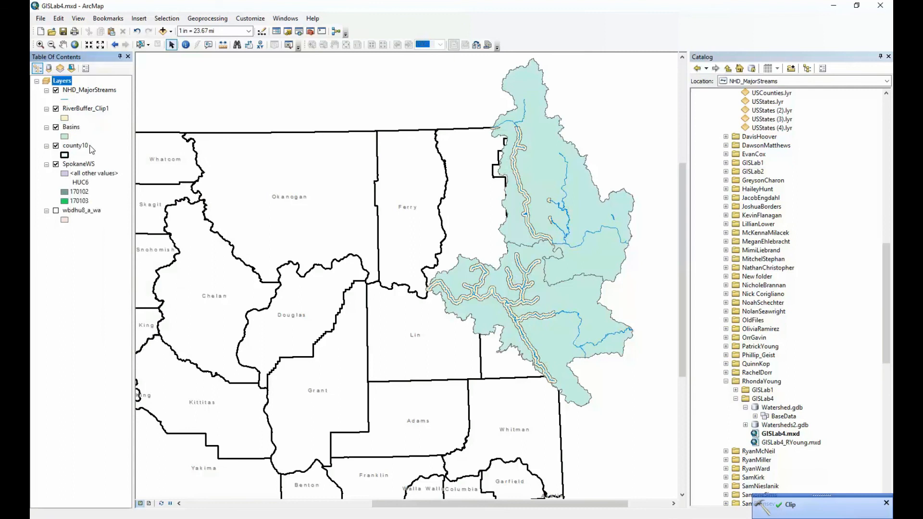
Rename the RiverBuffer_Clip1 layer as RiverBuffer1 in its layer properties
{"action": "right_click", "coordinate": [70, 107]}
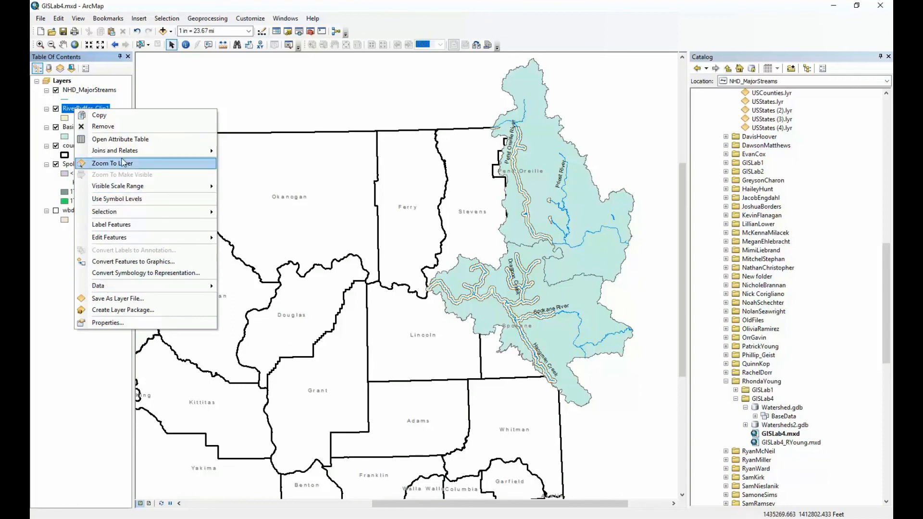
{"action": "left_click", "coordinate": [111, 323]}
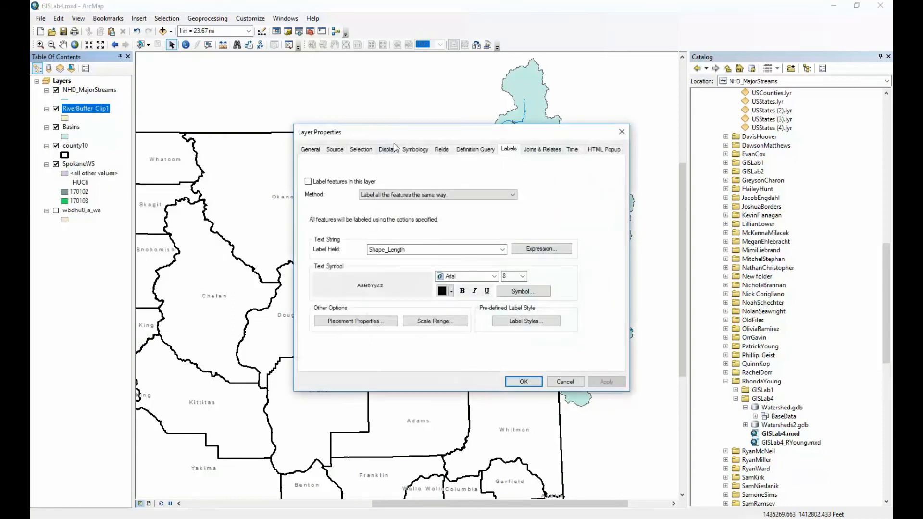
{"action": "left_click", "coordinate": [310, 149]}
{"action": "left_click", "coordinate": [409, 167]}
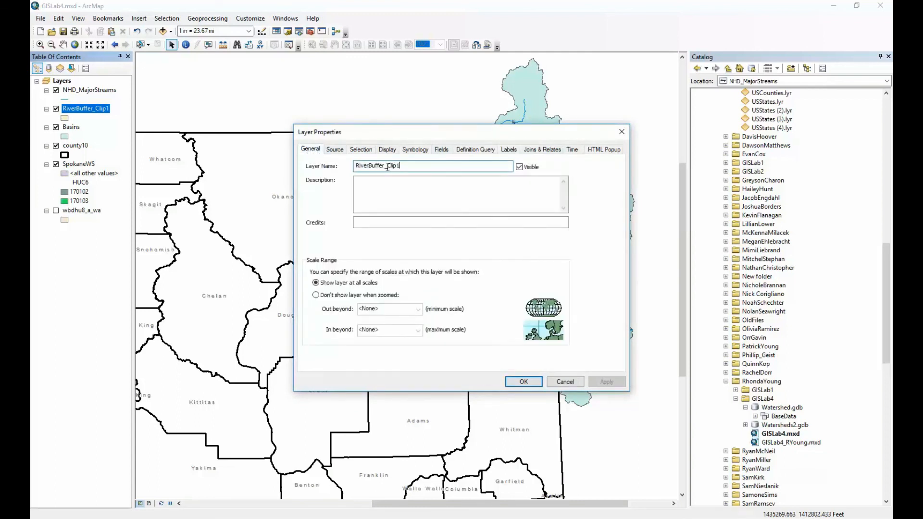
{"action": "left_click", "coordinate": [396, 167]}
{"action": "key", "text": "BackSpace"}
{"action": "key", "text": "BackSpace"}
{"action": "key", "text": "BackSpace"}
{"action": "key", "text": "BackSpace"}
{"action": "key", "text": "BackSpace"}
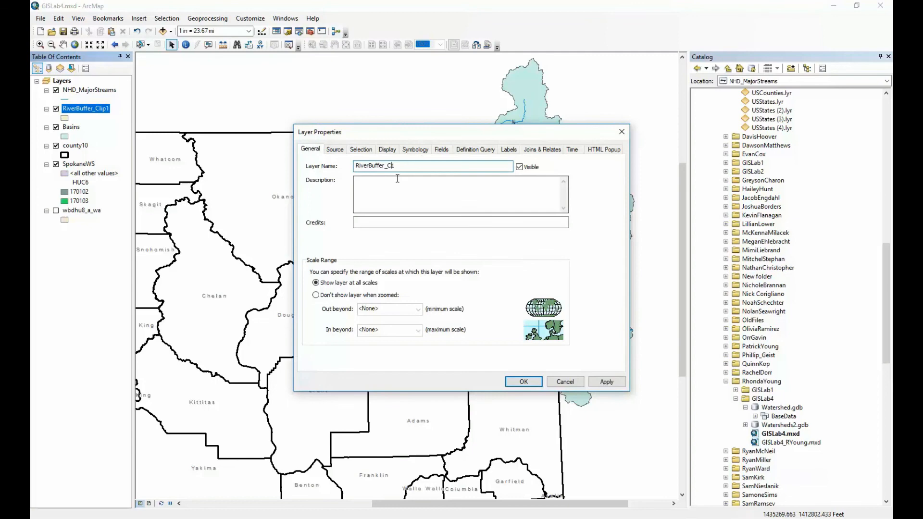
{"action": "left_click", "coordinate": [605, 382]}
{"action": "left_click", "coordinate": [533, 383]}
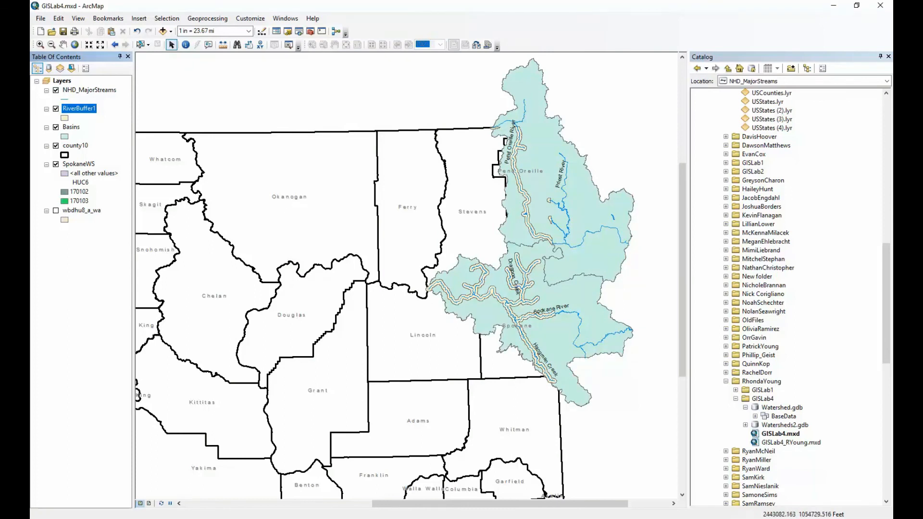
Hide the Basins layer, open the Intersect tool and view its help illustration, allowing the ActiveX interaction
{"action": "left_click", "coordinate": [56, 128]}
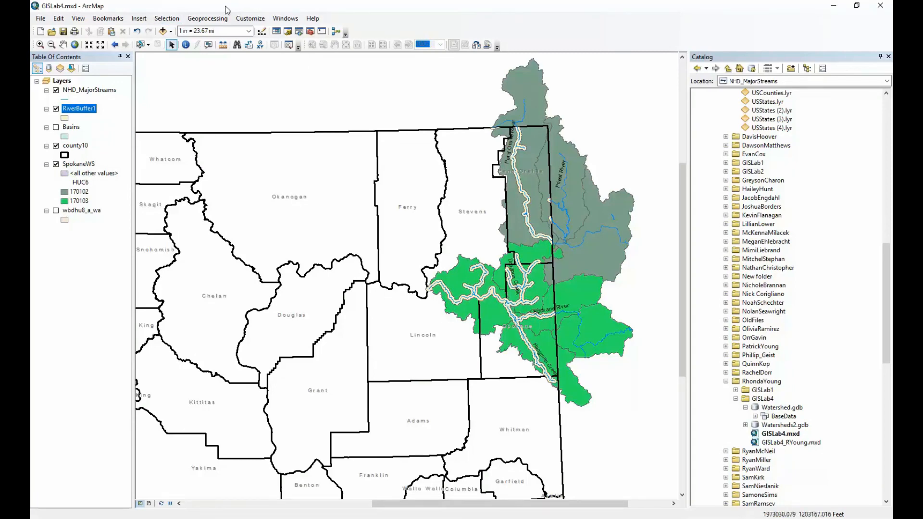
{"action": "left_click", "coordinate": [210, 19]}
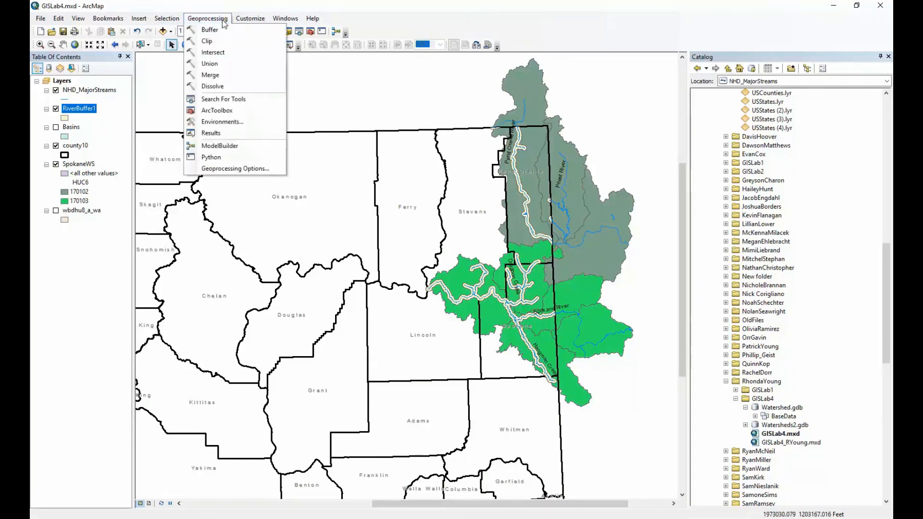
{"action": "left_click", "coordinate": [216, 54]}
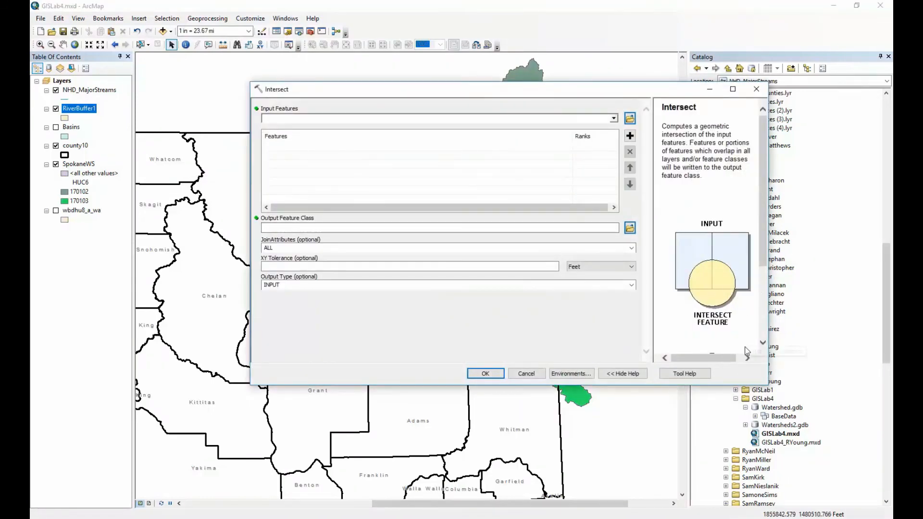
{"action": "left_click_drag", "start_coordinate": [720, 362], "coordinate": [736, 361]}
{"action": "left_click_drag", "start_coordinate": [763, 266], "coordinate": [767, 340]}
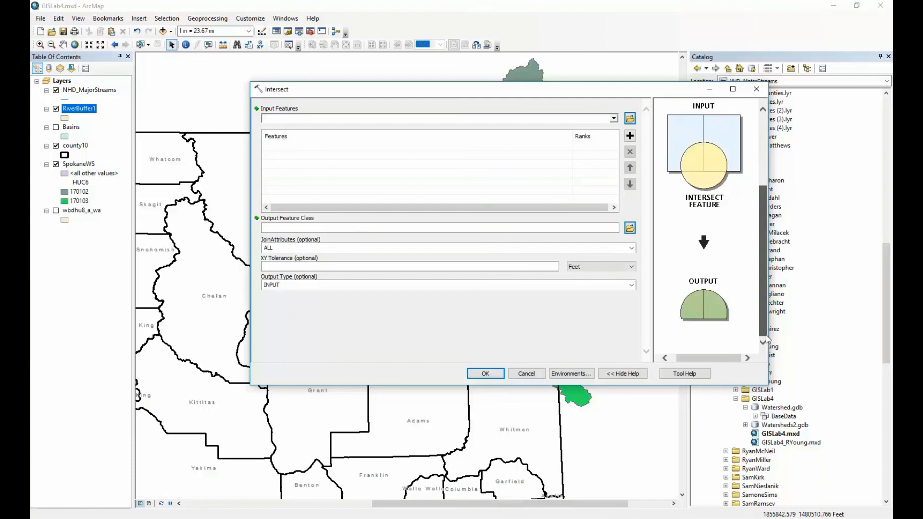
{"action": "left_click_drag", "start_coordinate": [766, 336], "coordinate": [766, 337]}
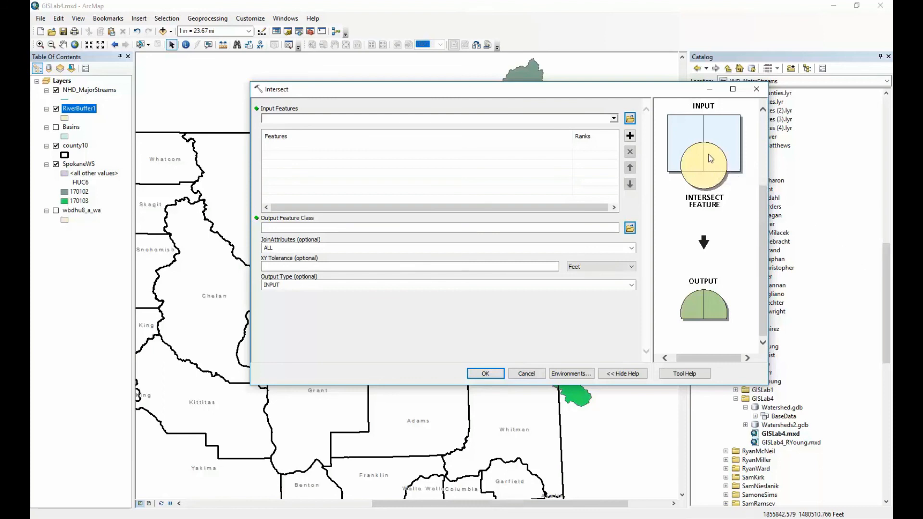
{"action": "left_click", "coordinate": [614, 120]}
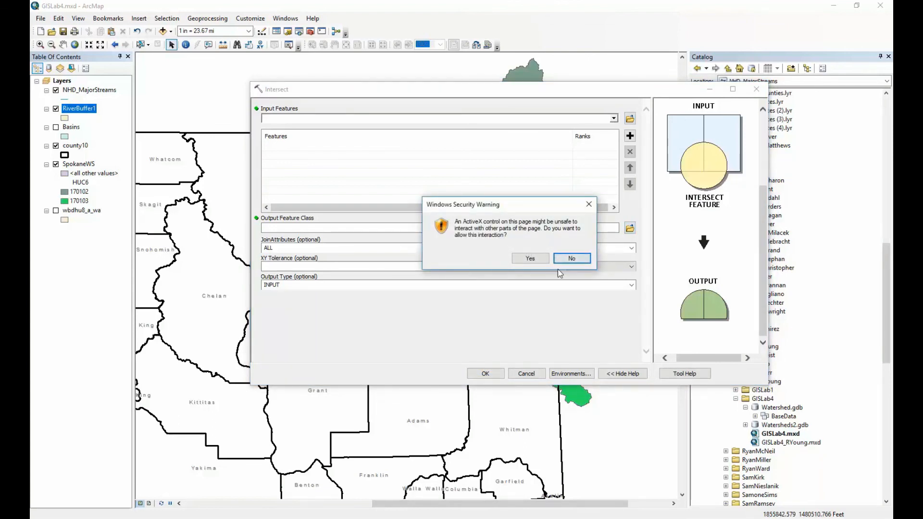
{"action": "left_click", "coordinate": [538, 259]}
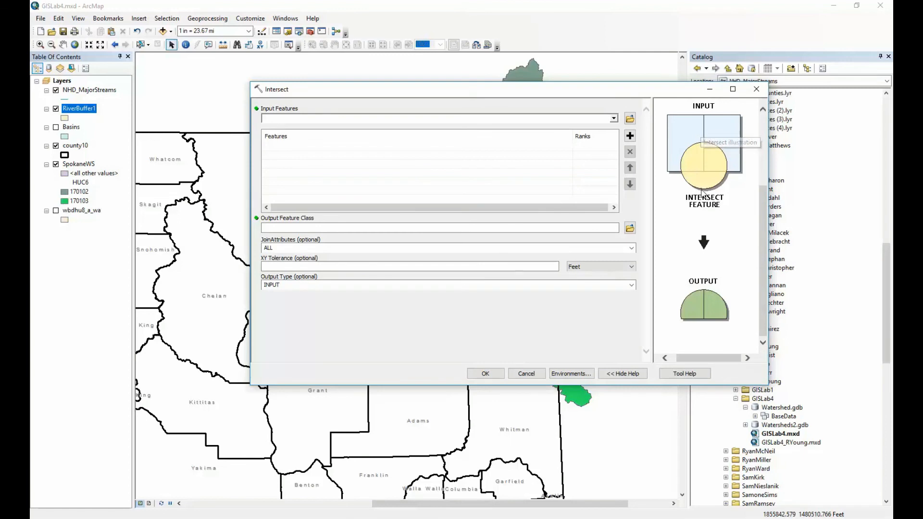
Add RiverBuffer1 and county10 as the input features of the Intersect tool
{"action": "left_click", "coordinate": [614, 118]}
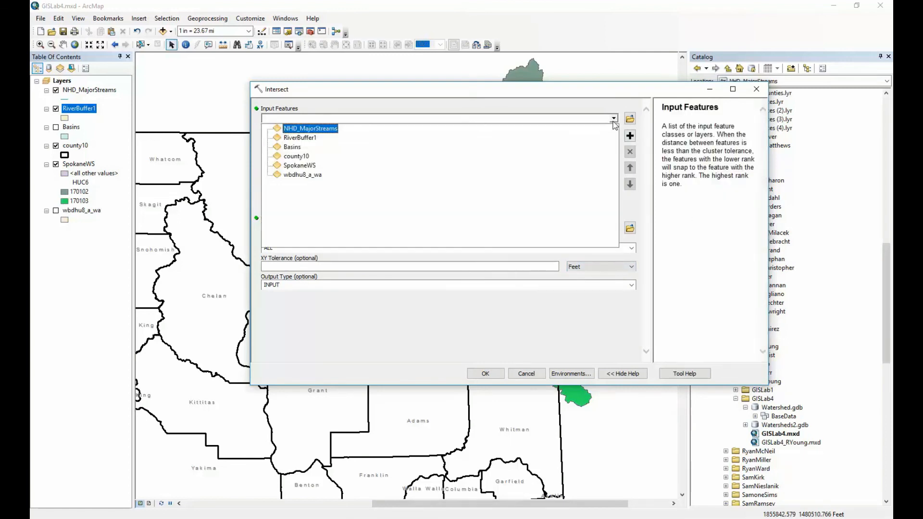
{"action": "left_click", "coordinate": [310, 139]}
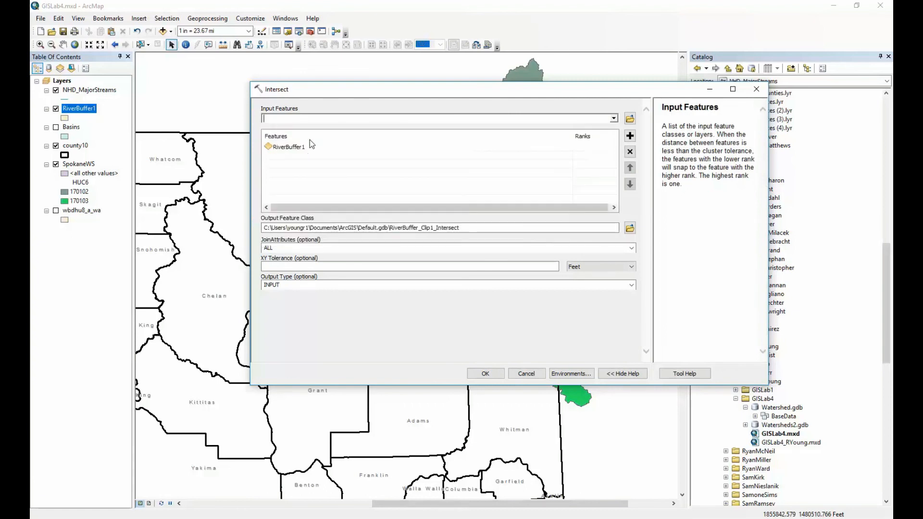
{"action": "left_click", "coordinate": [614, 118]}
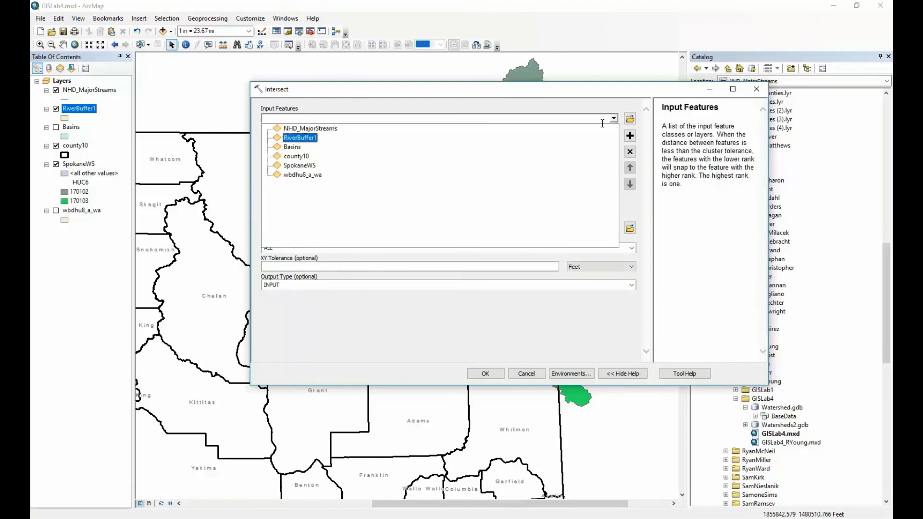
{"action": "left_click", "coordinate": [296, 157]}
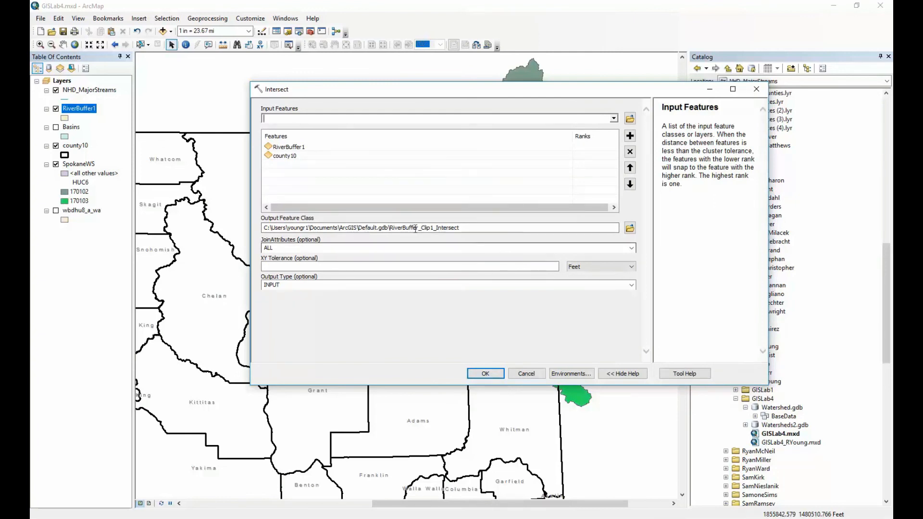
Name the Intersect output BufferCO in the BaseData feature dataset of Watershed.gdb and run the tool with output type INPUT
{"action": "left_click", "coordinate": [630, 228]}
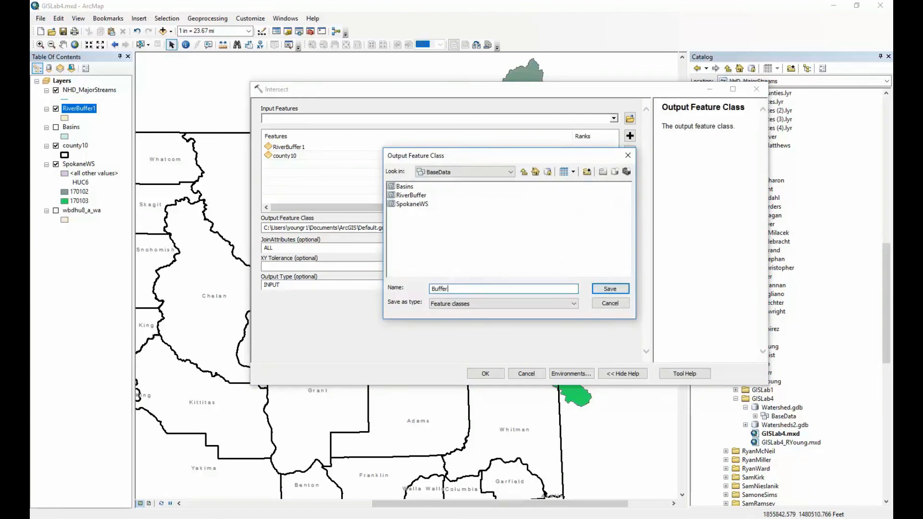
{"action": "type", "text": "BufferCo"}
{"action": "key", "text": "BackSpace"}
{"action": "type", "text": "O"}
{"action": "left_click", "coordinate": [609, 289]}
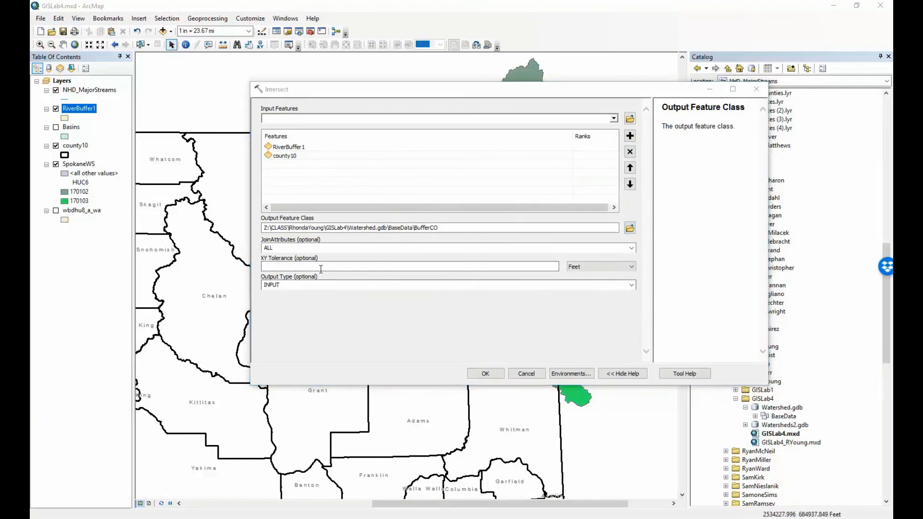
{"action": "left_click", "coordinate": [304, 287]}
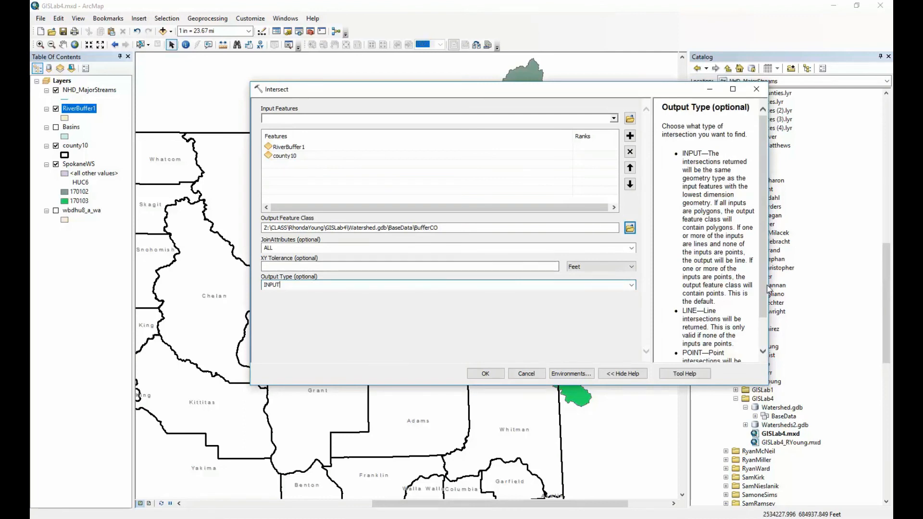
{"action": "scroll", "coordinate": [765, 293], "scroll_direction": "down", "scroll_amount": 2}
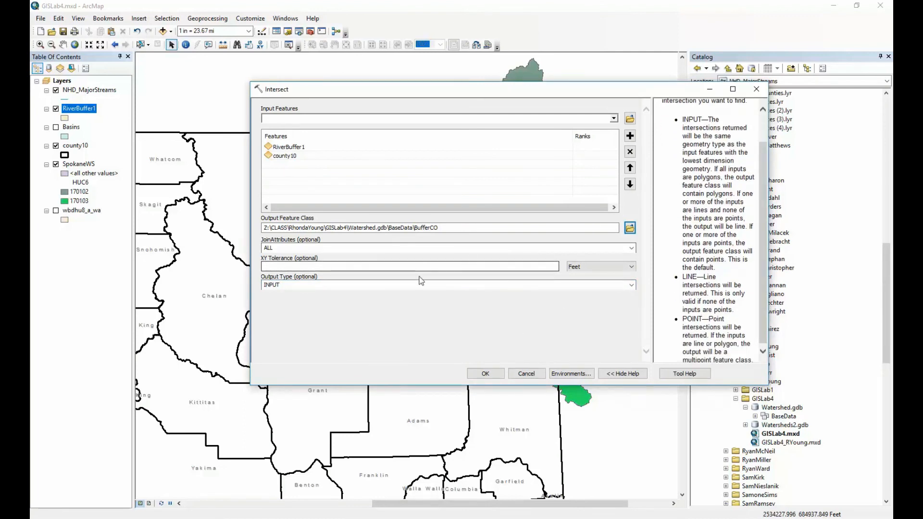
{"action": "left_click", "coordinate": [485, 374]}
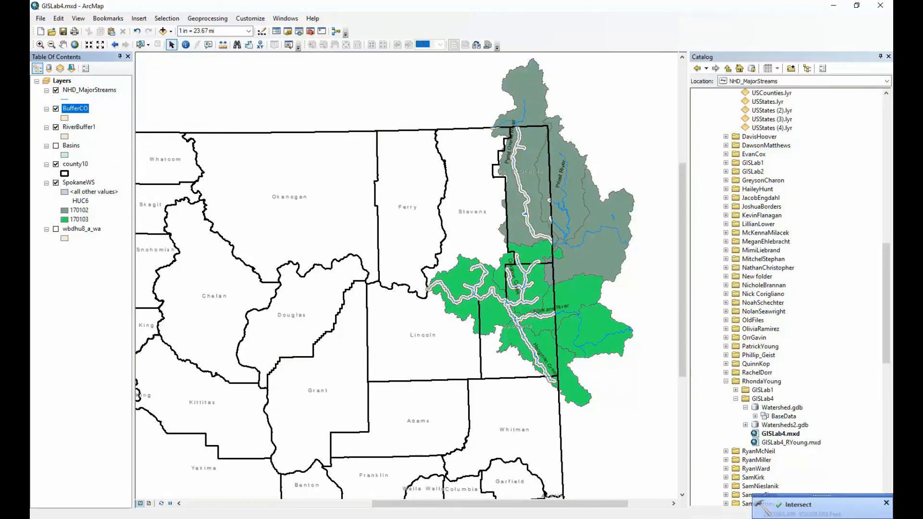
Review and close the RiverBuffer1 attribute table, then examine the fields of the BufferCO attribute table
{"action": "right_click", "coordinate": [74, 126]}
{"action": "left_click", "coordinate": [106, 155]}
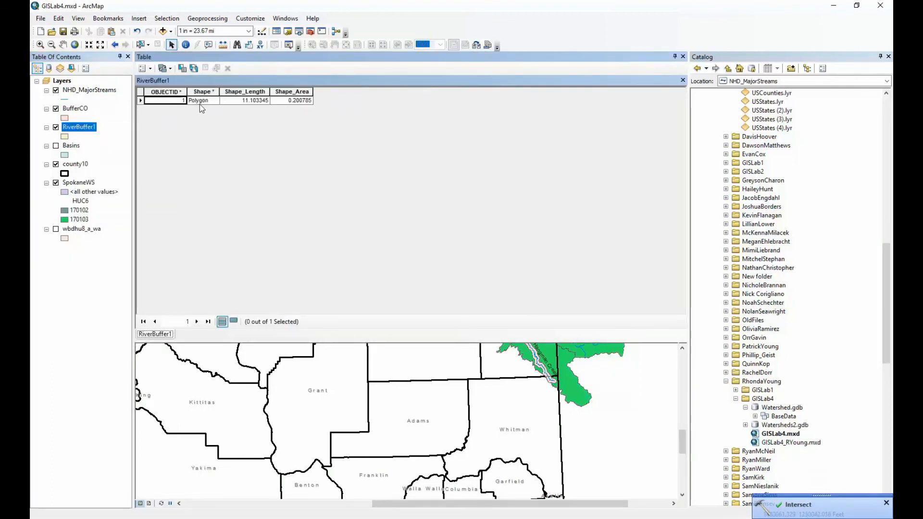
{"action": "left_click", "coordinate": [683, 81]}
{"action": "right_click", "coordinate": [85, 107]}
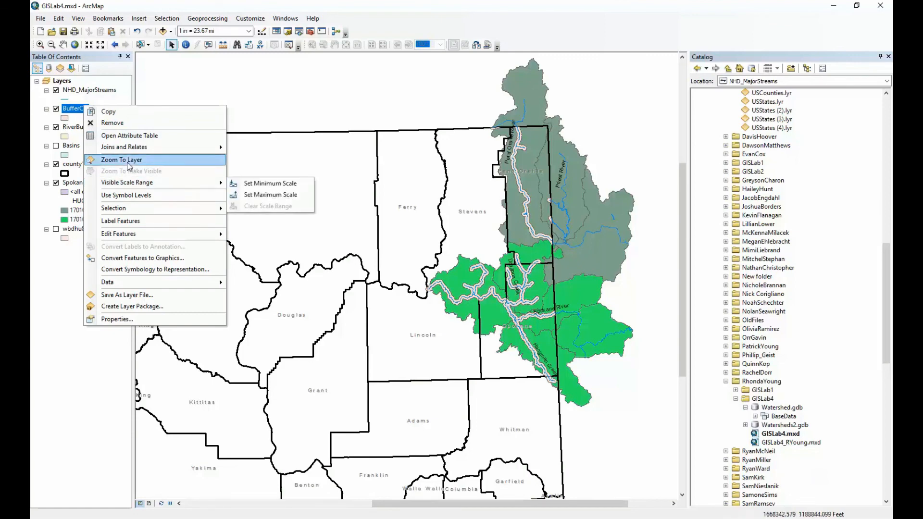
{"action": "left_click", "coordinate": [129, 135]}
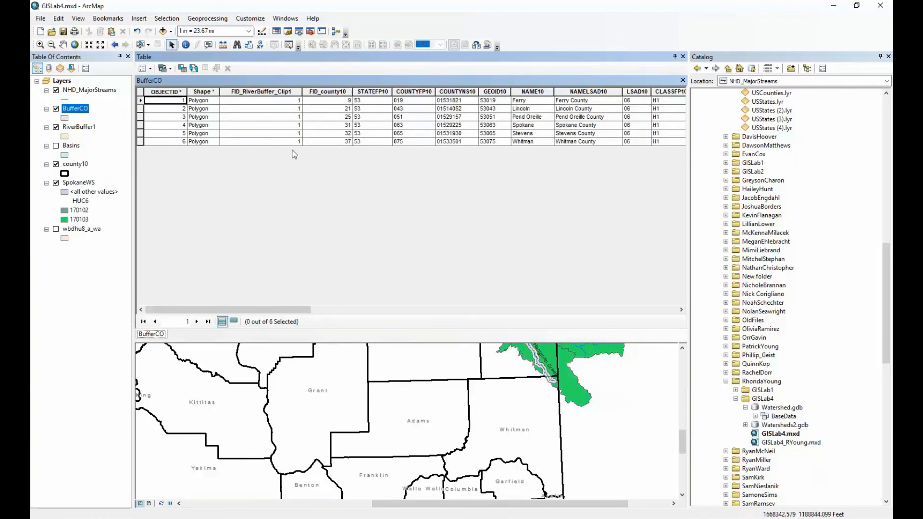
{"action": "left_click_drag", "start_coordinate": [298, 310], "coordinate": [681, 351]}
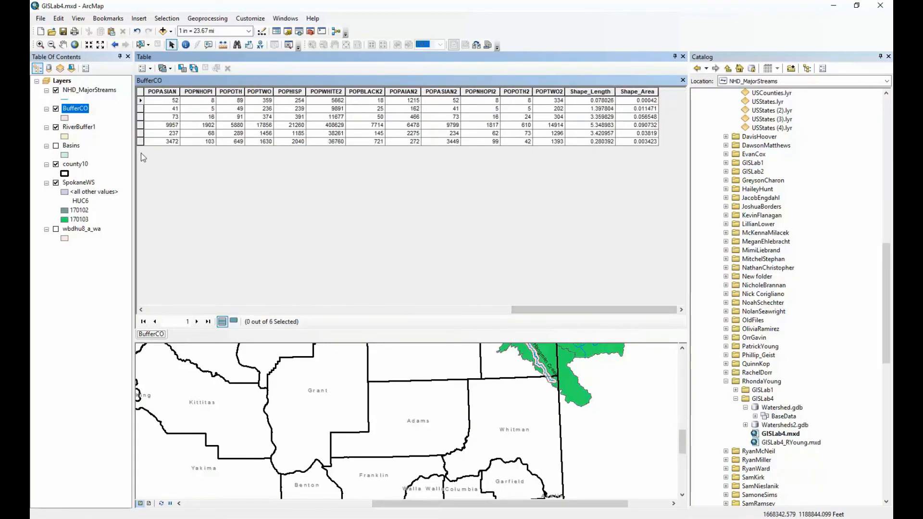
{"action": "left_click_drag", "start_coordinate": [521, 311], "coordinate": [199, 299]}
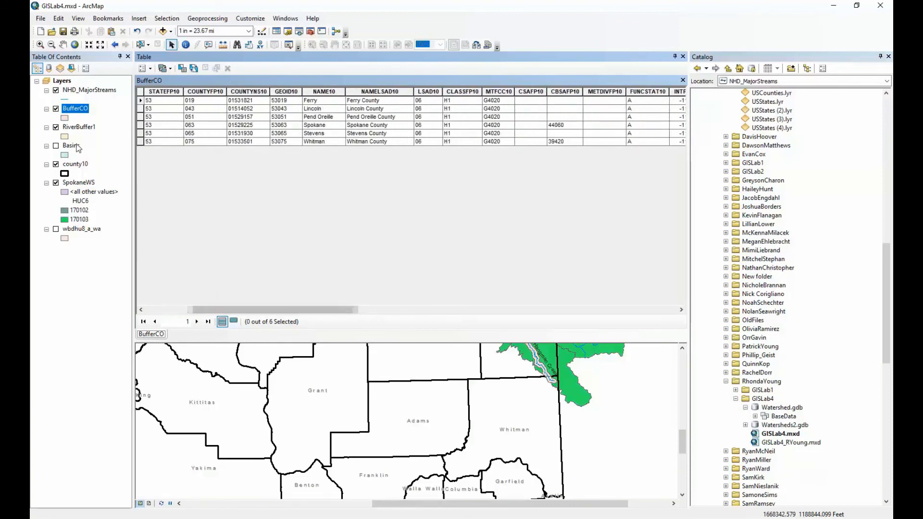
Compare the RiverBuffer1 attribute table with the county records in the BufferCO table and close both tables
{"action": "left_click", "coordinate": [80, 126]}
{"action": "right_click", "coordinate": [85, 127]}
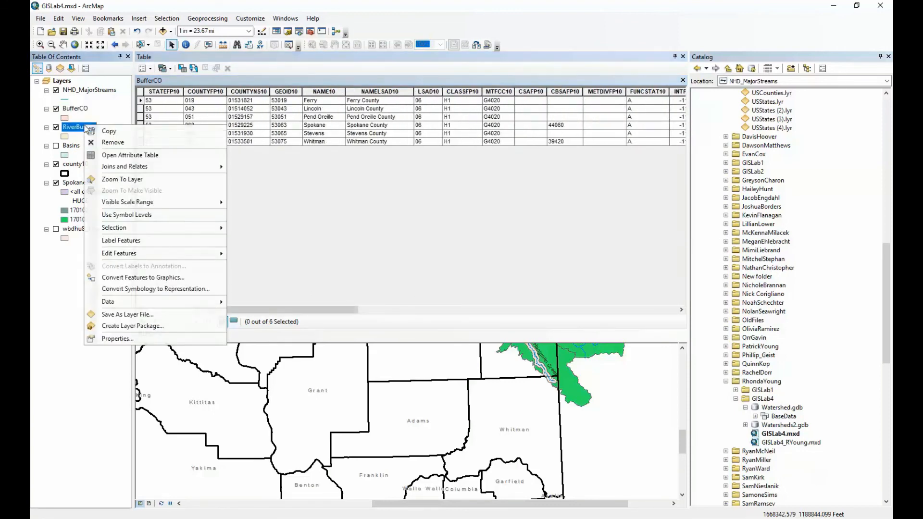
{"action": "left_click", "coordinate": [122, 155]}
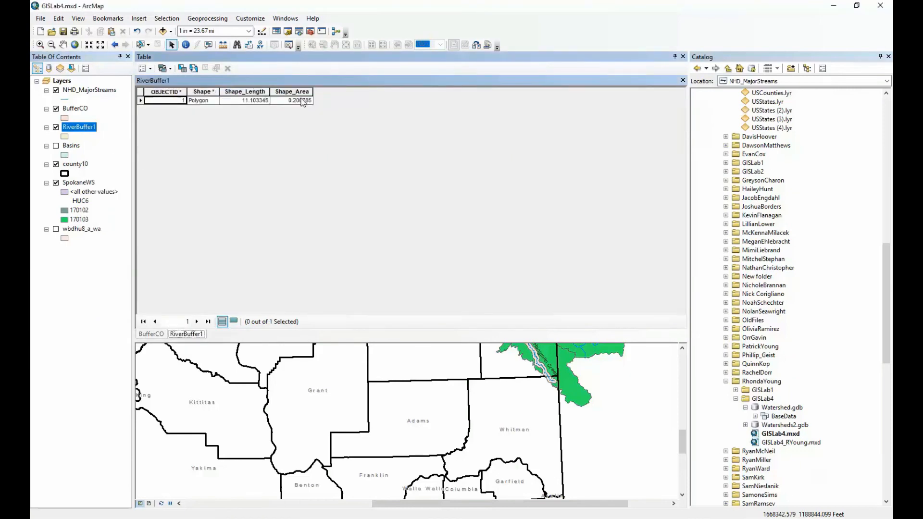
{"action": "left_click", "coordinate": [683, 80]}
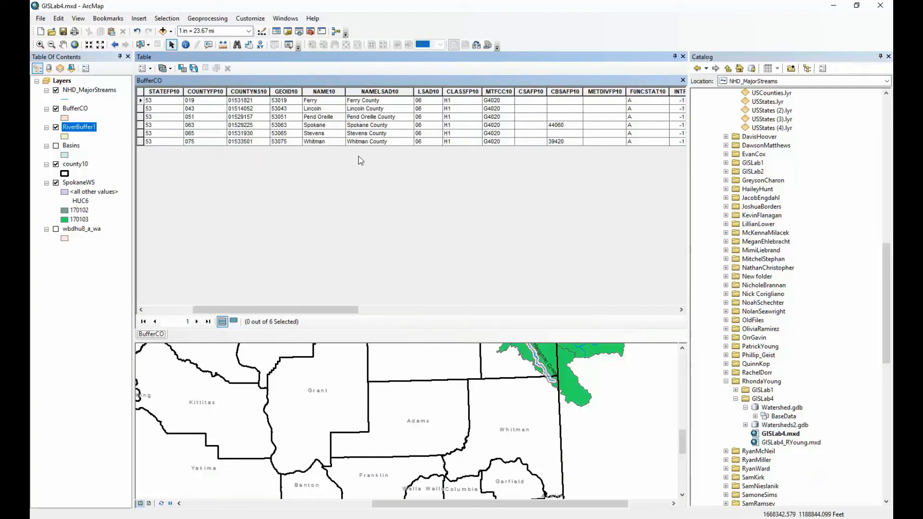
{"action": "left_click_drag", "start_coordinate": [323, 310], "coordinate": [262, 300]}
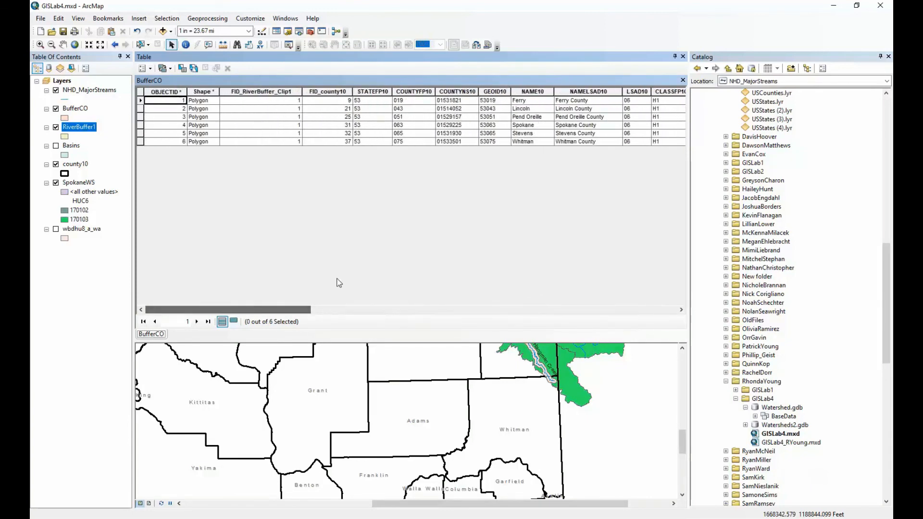
{"action": "left_click", "coordinate": [682, 80]}
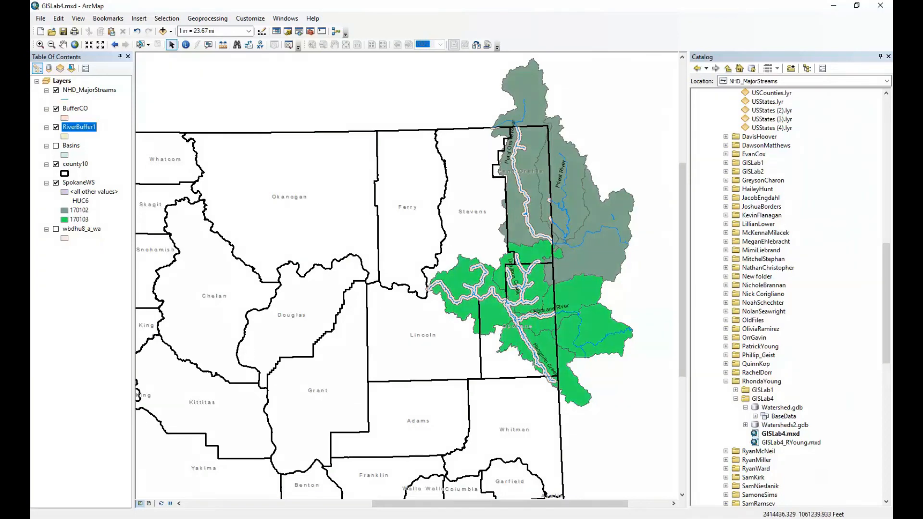
Open the Measure tool, set it to measure a feature, and choose acres as the area unit
{"action": "scroll", "coordinate": [384, 266], "scroll_direction": "up", "scroll_amount": 3}
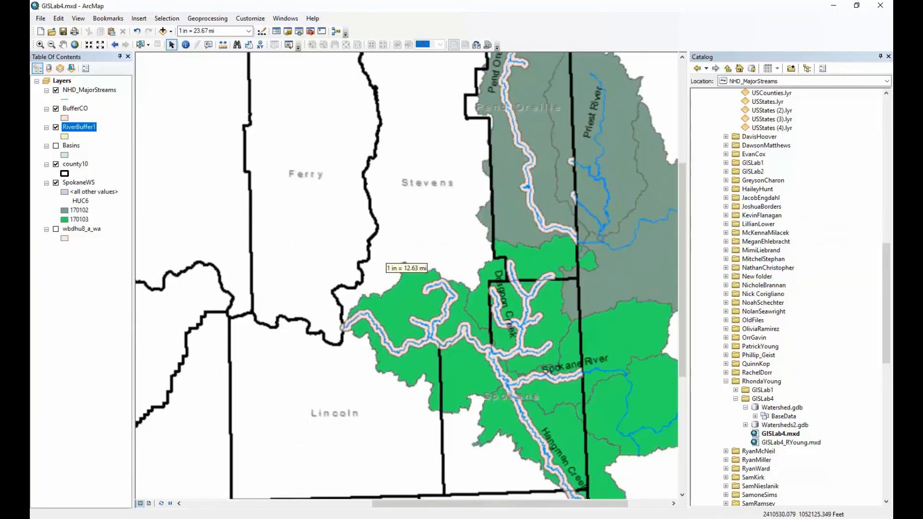
{"action": "scroll", "coordinate": [384, 267], "scroll_direction": "down", "scroll_amount": 1}
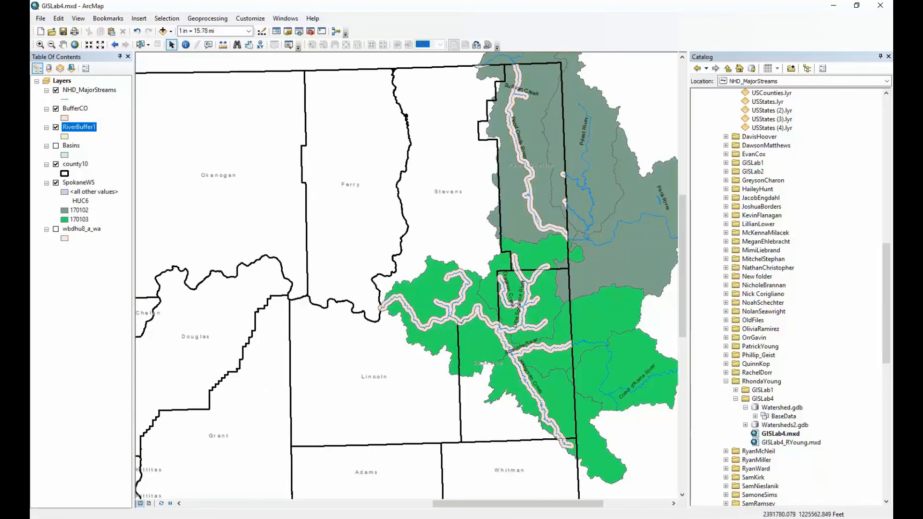
{"action": "left_click", "coordinate": [222, 47]}
{"action": "left_click_drag", "start_coordinate": [194, 175], "coordinate": [330, 115]}
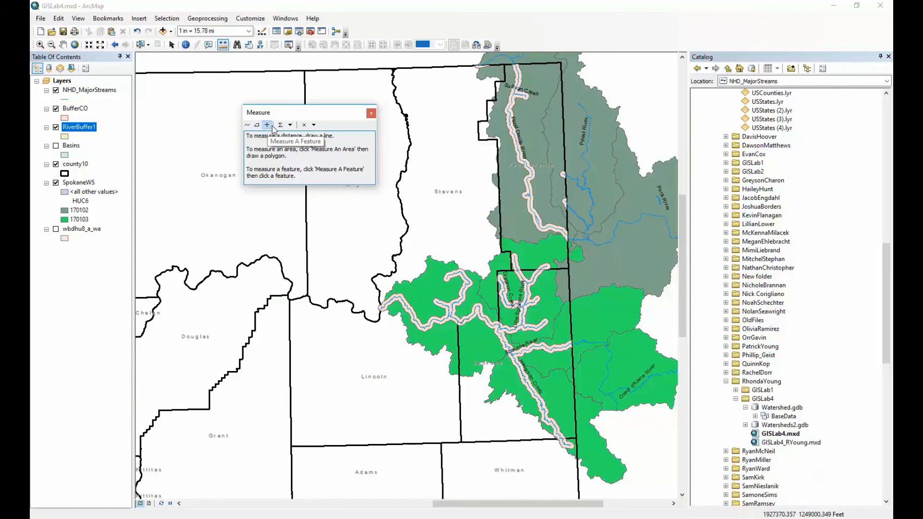
{"action": "left_click", "coordinate": [290, 126]}
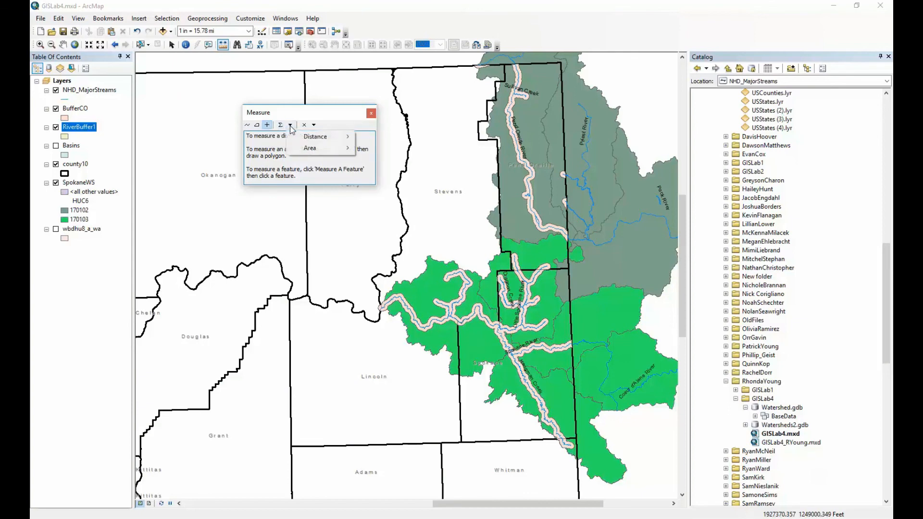
{"action": "mouse_move", "coordinate": [318, 152]}
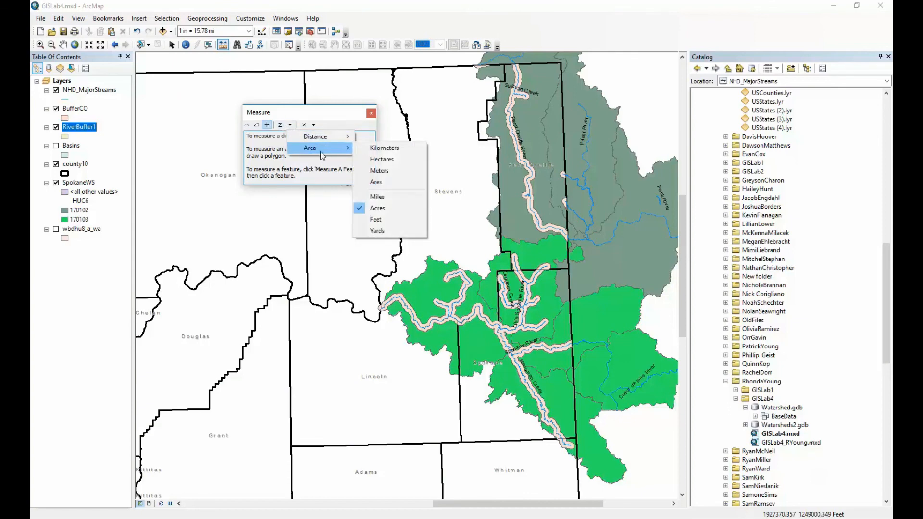
{"action": "left_click", "coordinate": [380, 210]}
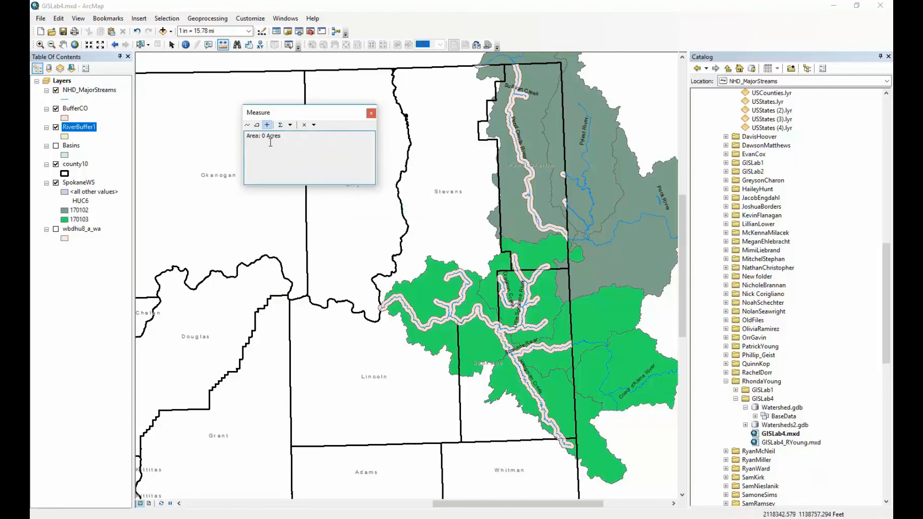
Try to measure the buffer polygon along the Pend Oreille River as a feature
{"action": "left_click", "coordinate": [529, 200]}
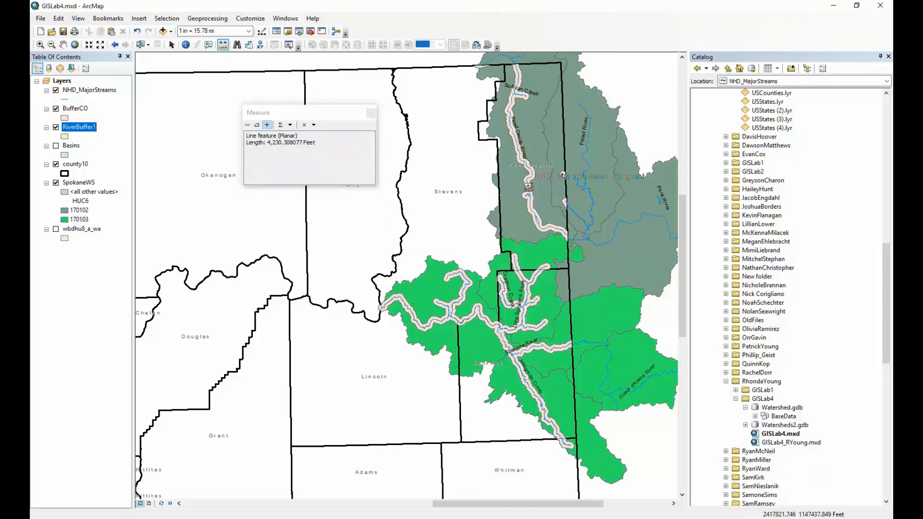
{"action": "left_click", "coordinate": [529, 187]}
{"action": "scroll", "coordinate": [527, 188], "scroll_direction": "up", "scroll_amount": 1}
{"action": "scroll", "coordinate": [558, 224], "scroll_direction": "down", "scroll_amount": 3}
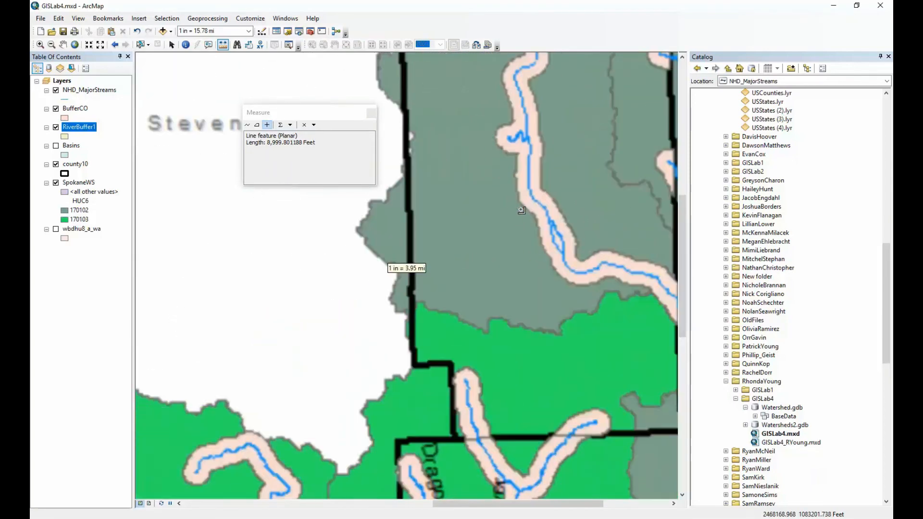
Hide the NHD_MajorStreams, RiverBuffer1 and county10 layers on the map
{"action": "left_click", "coordinate": [56, 90]}
{"action": "left_click", "coordinate": [55, 127]}
{"action": "left_click", "coordinate": [56, 164]}
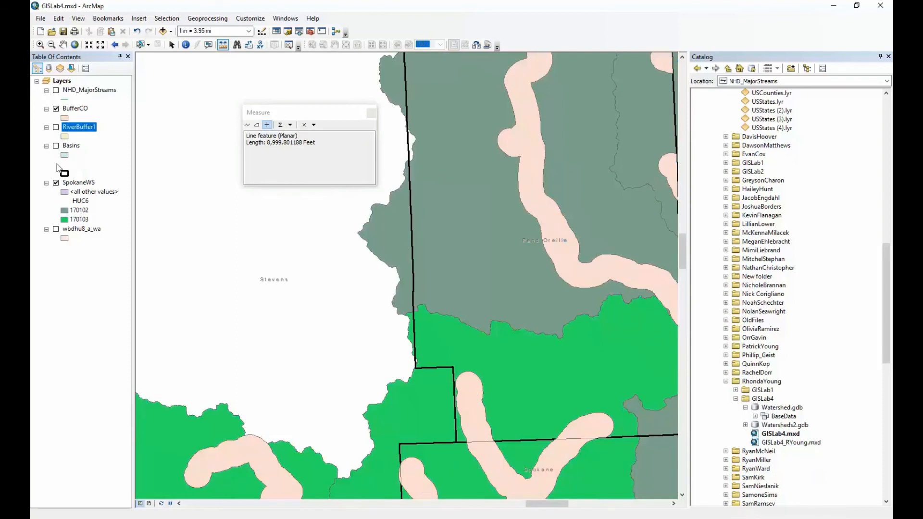
Hide the SpokaneWS layer and measure the area of the BufferCO polygon in Pend Oreille County
{"action": "left_click", "coordinate": [56, 183]}
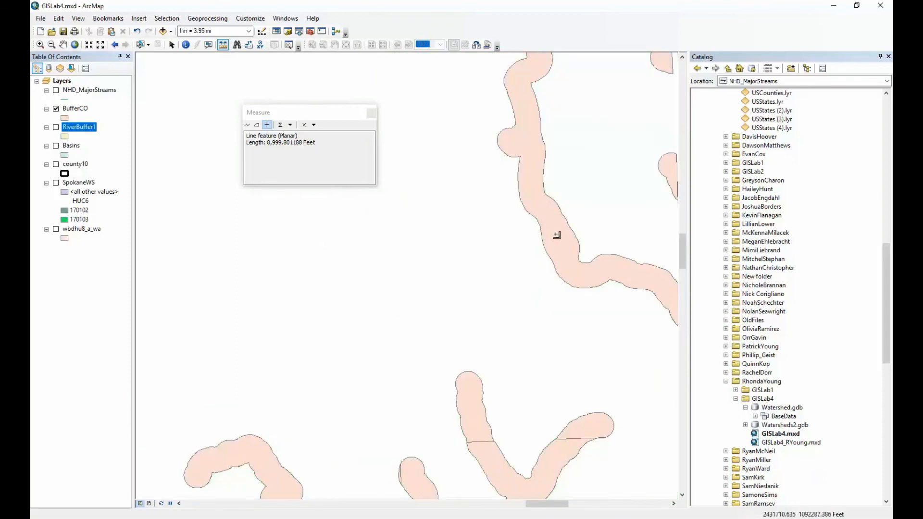
{"action": "scroll", "coordinate": [557, 236], "scroll_direction": "up", "scroll_amount": 2}
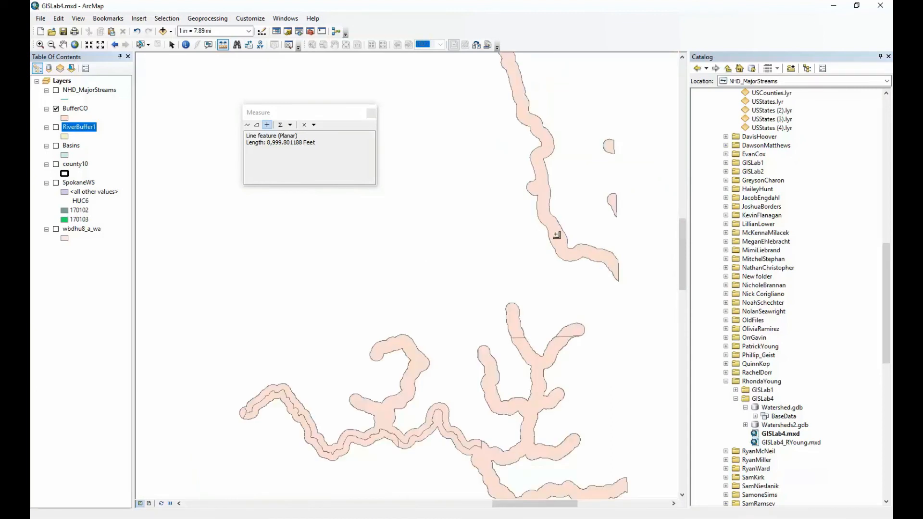
{"action": "left_click", "coordinate": [556, 235]}
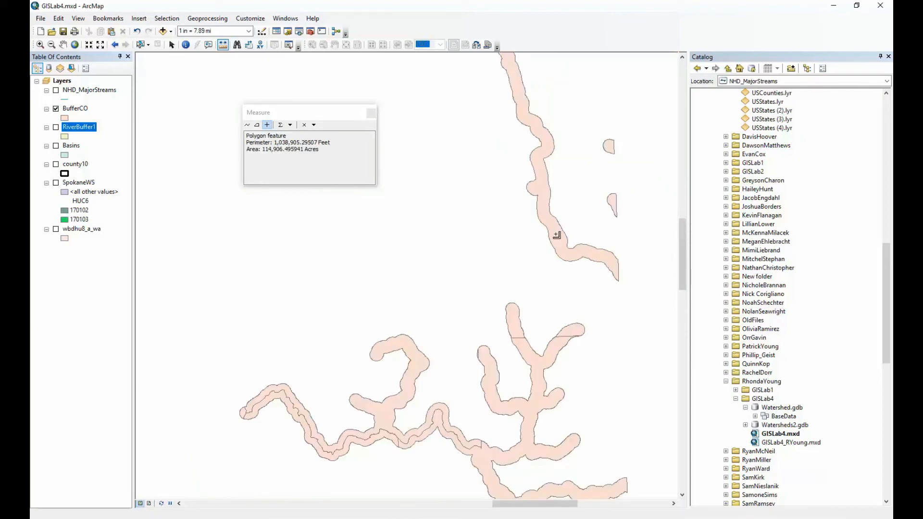
Measure the BufferCO polygons along the Spokane River and the isolated northern end of its tributary buffer
{"action": "left_click", "coordinate": [245, 414]}
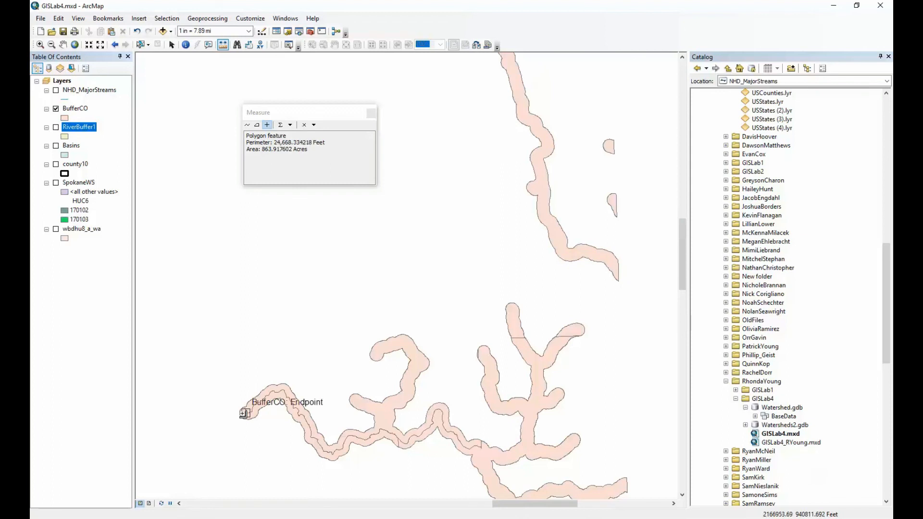
{"action": "left_click", "coordinate": [290, 397]}
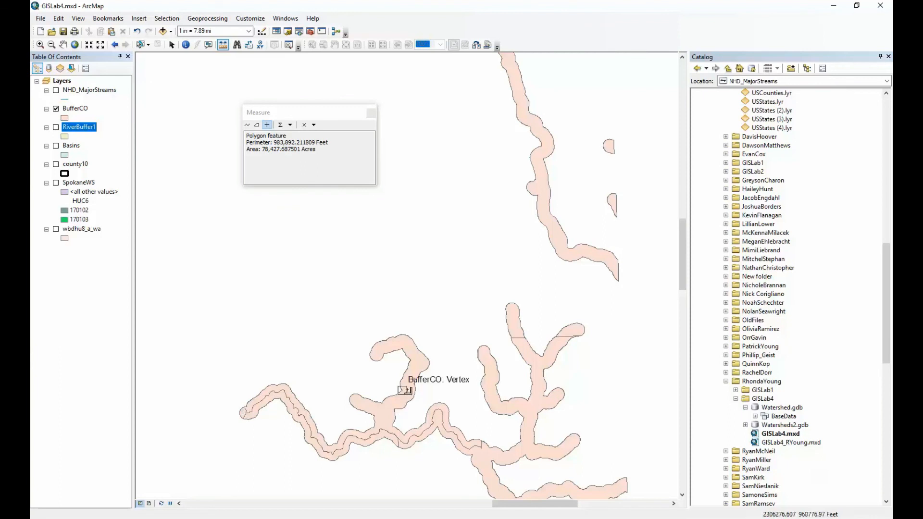
{"action": "left_click", "coordinate": [574, 332]}
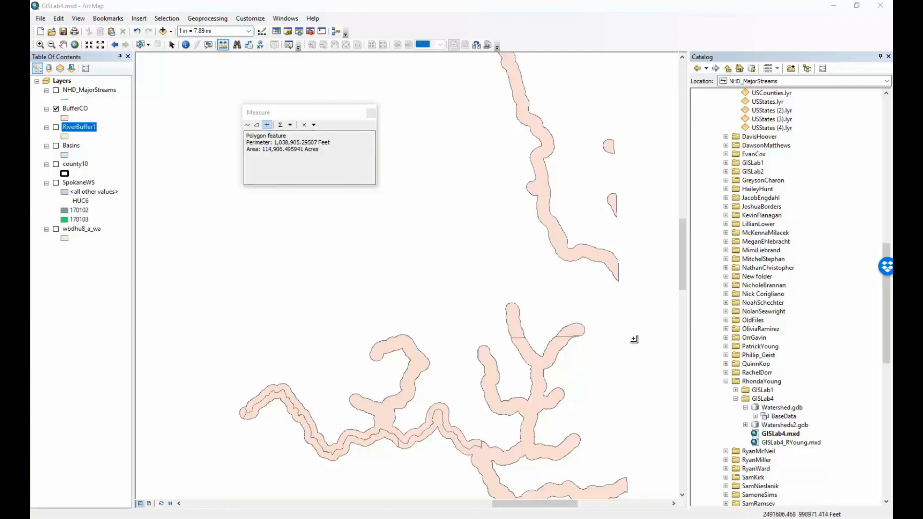
Show the NHD_MajorStreams, RiverBuffer1, Basins and county10 layers on the map again
{"action": "left_click", "coordinate": [56, 90]}
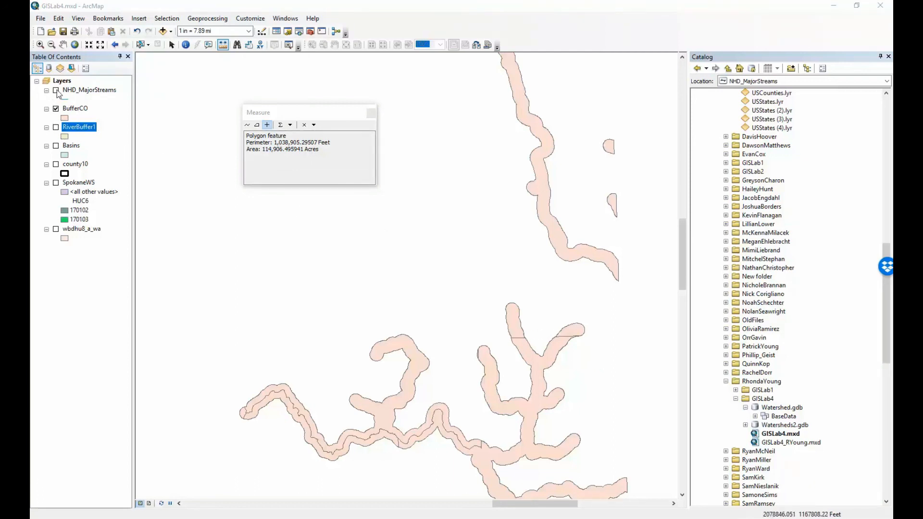
{"action": "left_click", "coordinate": [56, 127]}
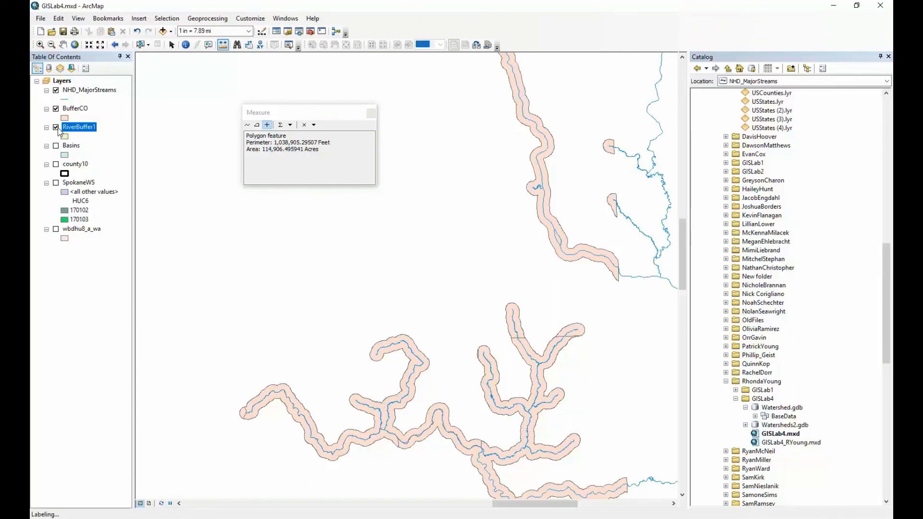
{"action": "left_click", "coordinate": [56, 146]}
{"action": "left_click", "coordinate": [56, 164]}
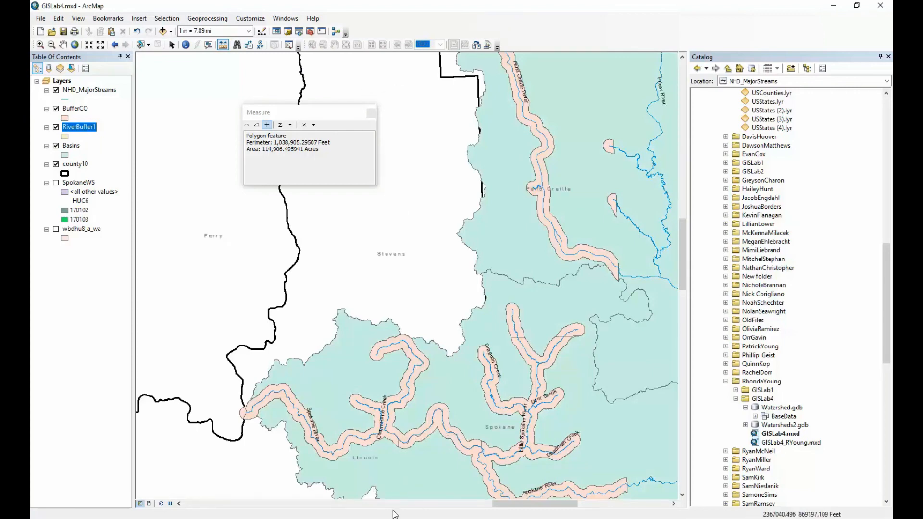
Check the map in layout view, return to data view and examine the basins within the statewide county map
{"action": "left_click", "coordinate": [149, 503]}
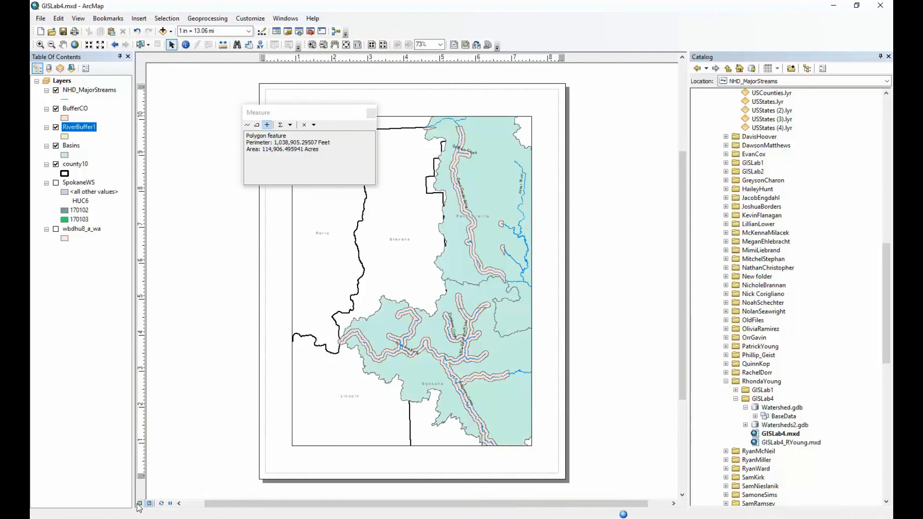
{"action": "left_click", "coordinate": [140, 503]}
{"action": "left_click", "coordinate": [63, 45]}
{"action": "scroll", "coordinate": [544, 369], "scroll_direction": "up", "scroll_amount": 2}
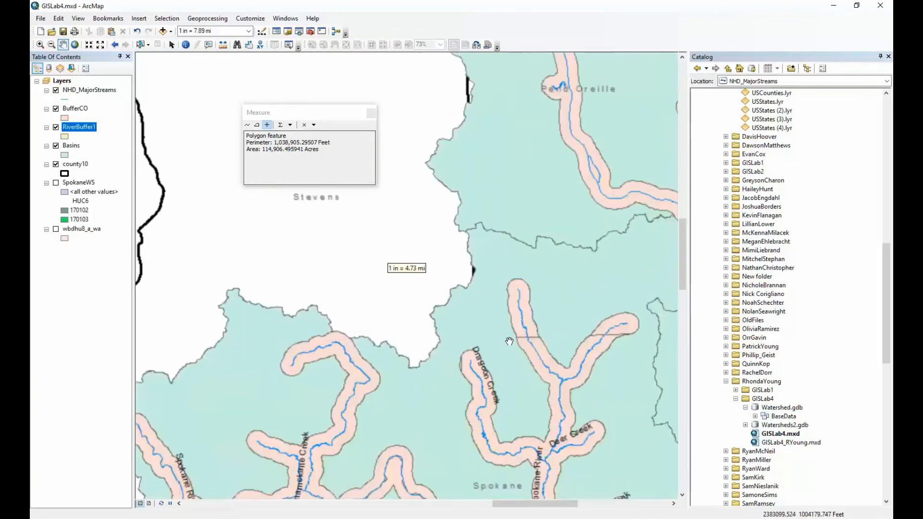
{"action": "scroll", "coordinate": [544, 369], "scroll_direction": "down", "scroll_amount": 3}
{"action": "scroll", "coordinate": [544, 369], "scroll_direction": "down", "scroll_amount": 1}
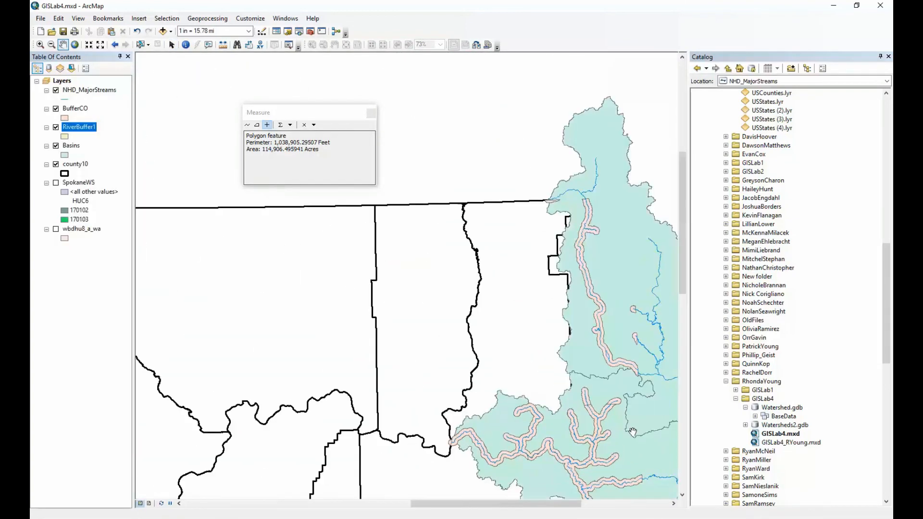
{"action": "left_click_drag", "start_coordinate": [684, 278], "coordinate": [610, 360]}
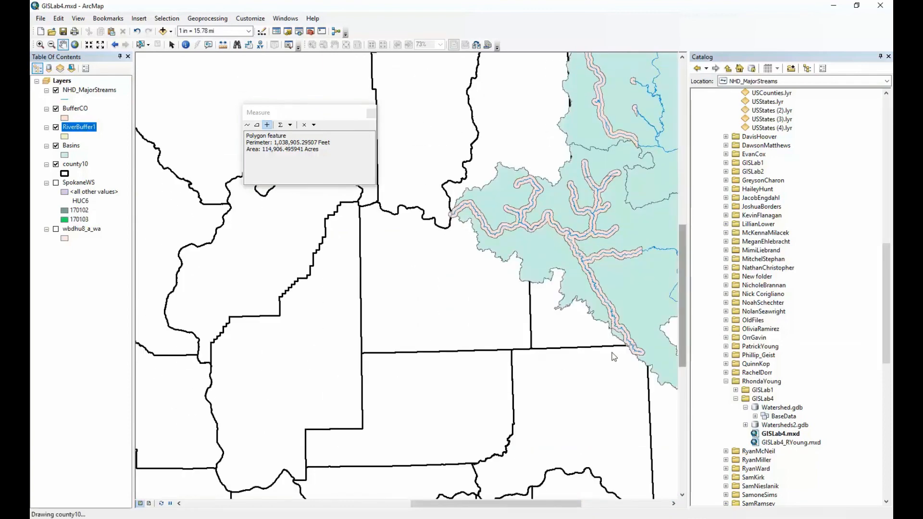
{"action": "scroll", "coordinate": [605, 364], "scroll_direction": "down", "scroll_amount": 1}
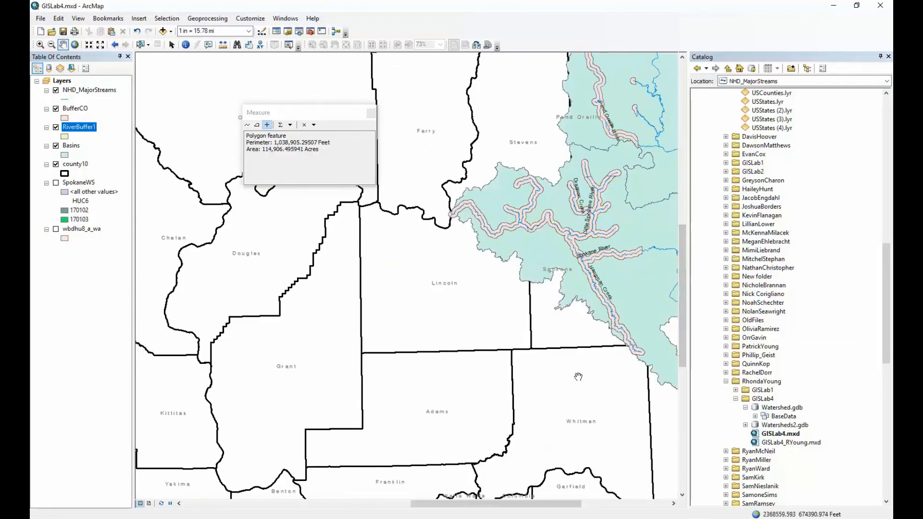
{"action": "scroll", "coordinate": [591, 380], "scroll_direction": "down", "scroll_amount": 2}
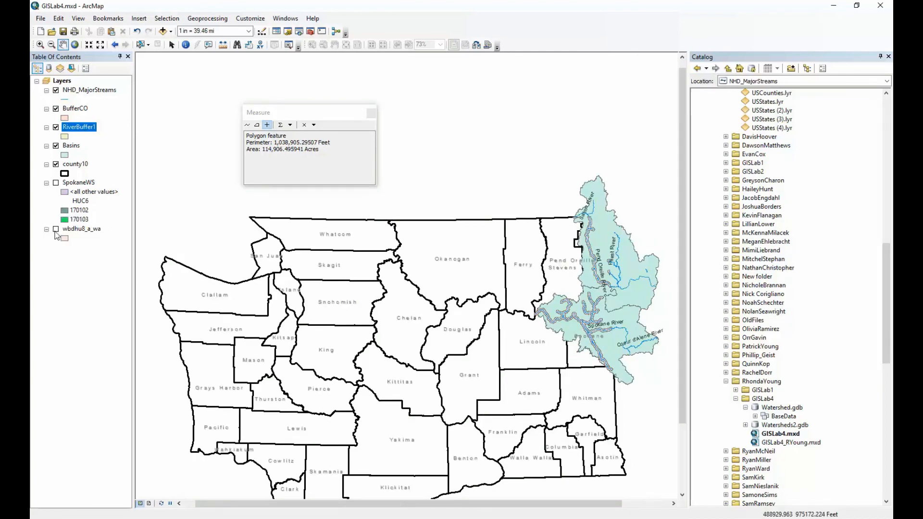
Show the wbdhu8_a_wa watershed layer and examine it against the county boundaries across Washington
{"action": "left_click", "coordinate": [56, 230]}
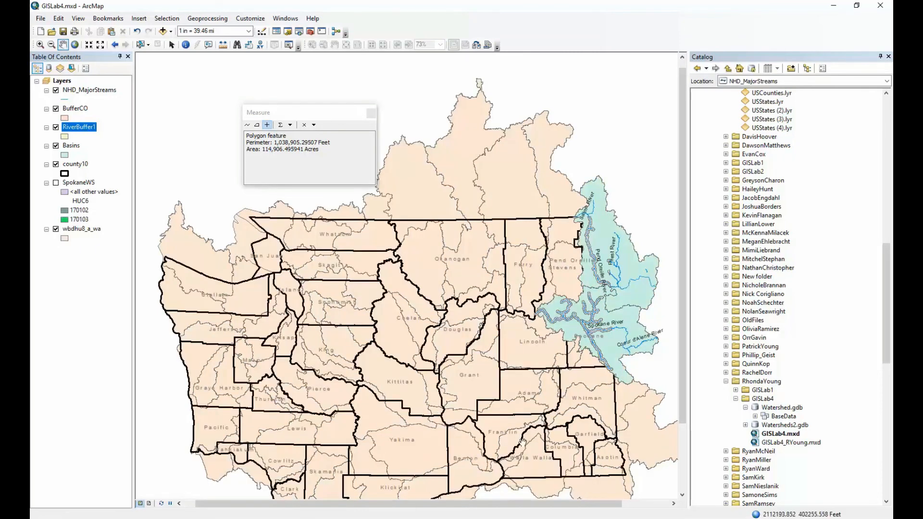
{"action": "left_click_drag", "start_coordinate": [686, 376], "coordinate": [687, 416]}
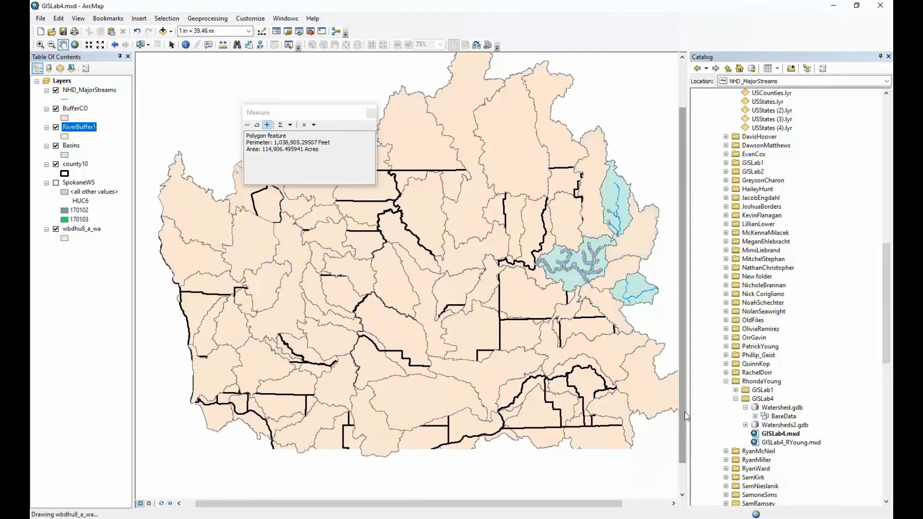
{"action": "scroll", "coordinate": [481, 144], "scroll_direction": "up", "scroll_amount": 1}
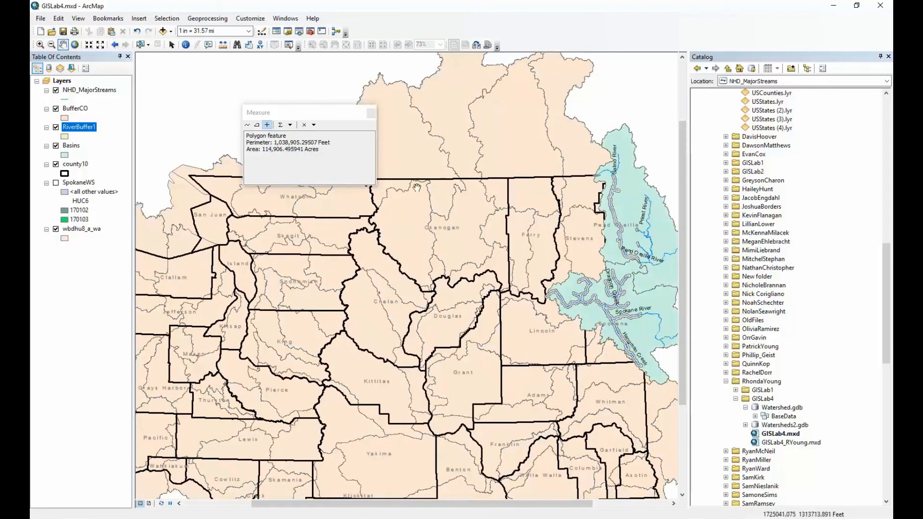
{"action": "left_click_drag", "start_coordinate": [367, 503], "coordinate": [298, 504]}
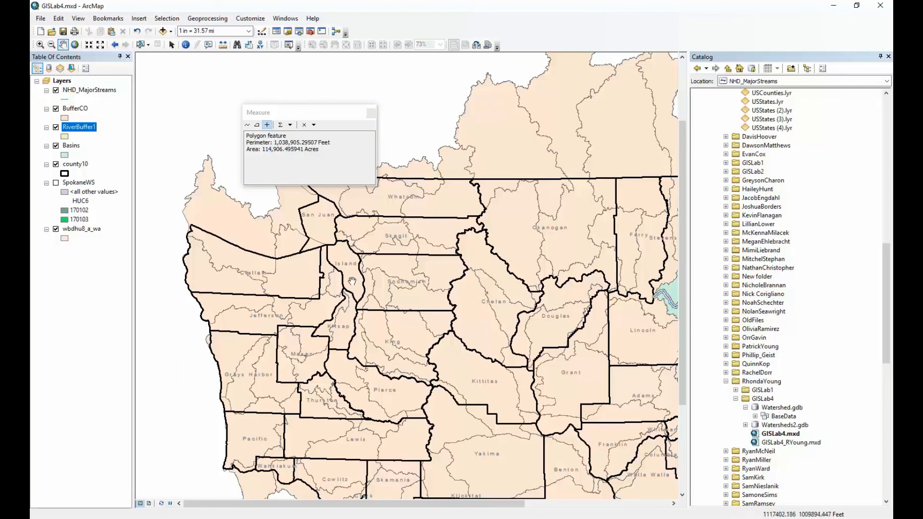
{"action": "scroll", "coordinate": [455, 342], "scroll_direction": "up", "scroll_amount": 1}
{"action": "scroll", "coordinate": [455, 342], "scroll_direction": "down", "scroll_amount": 2}
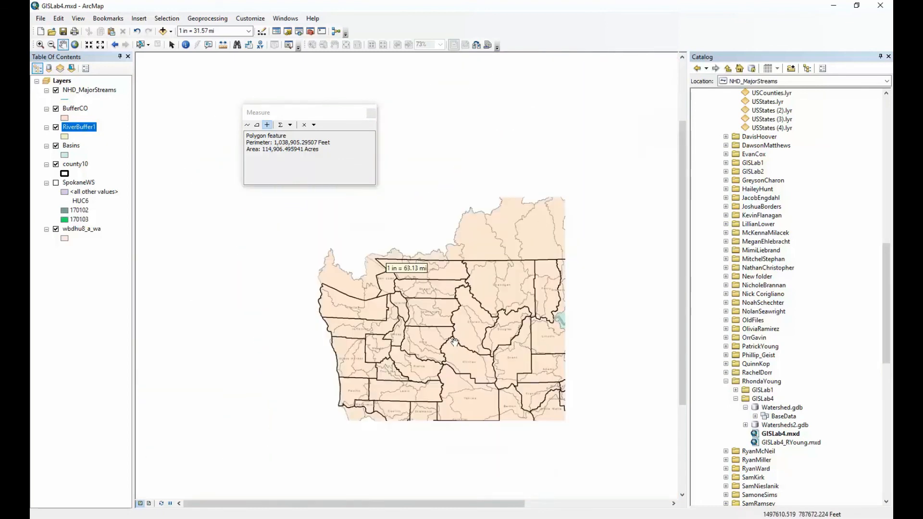